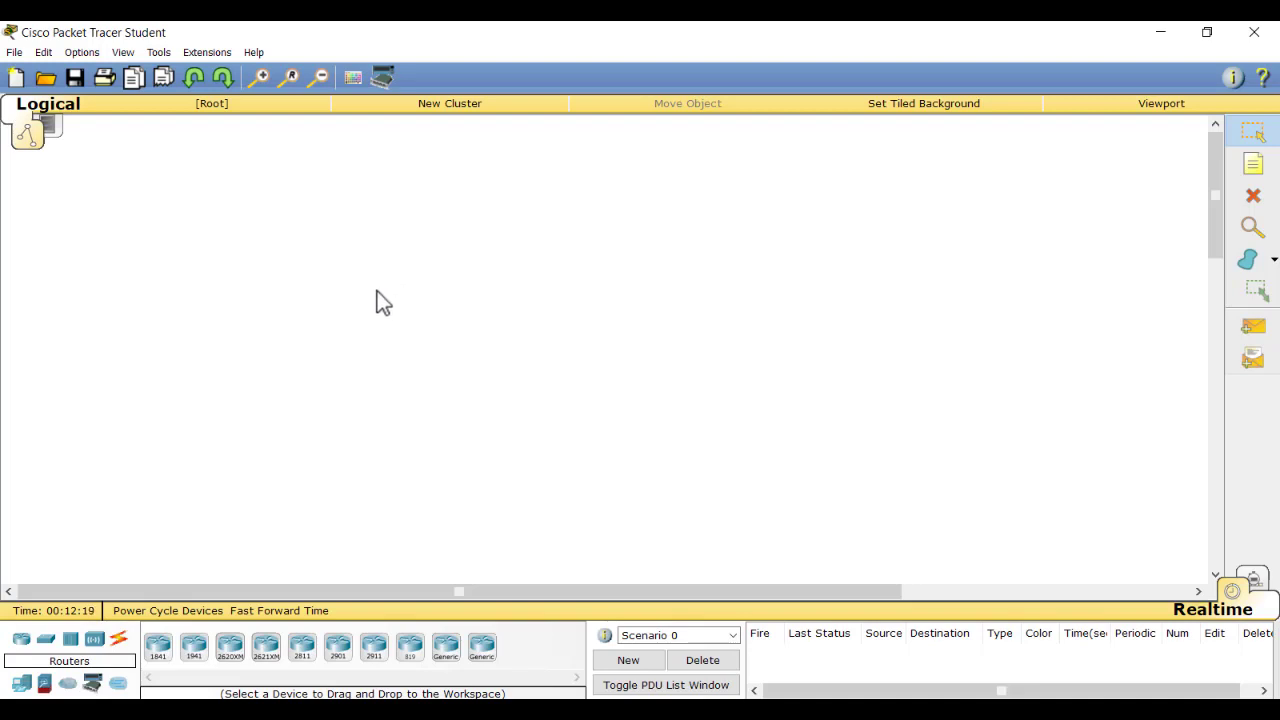
- Place two 1841 routers side by side in the upper part of the workspace
left_click(158, 646)
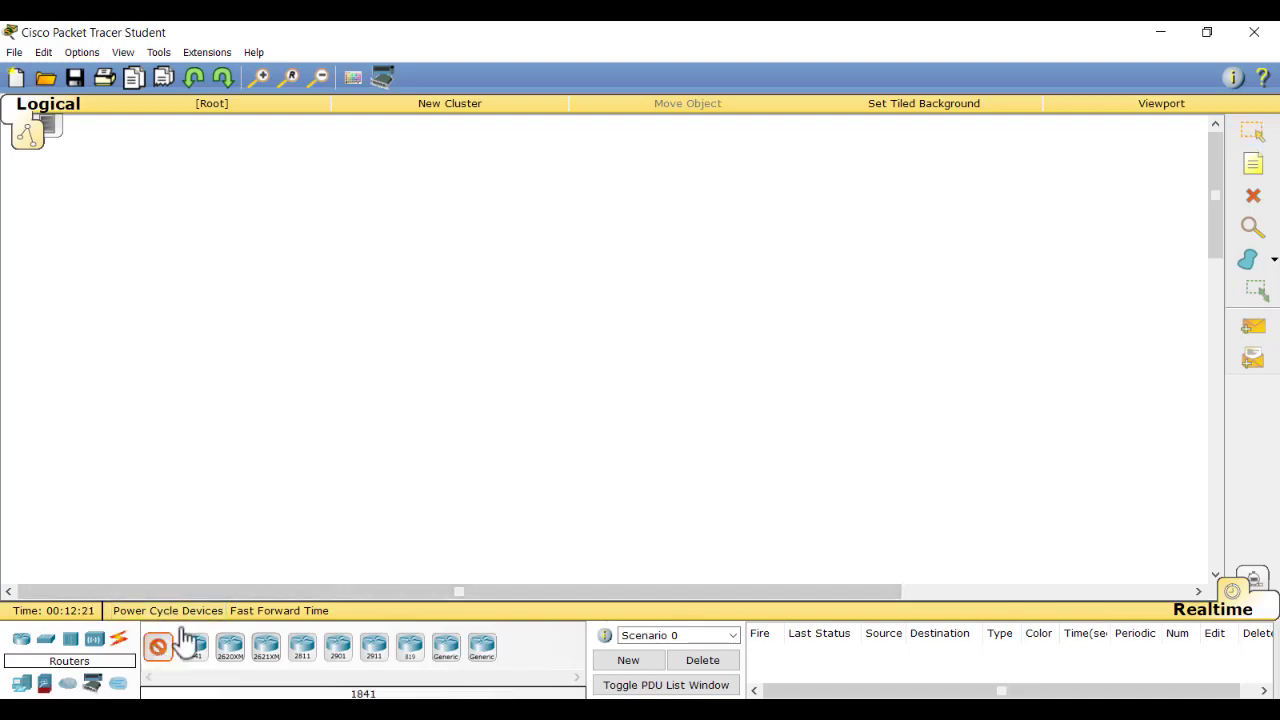
left_click(363, 259)
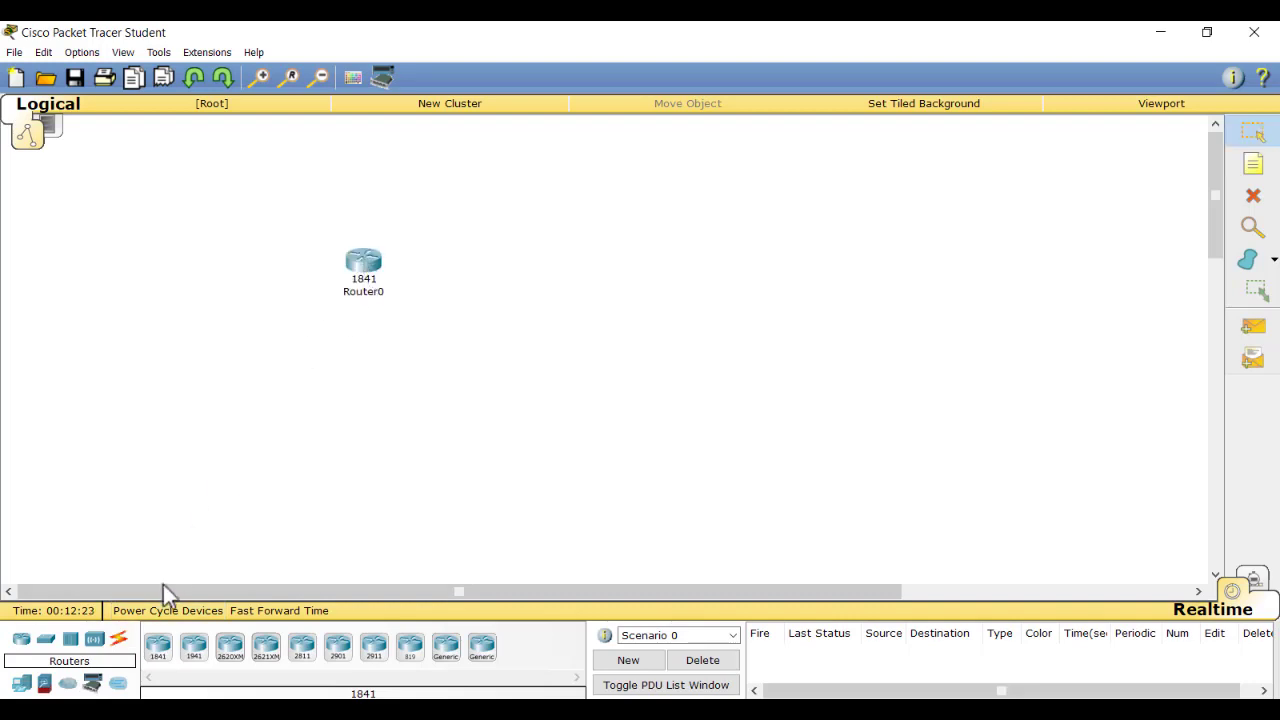
left_click(160, 648)
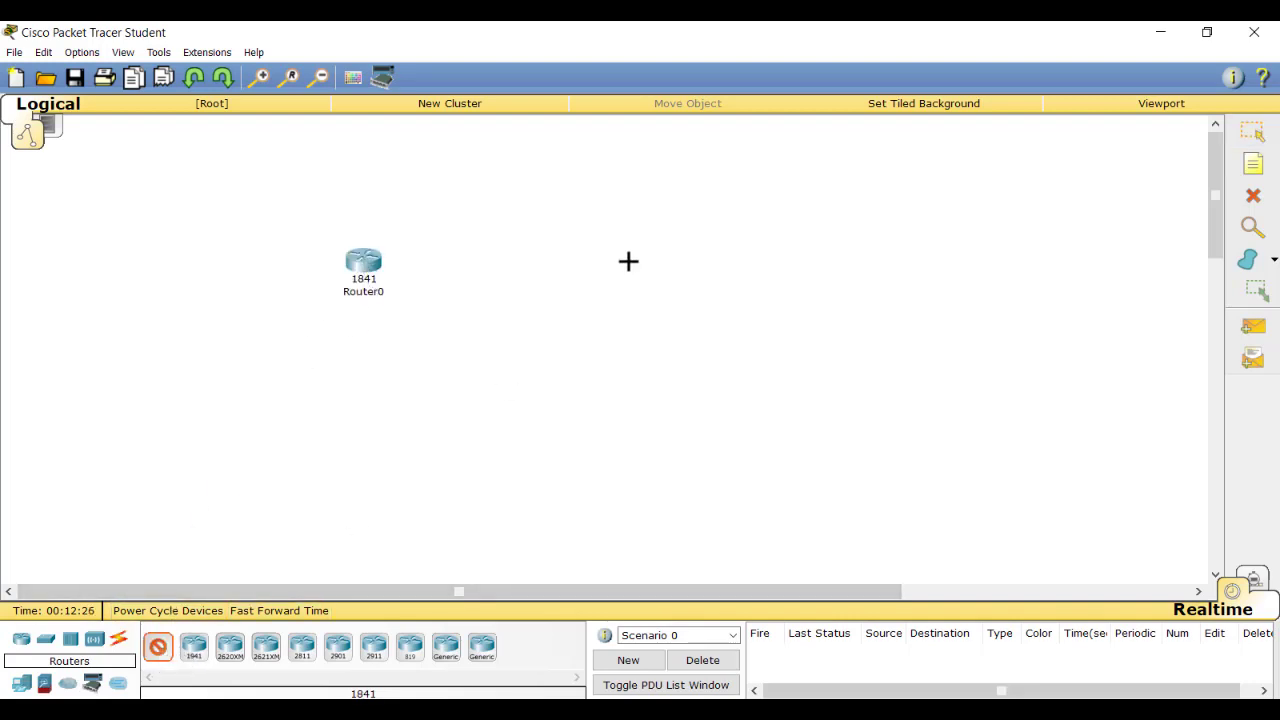
left_click(628, 261)
- Place two 2950-24 switches, one below each router
left_click(45, 640)
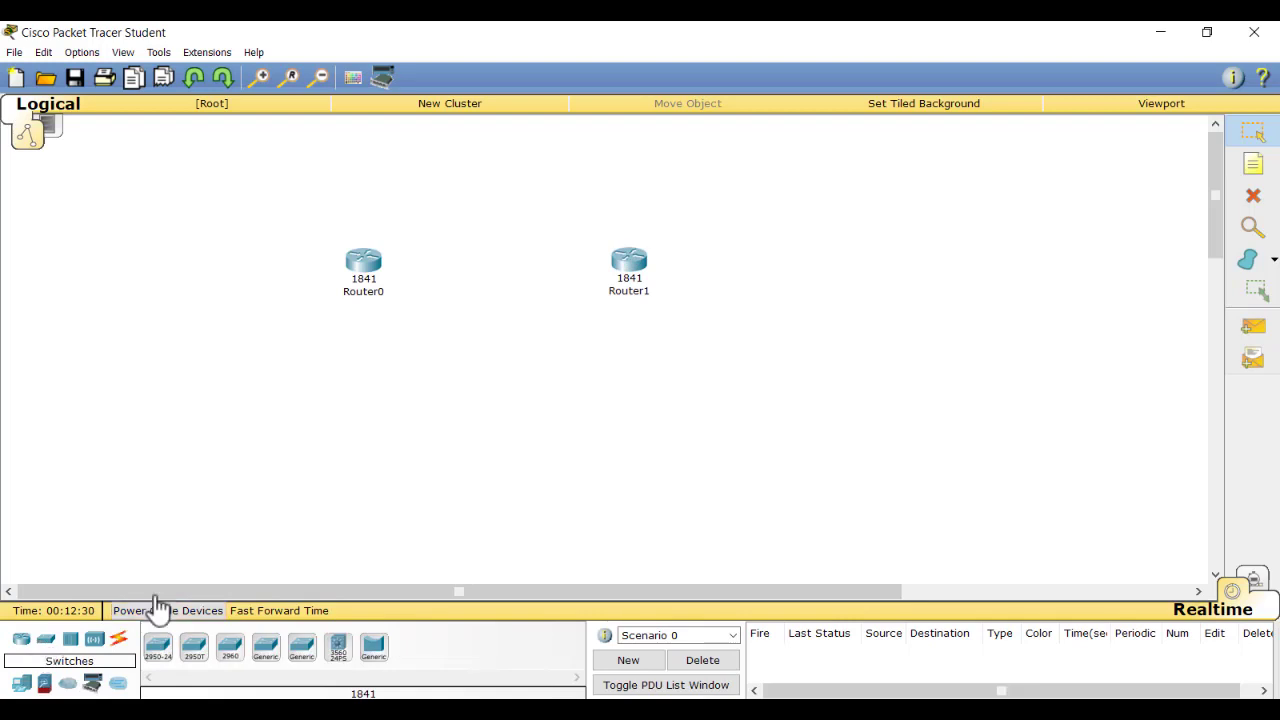
left_click(158, 648)
left_click(357, 383)
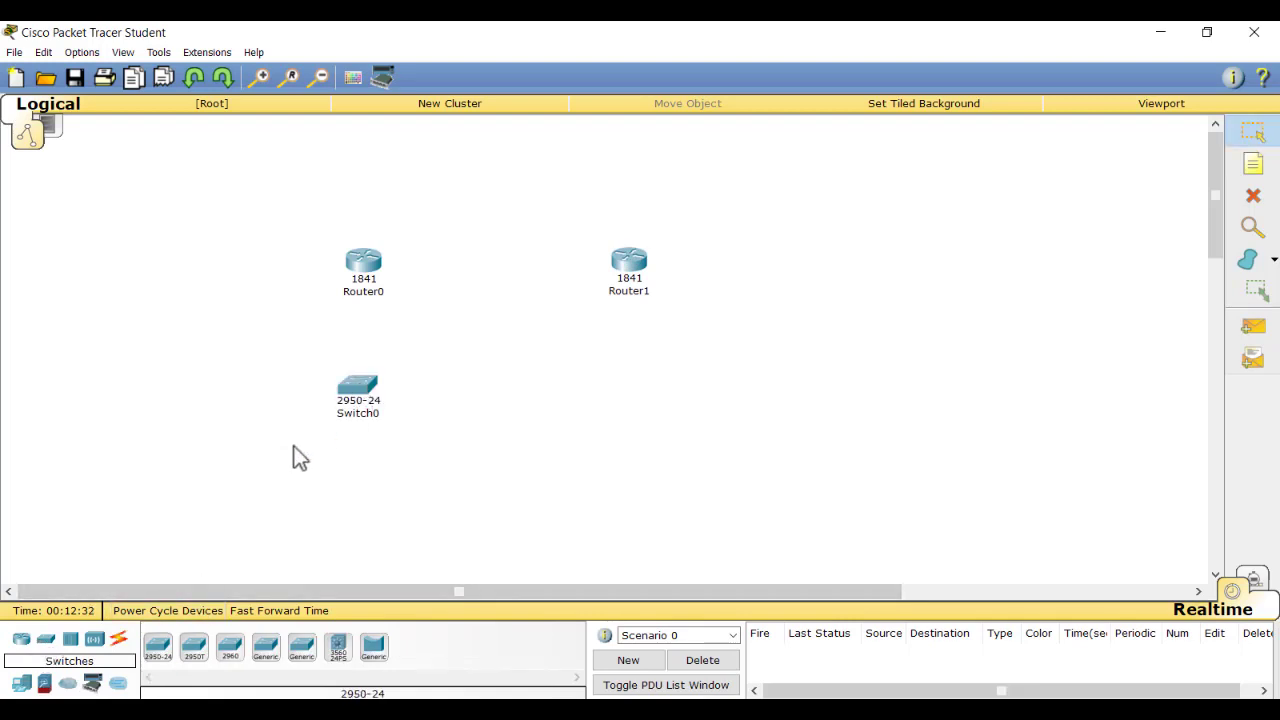
left_click(157, 652)
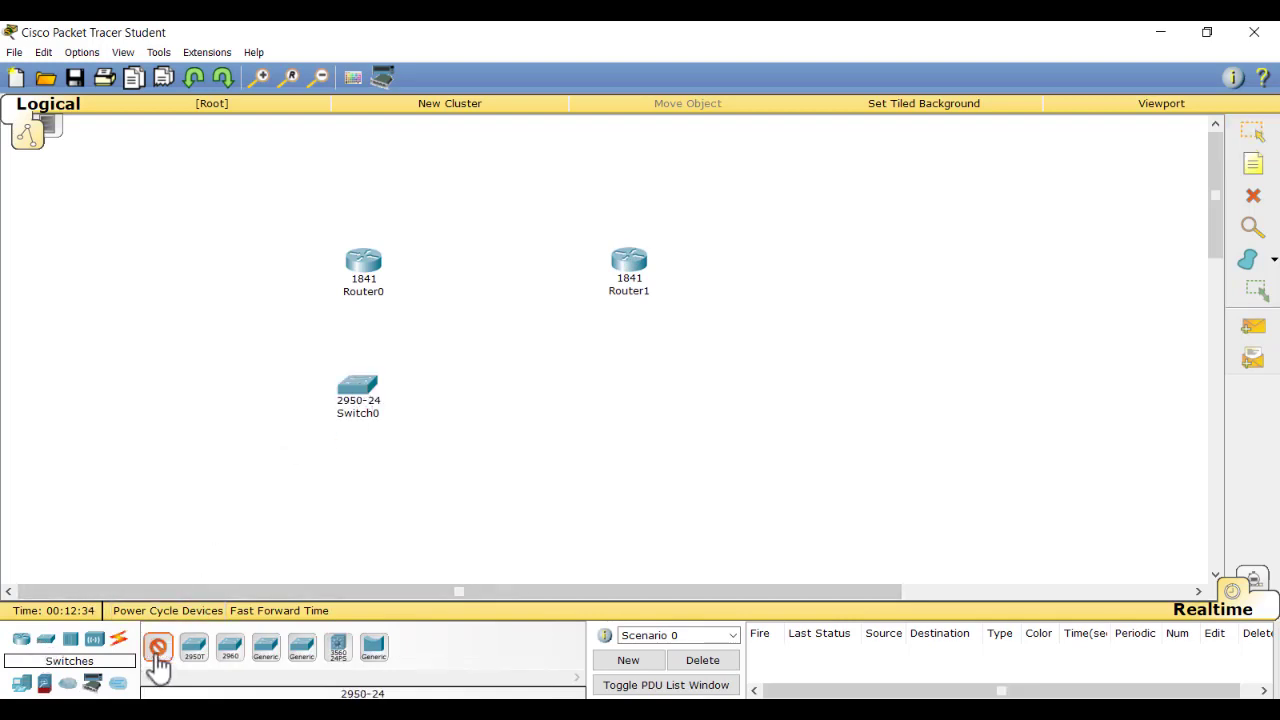
left_click(645, 387)
- Place two generic PCs below Switch0, one below Switch1, and a generic server beside Switch1
left_click(22, 683)
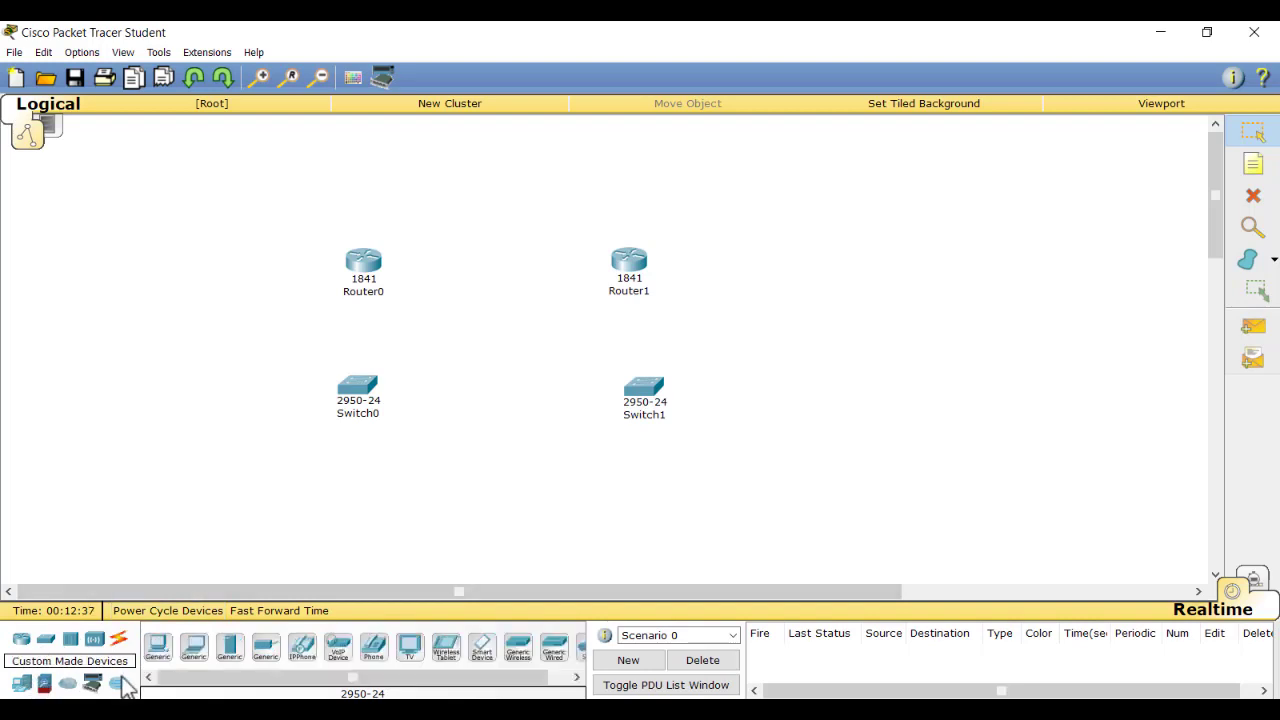
left_click(158, 648)
left_click(242, 490)
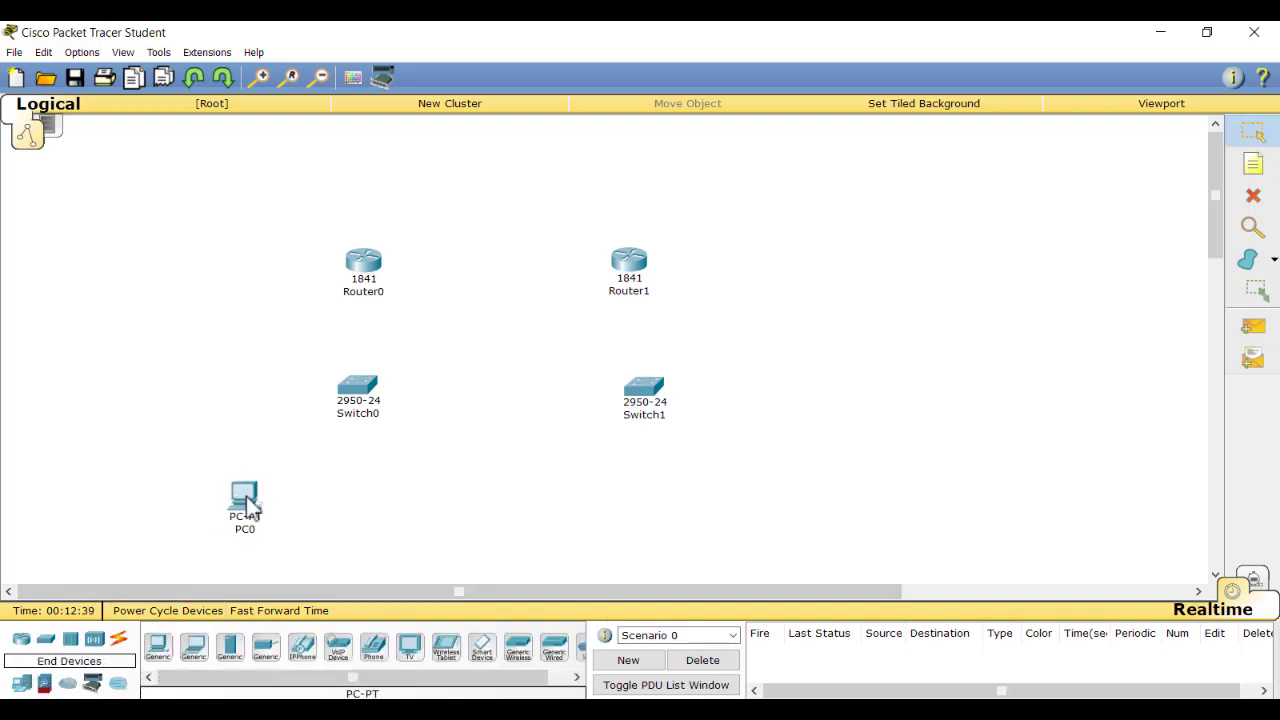
left_click(162, 652)
left_click(393, 500)
left_click(157, 650)
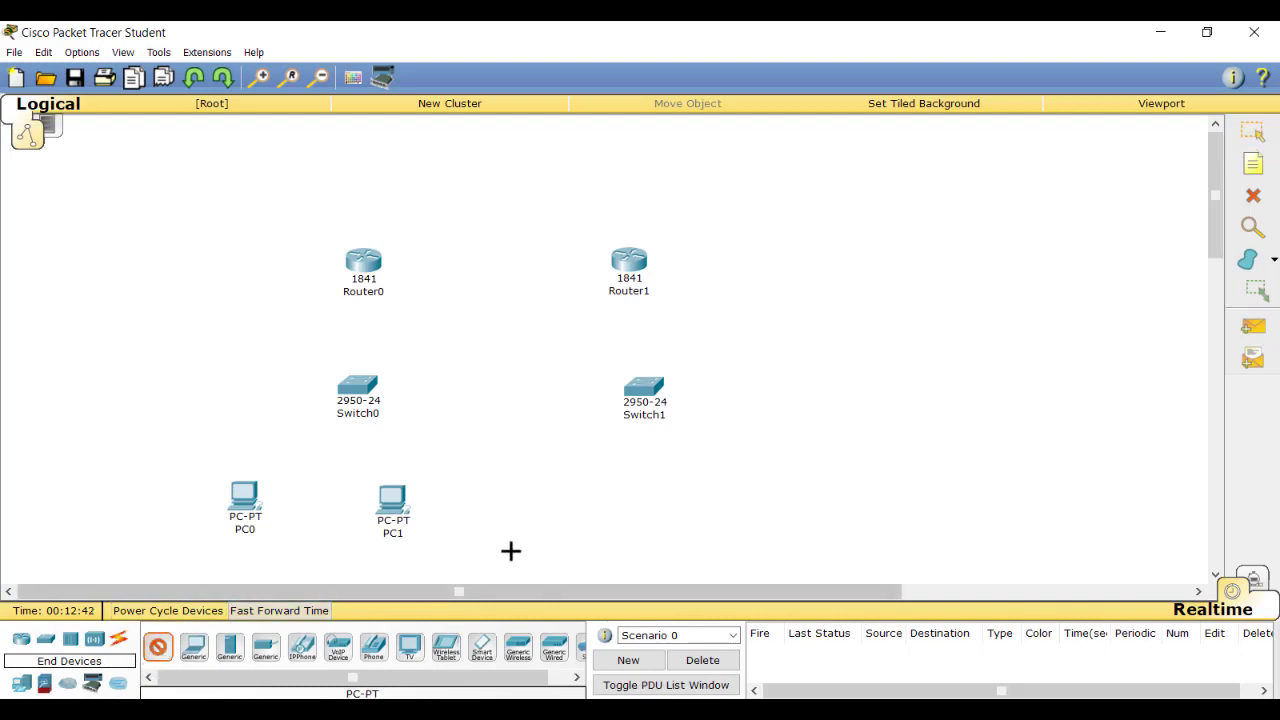
left_click(633, 503)
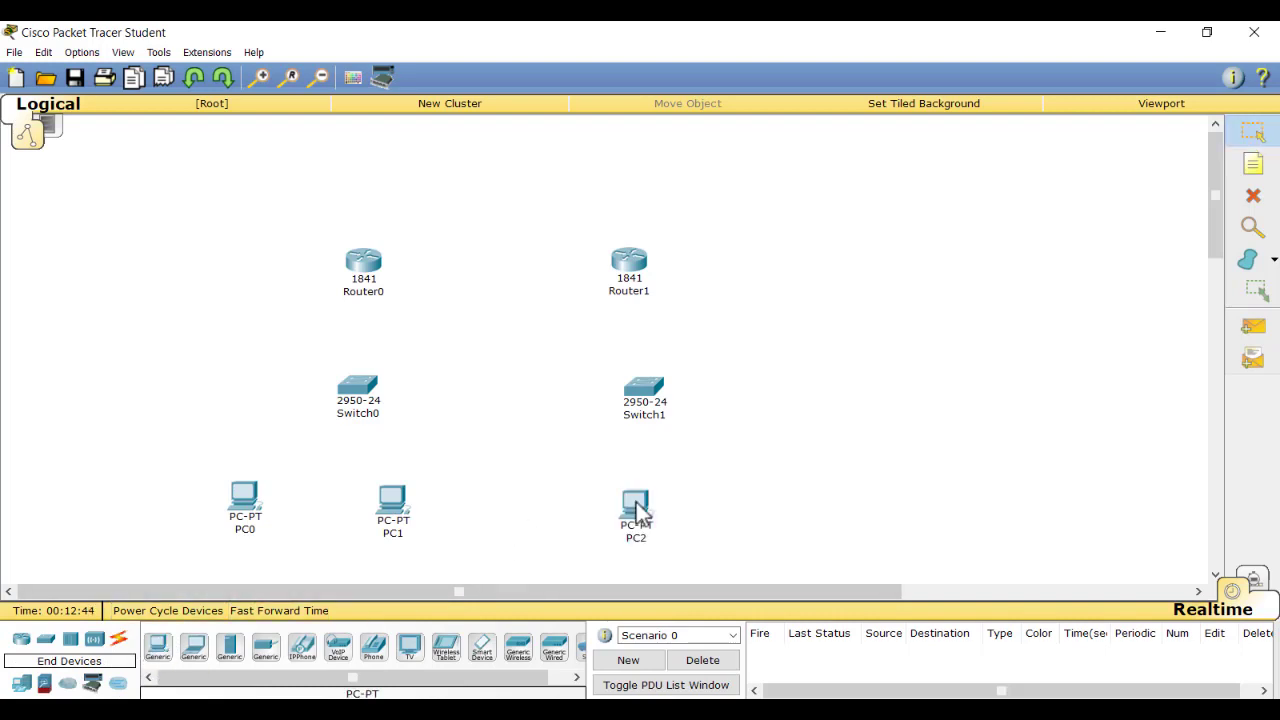
left_click(229, 648)
left_click(837, 372)
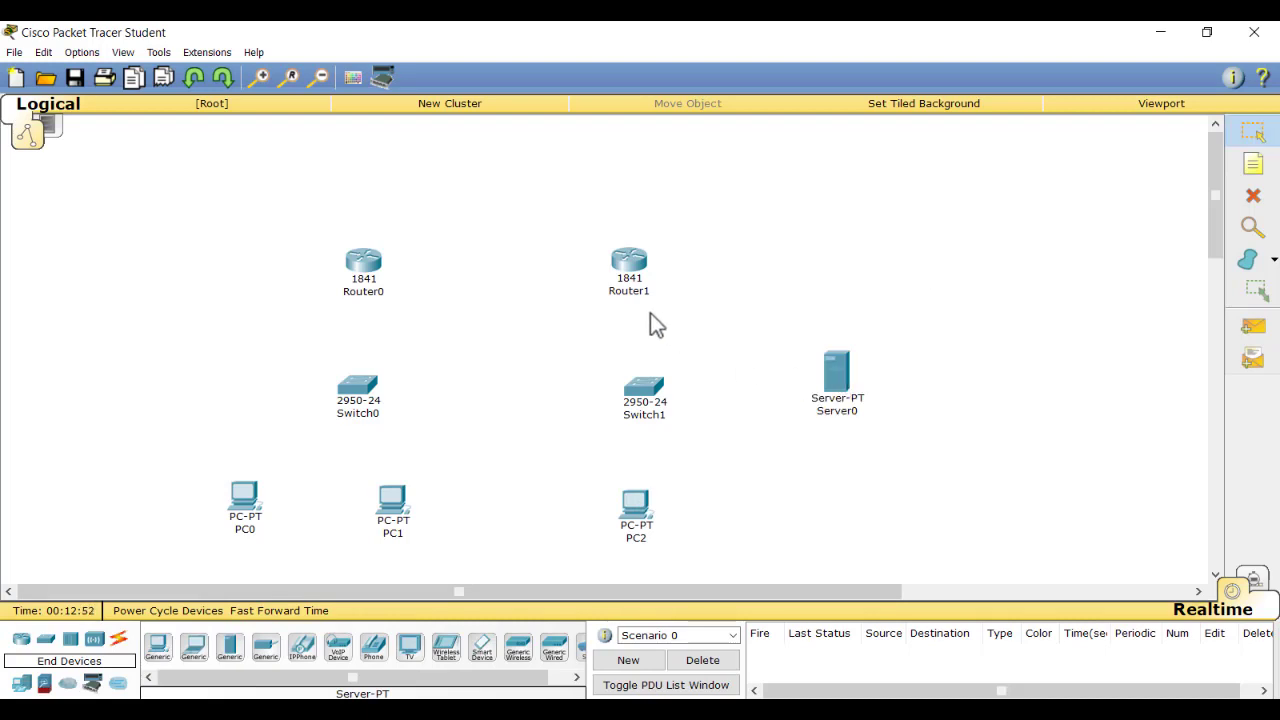
- Cable Switch0 to Router0, PC0 and PC1 using the automatically chosen connection type
left_click(118, 640)
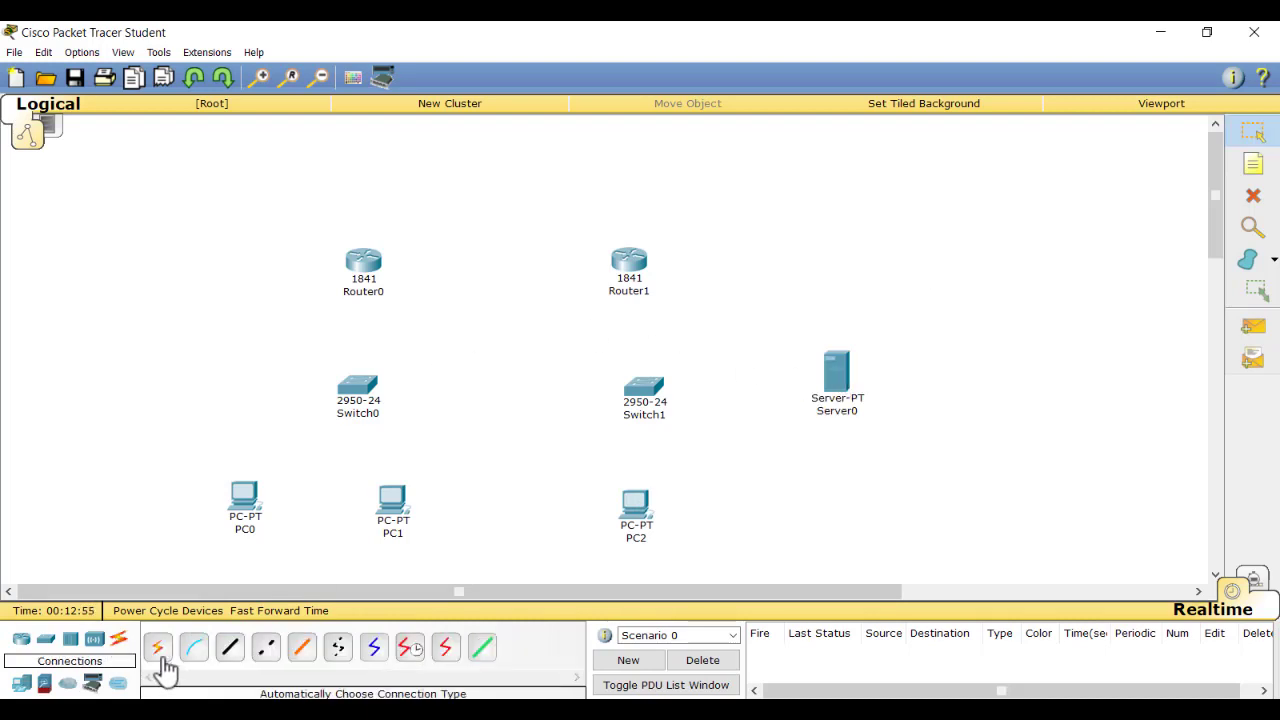
left_click(160, 652)
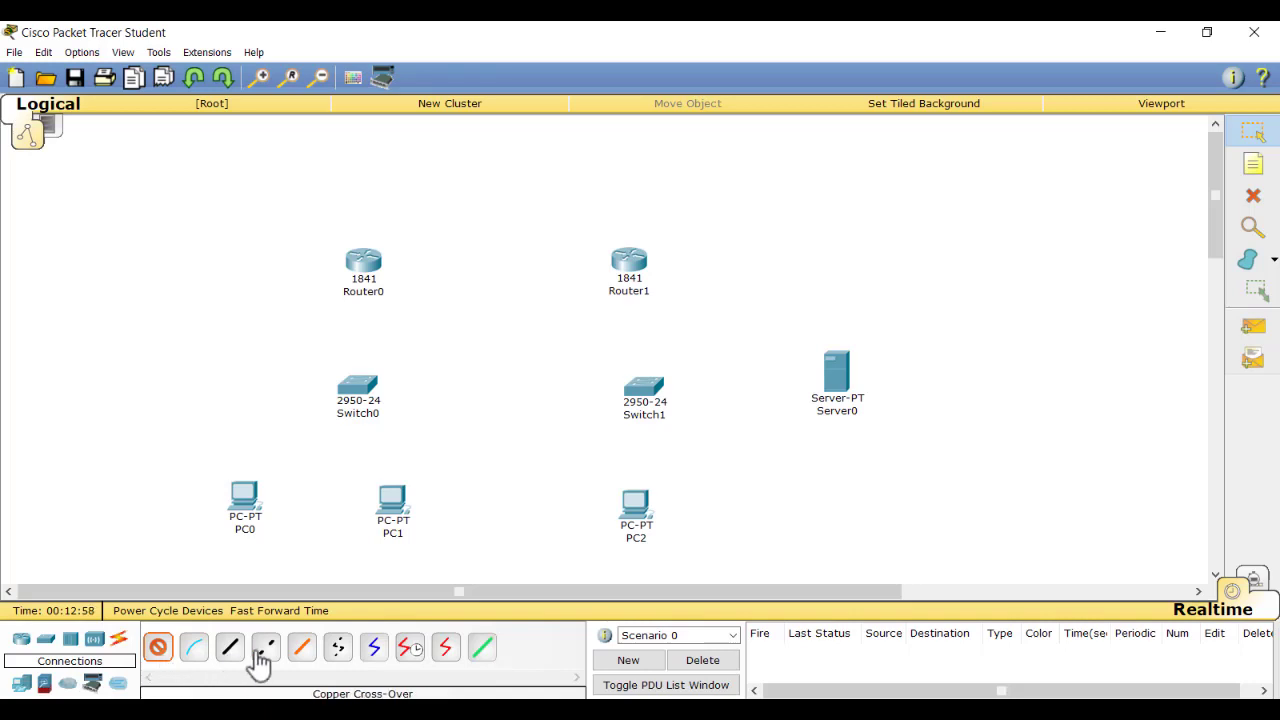
left_click(365, 266)
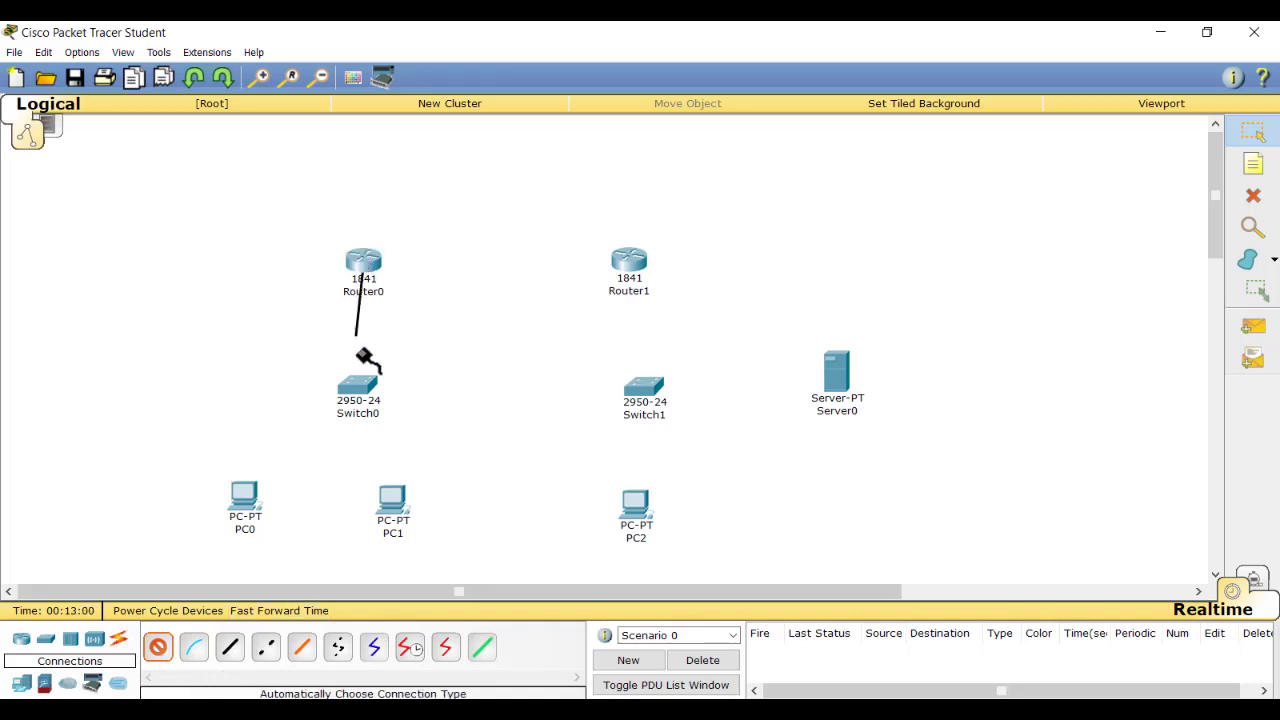
left_click(362, 392)
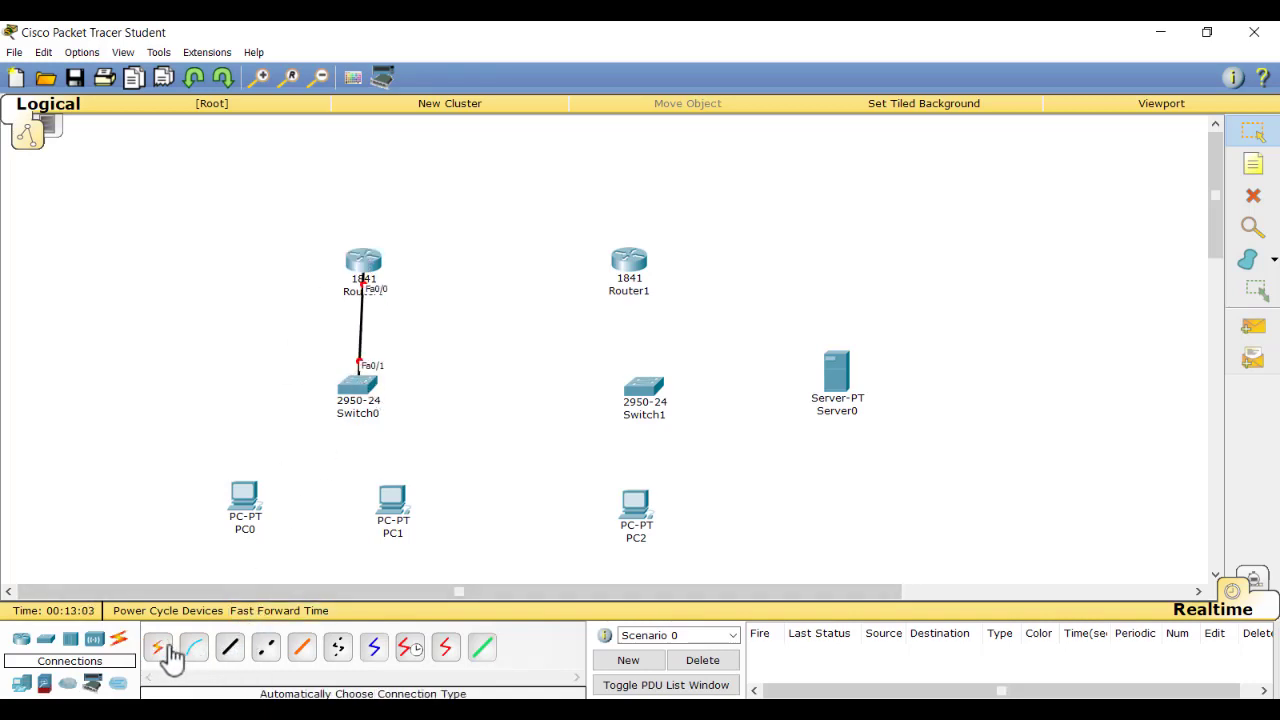
left_click(360, 390)
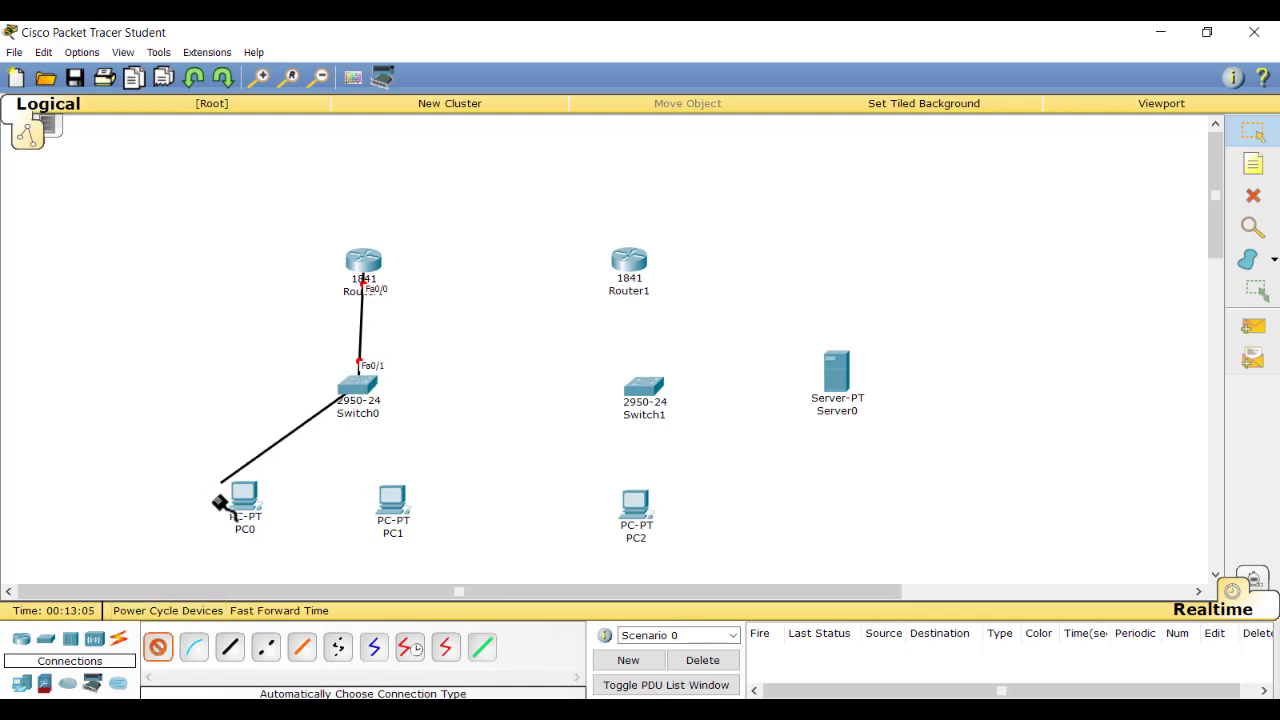
left_click(244, 500)
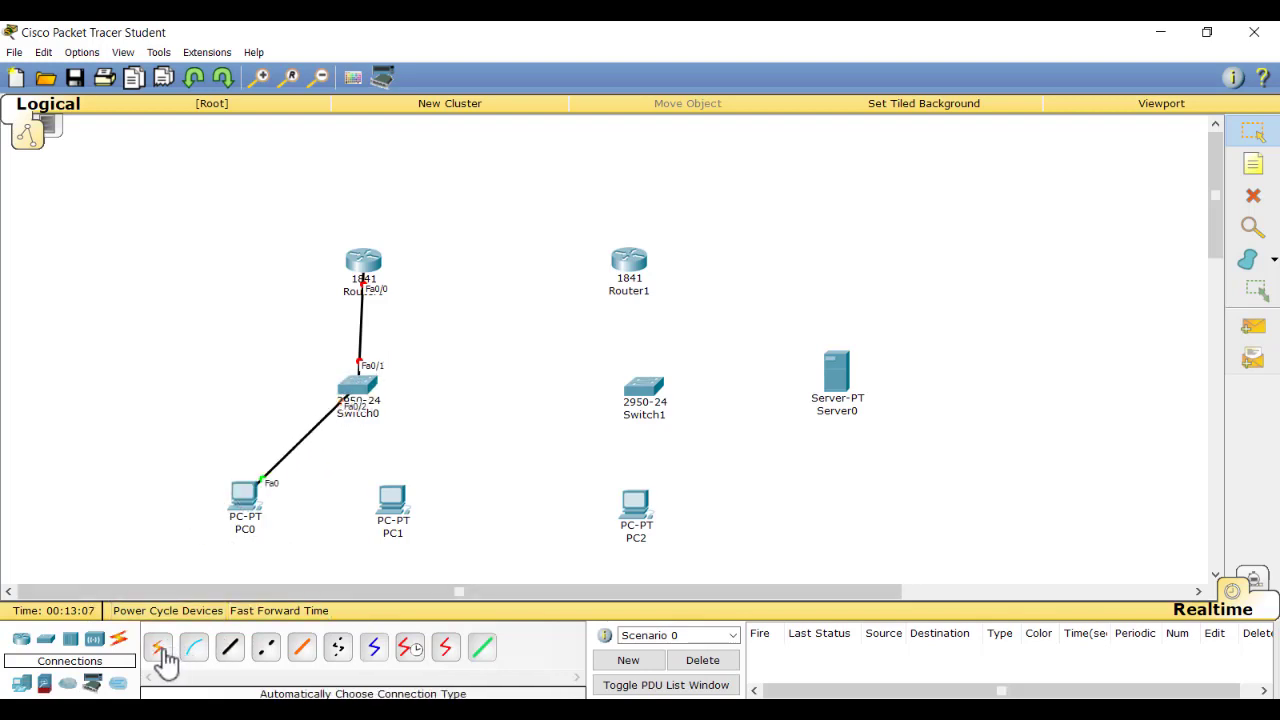
left_click(368, 392)
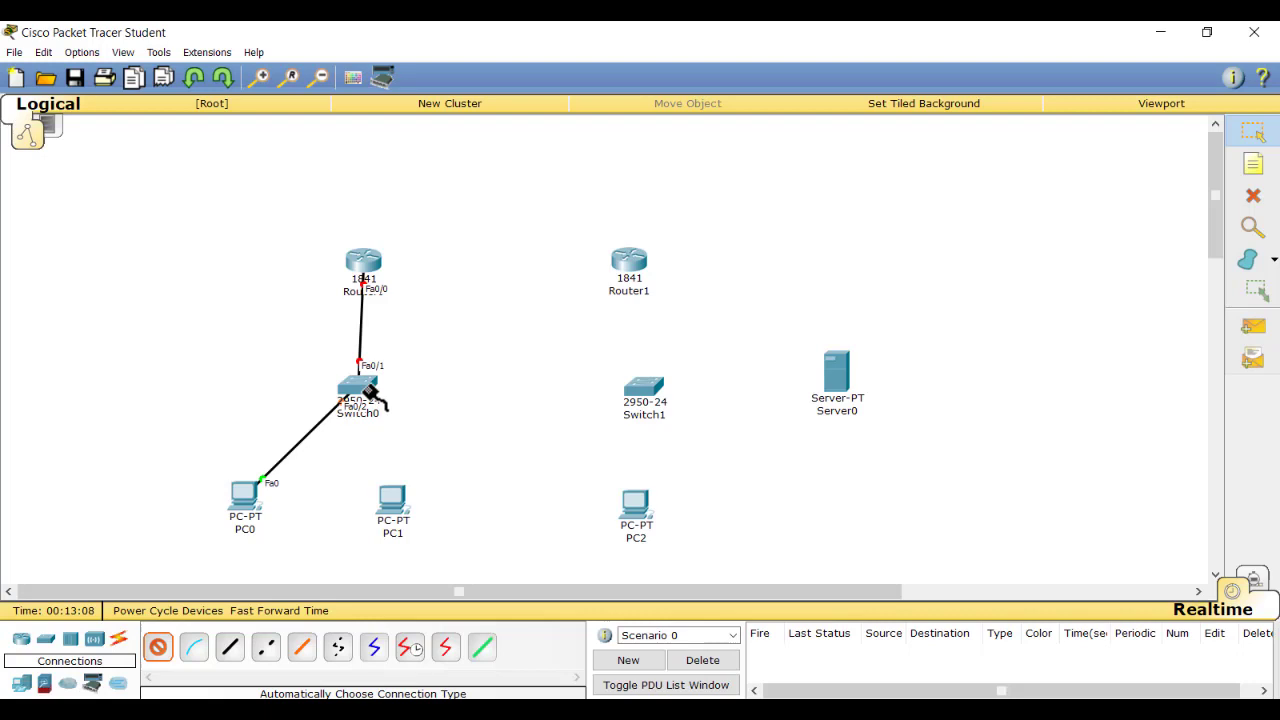
left_click(393, 505)
- Cable Router1 to Router0 and to Switch1 using the automatically chosen connection type
left_click(157, 647)
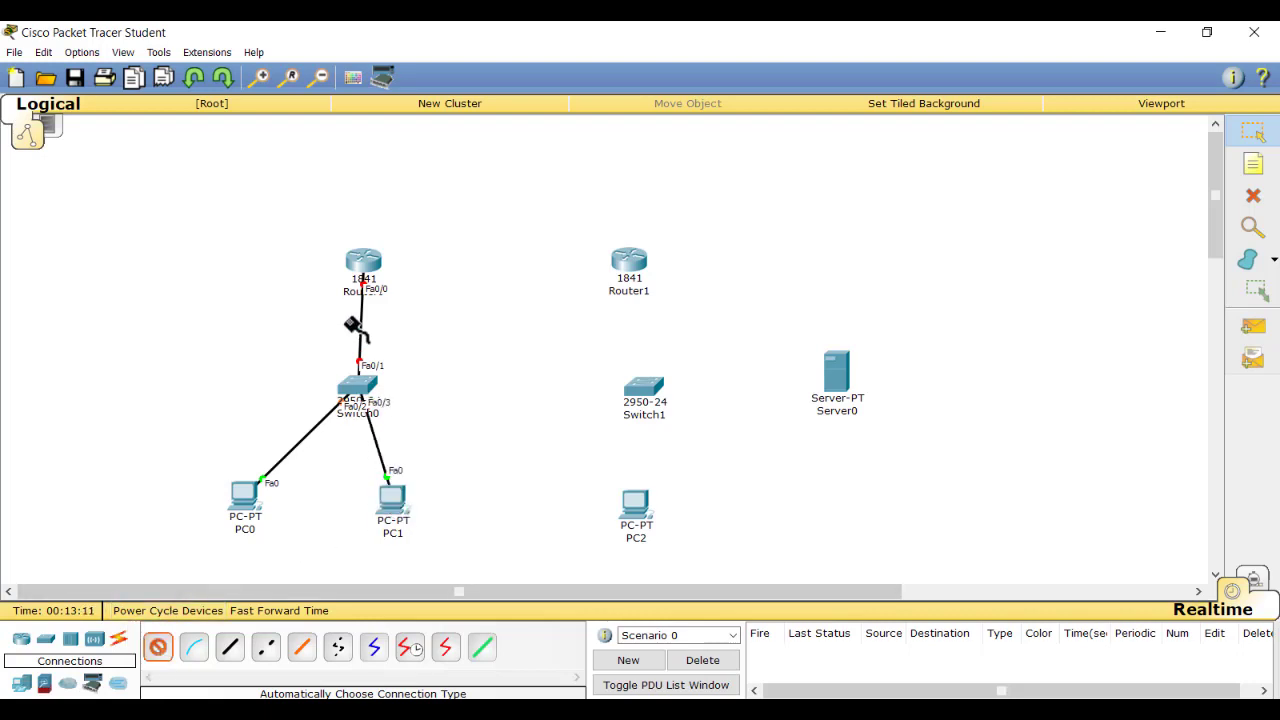
left_click(370, 261)
left_click(623, 258)
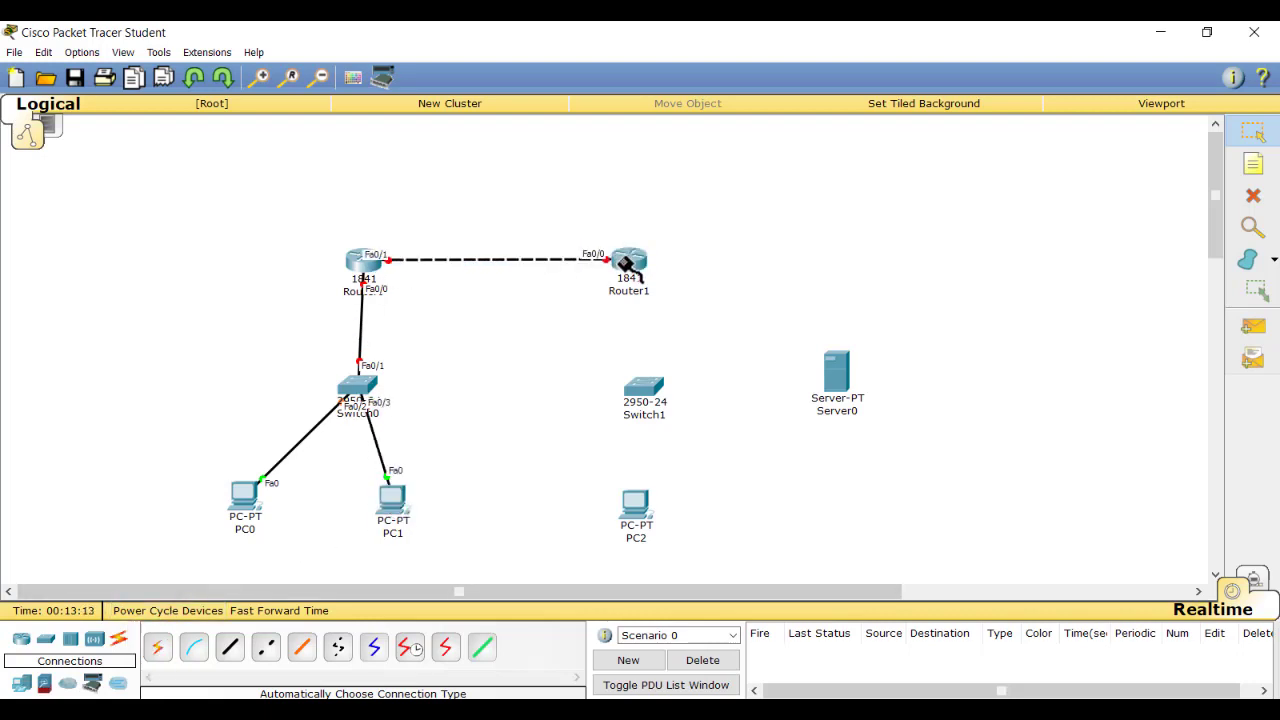
left_click(157, 647)
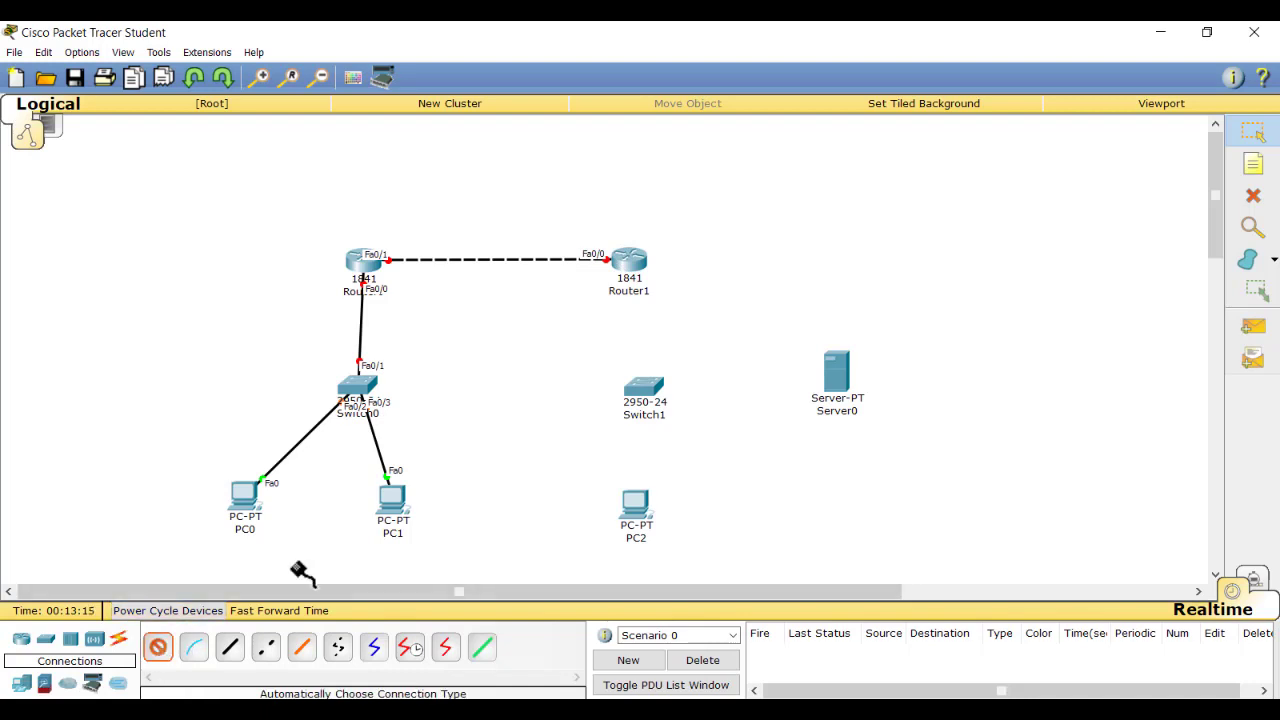
left_click(632, 262)
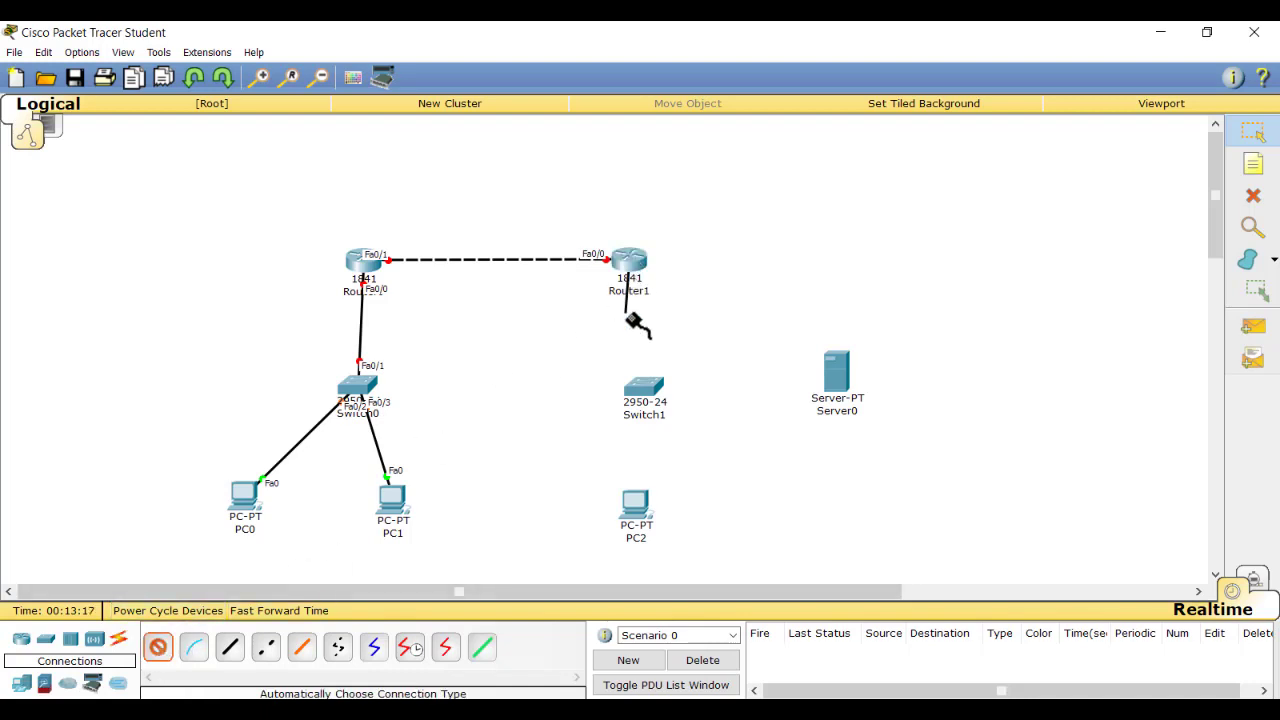
left_click(648, 387)
- Cable Switch1 to PC2 and Server0 using the automatically chosen connection type
left_click(157, 647)
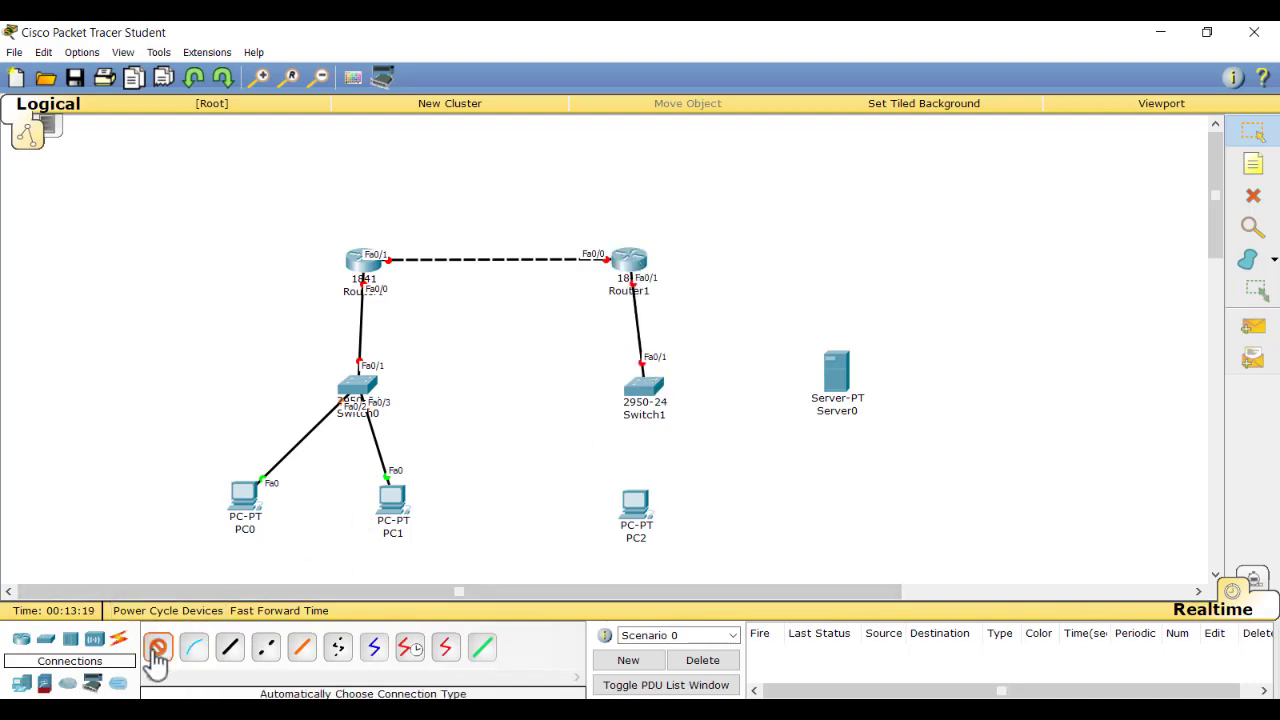
left_click(649, 398)
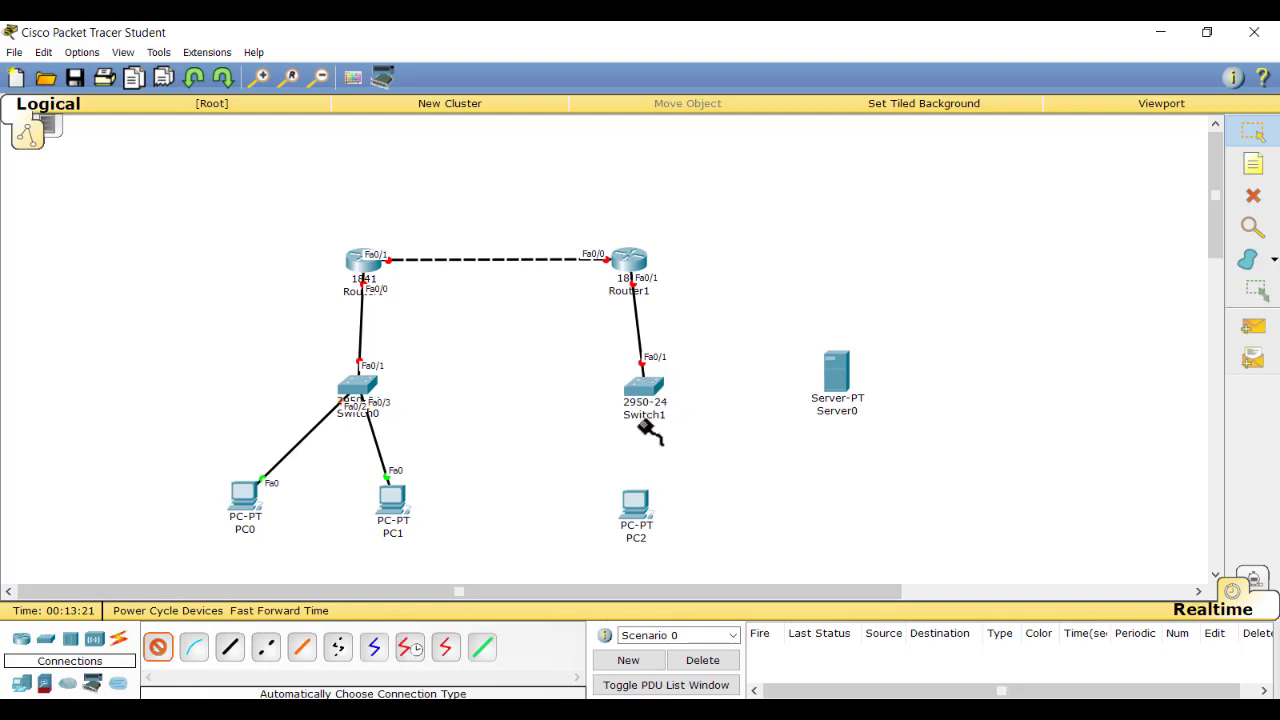
left_click(643, 510)
left_click(157, 647)
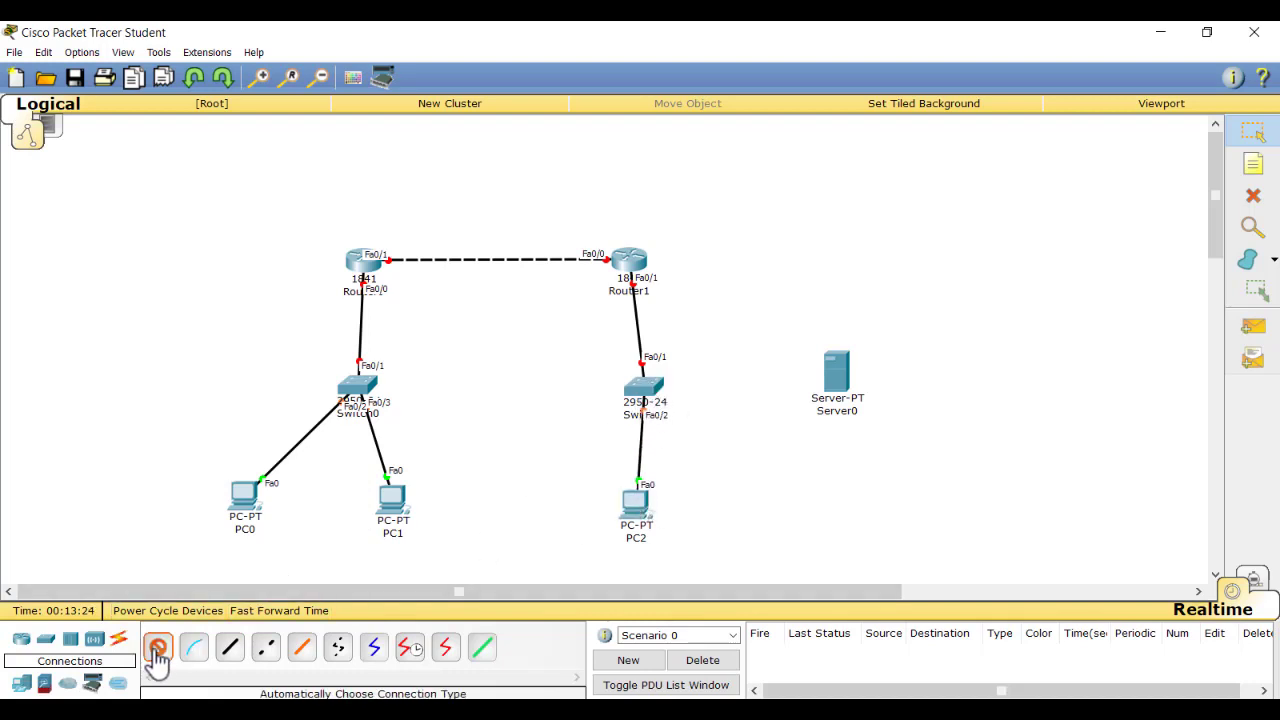
left_click(660, 390)
left_click(841, 380)
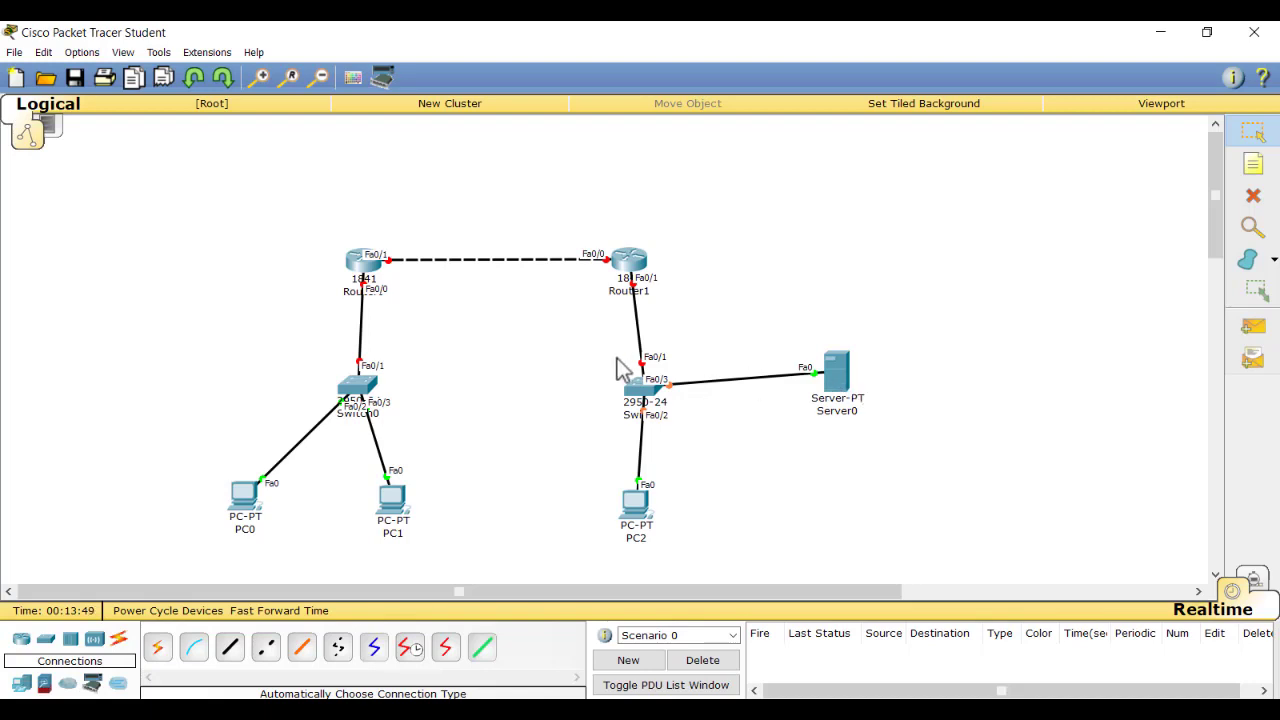
- Add the note 1.0.0.1 beside Router1's link to Switch1
left_click(1251, 165)
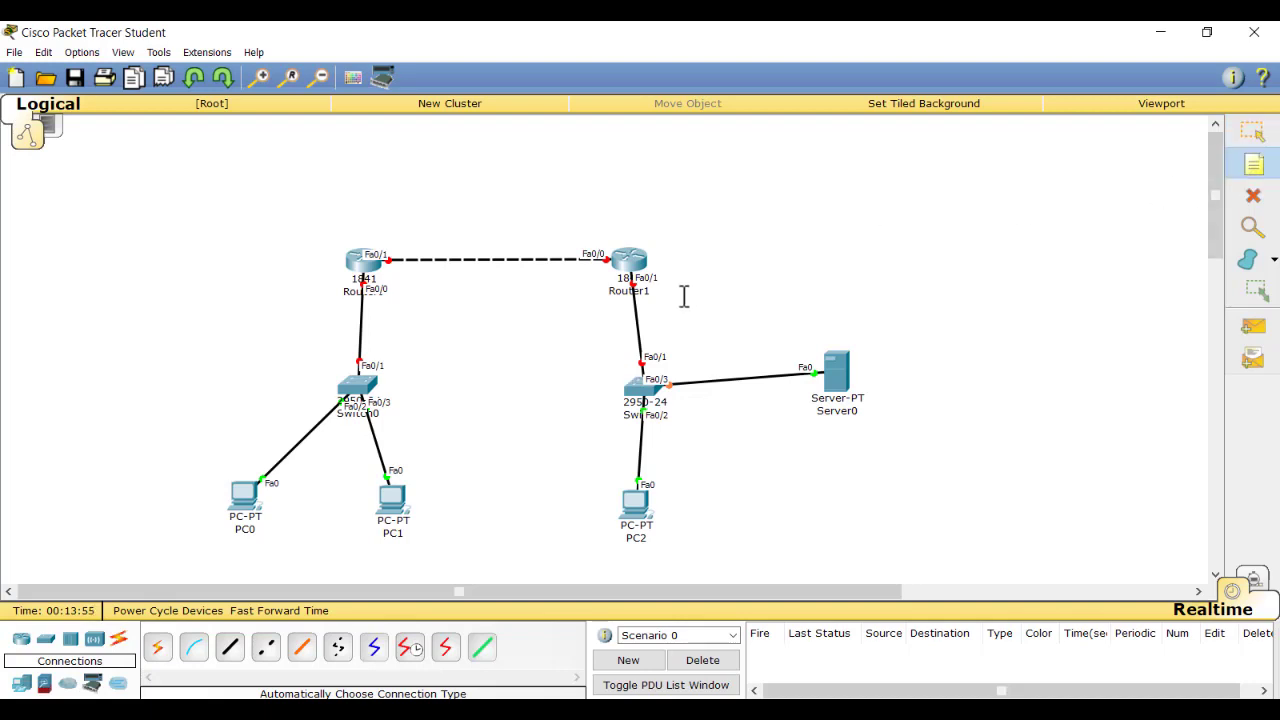
left_click(681, 298)
type("1")
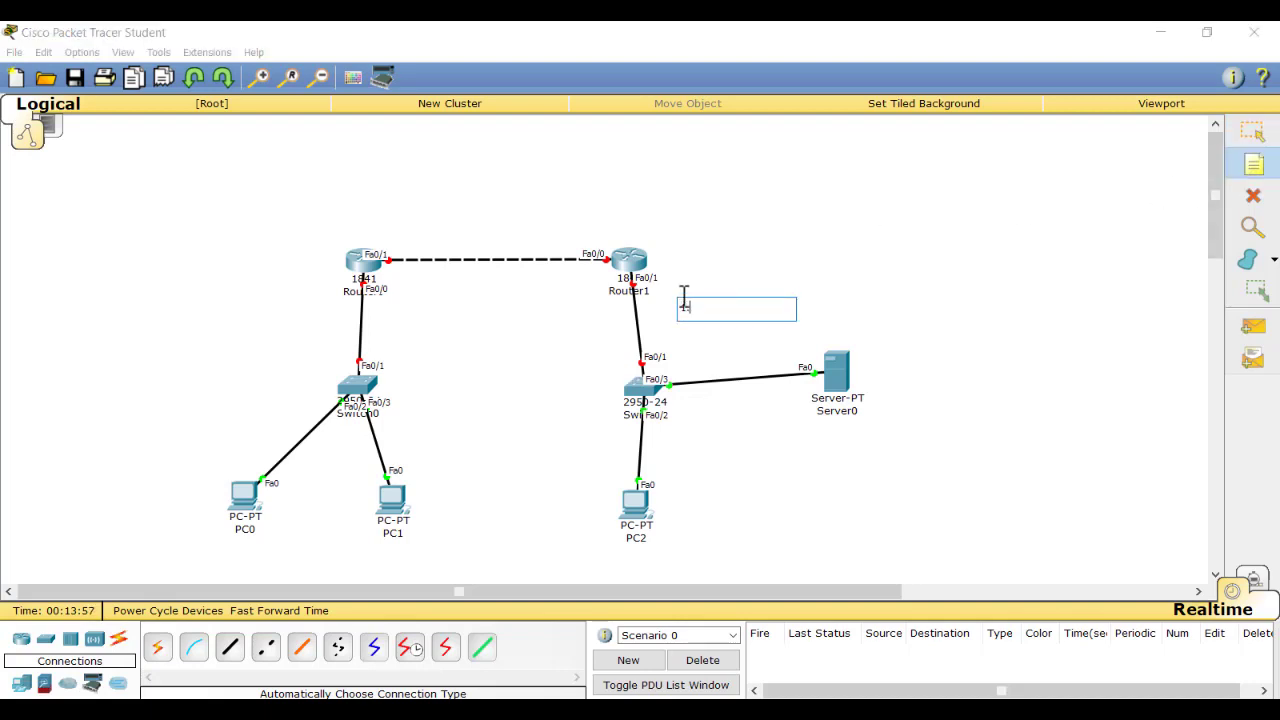
type("0.0.0")
key("BackSpace")
type("1.0.0.1")
- Add the note 2.0.0.1 beside Router0's link to Switch0
left_click(302, 308)
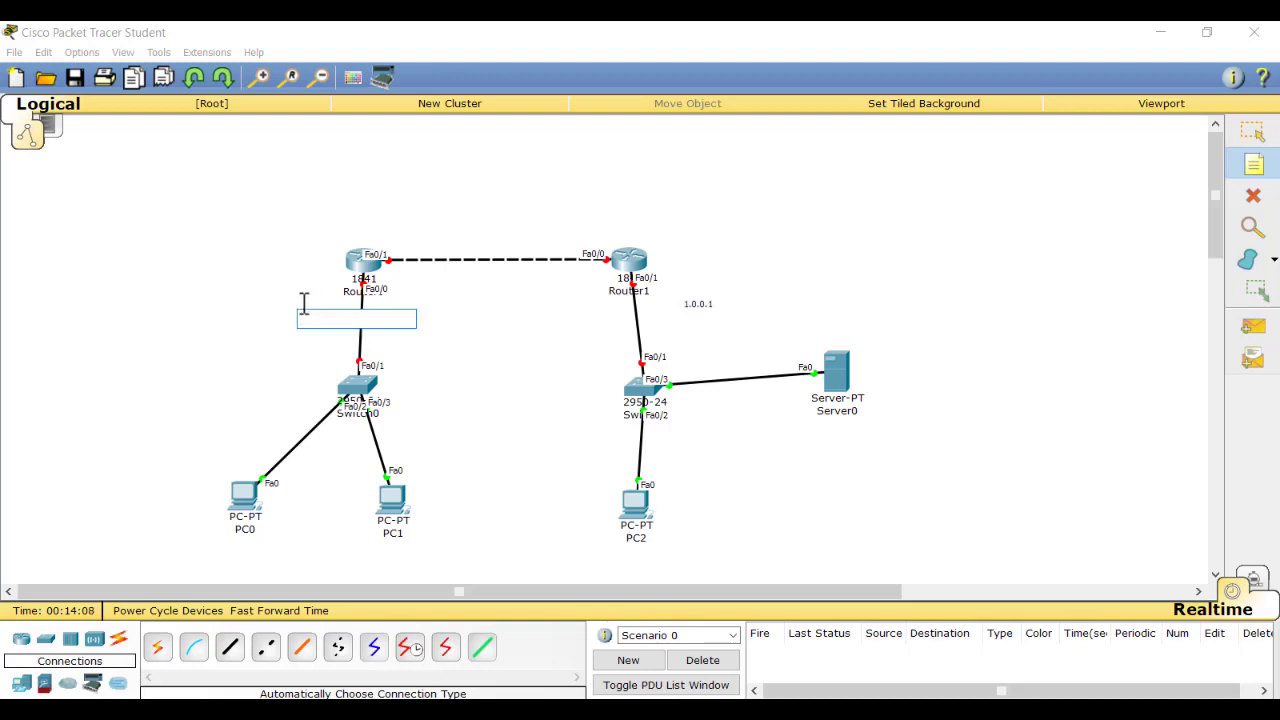
type("2.0.0.0")
key("BackSpace")
type("1")
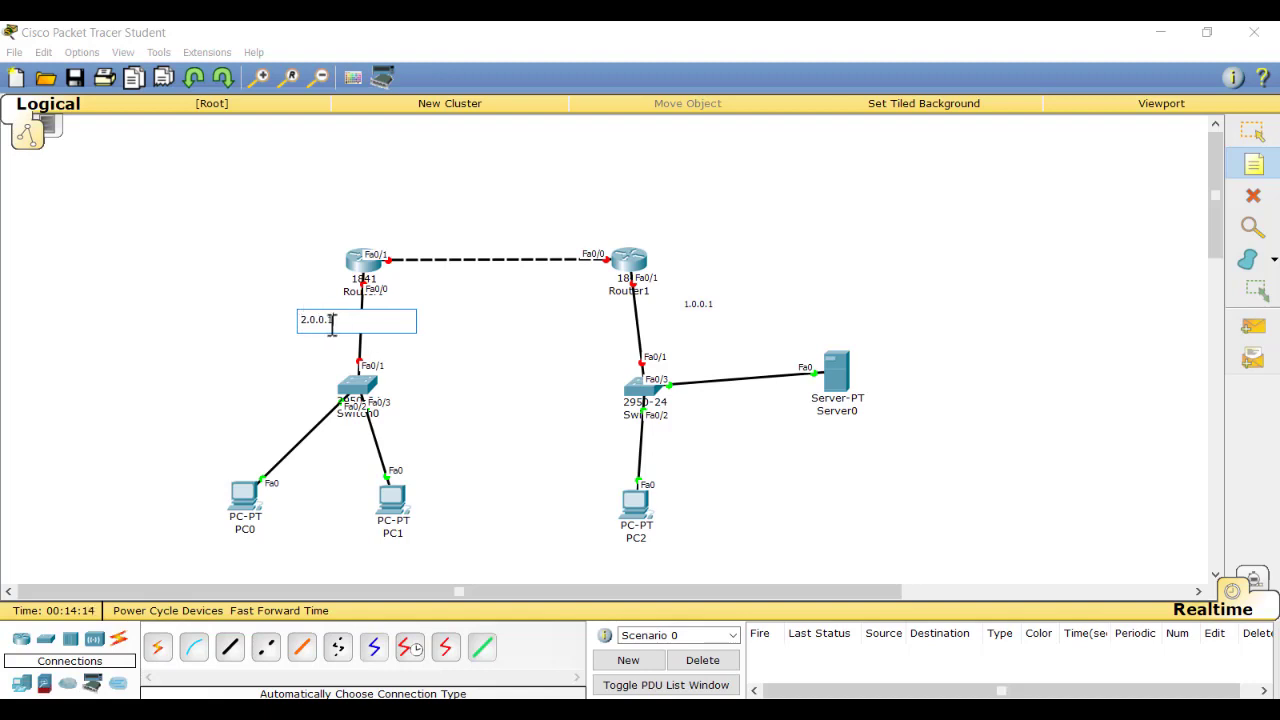
- Add the note 3.0.0.1 above Router0's end of the link between the routers
left_click(357, 273)
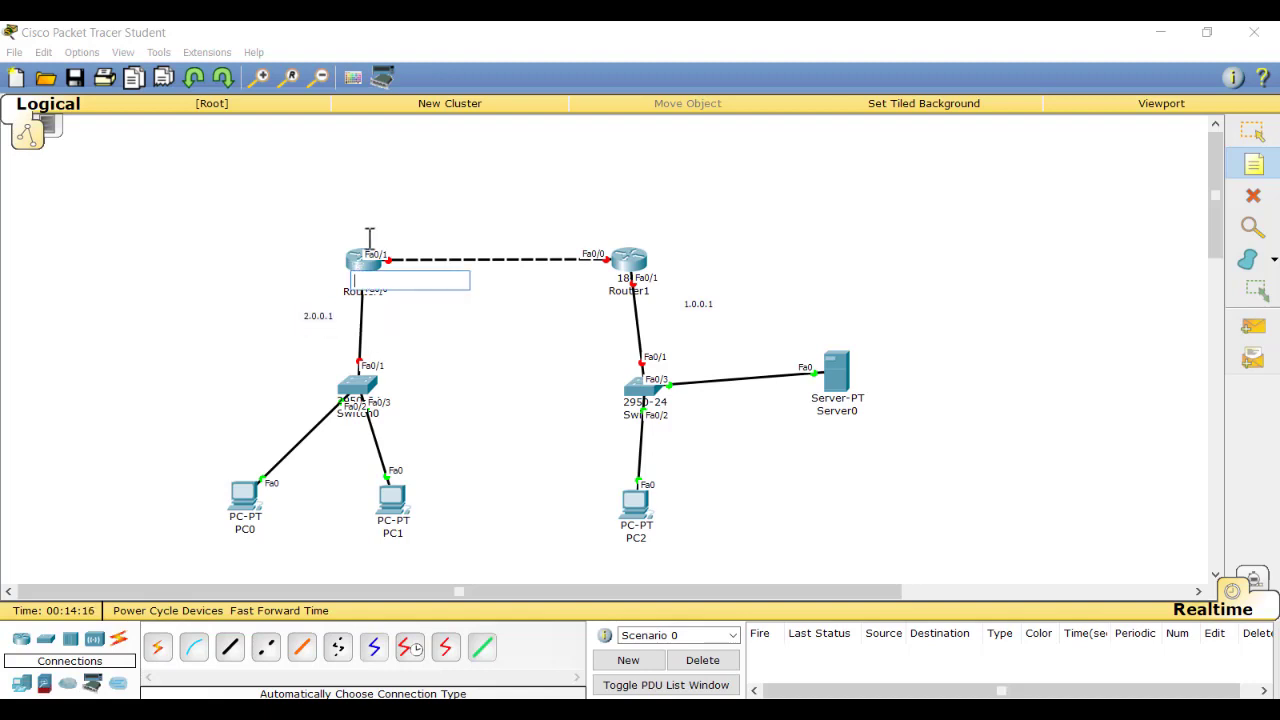
left_click(371, 232)
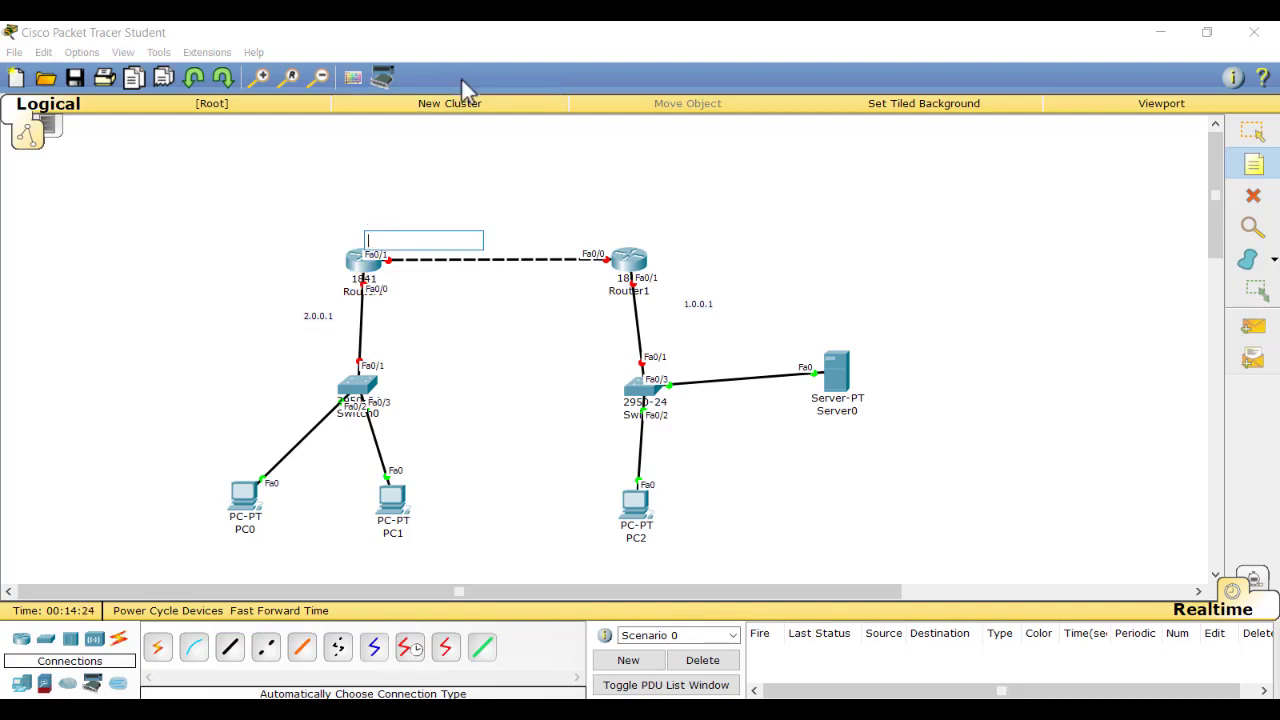
type("3.")
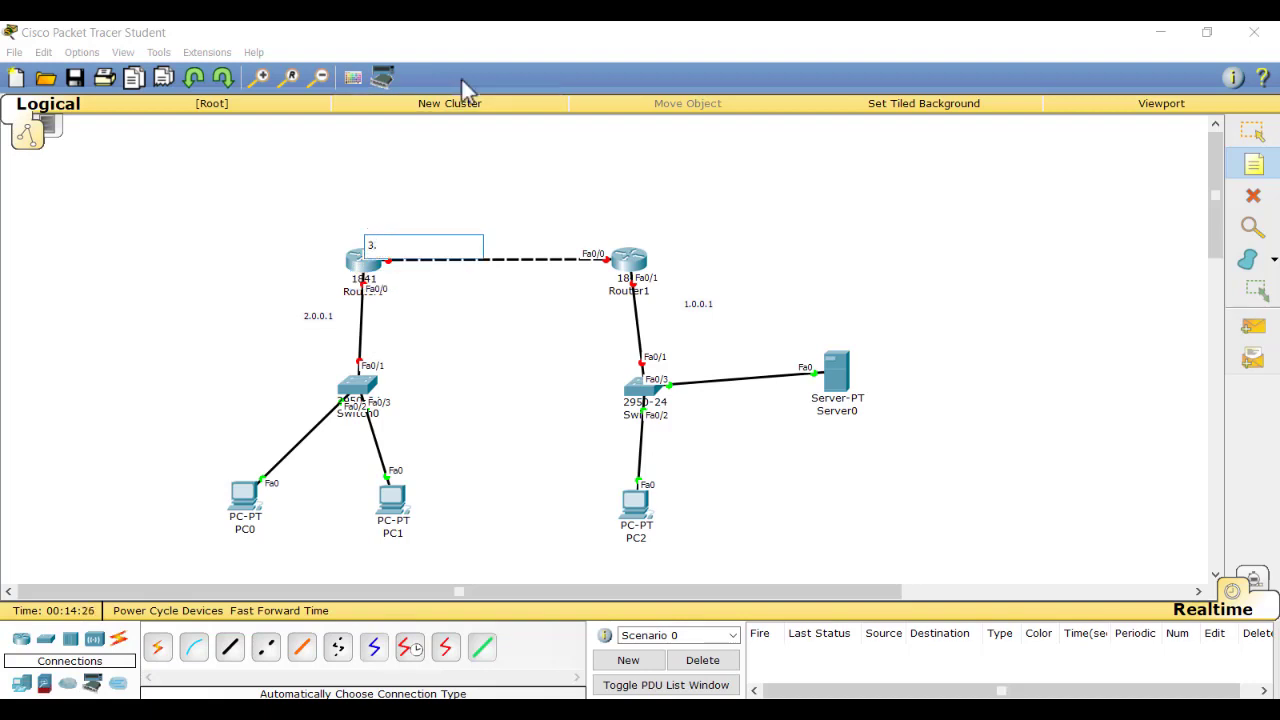
type("0.0.1")
- Add the note 3.0.0.2 above Router1's end of the link between the routers and return to the selection tool
left_click(561, 231)
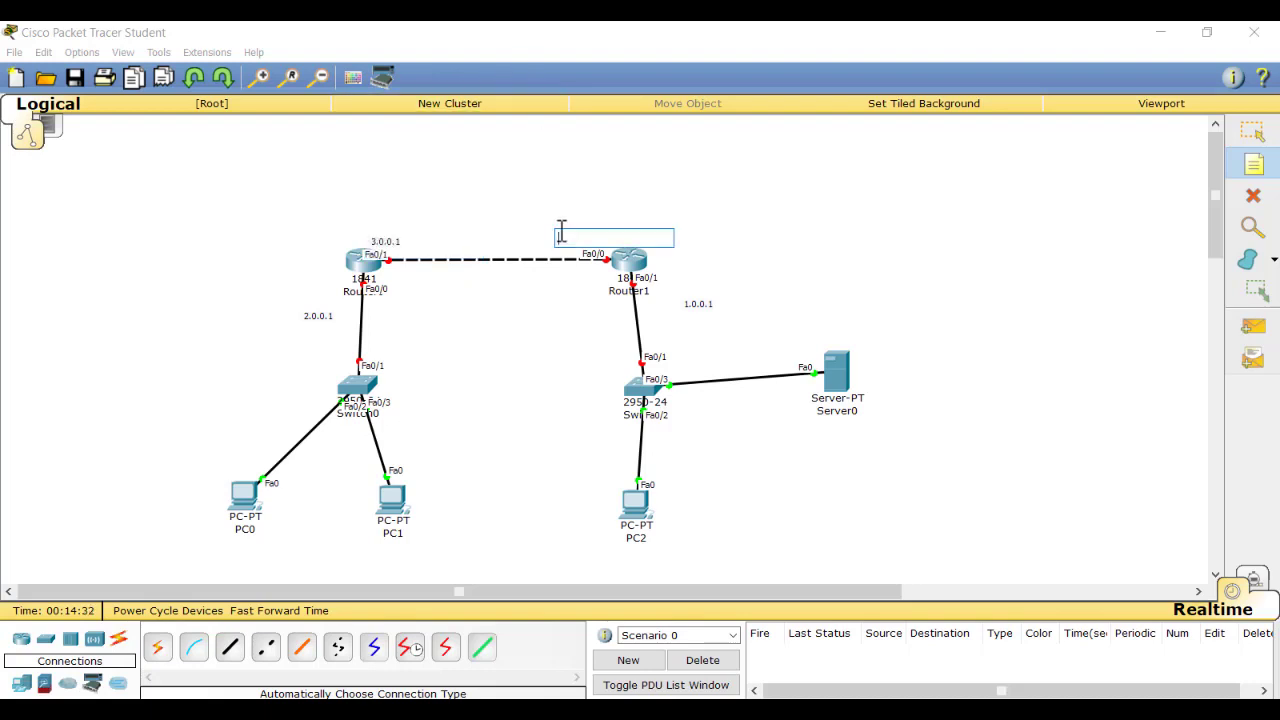
type("3.0.")
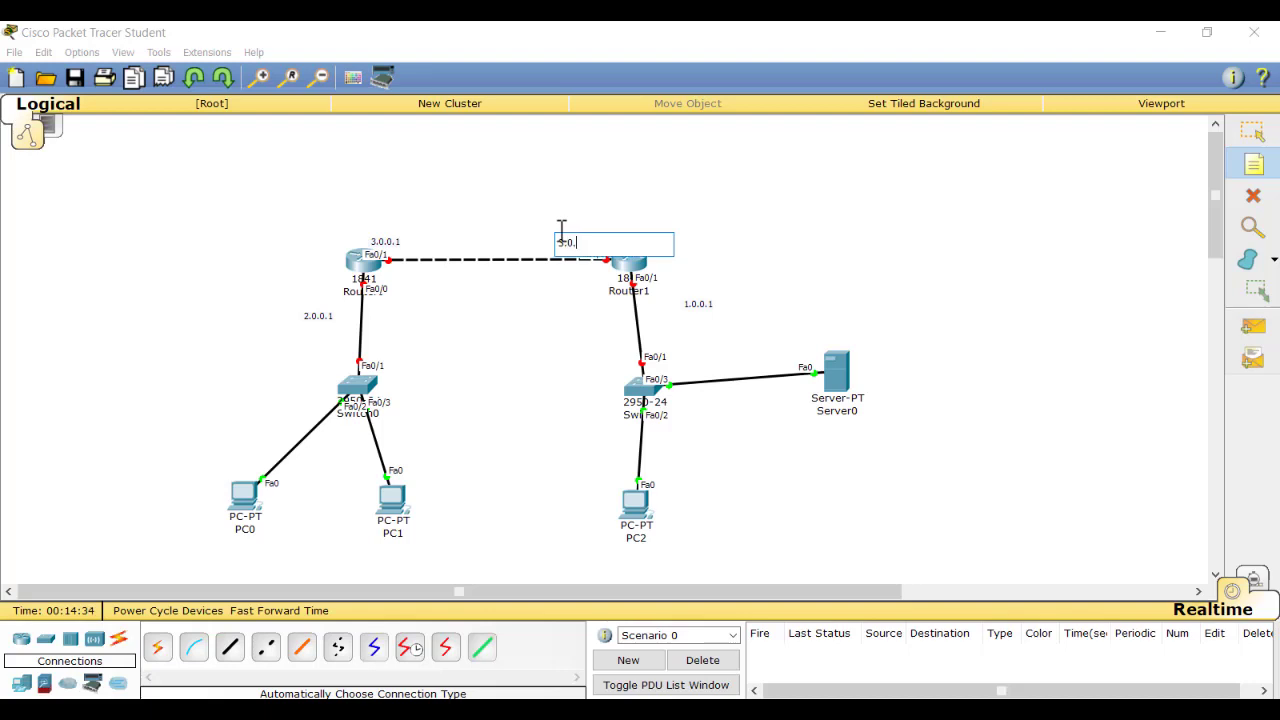
type("0.2")
left_click(716, 232)
left_click(716, 232)
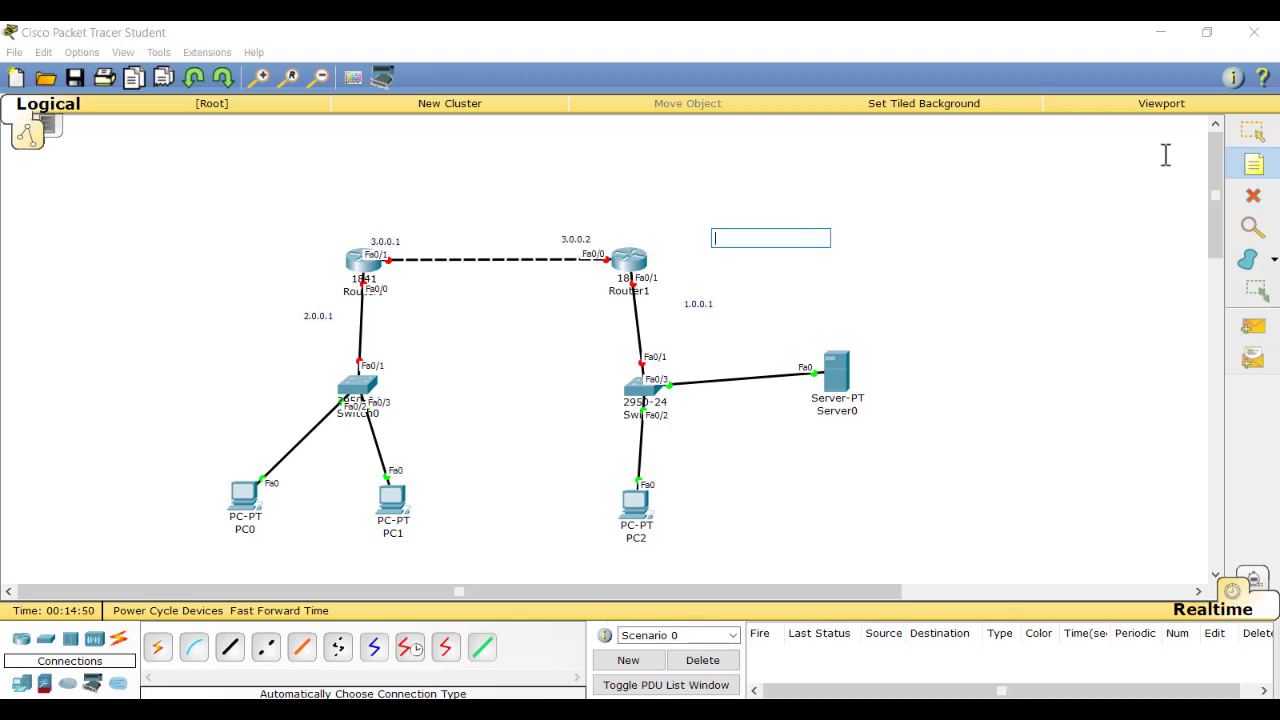
left_click(1252, 131)
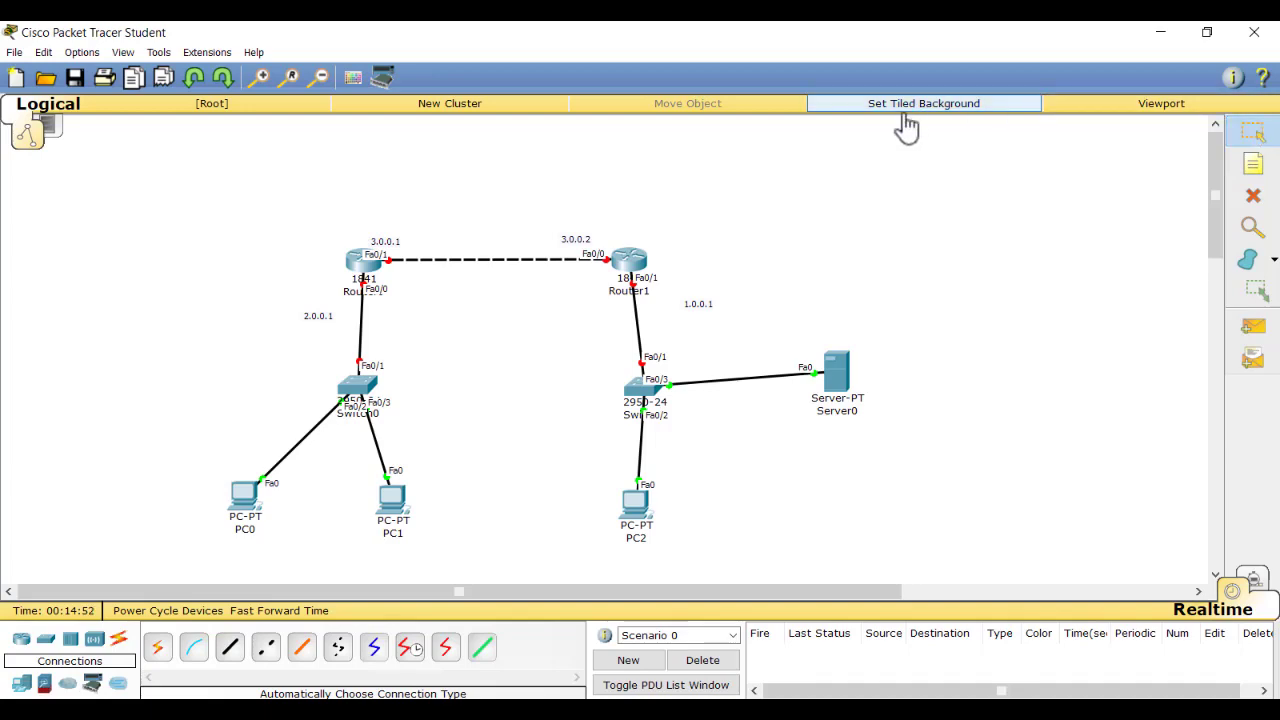
- Open Router0's command line, decline the configuration dialog and enter global configuration mode
left_click(363, 262)
left_click(537, 207)
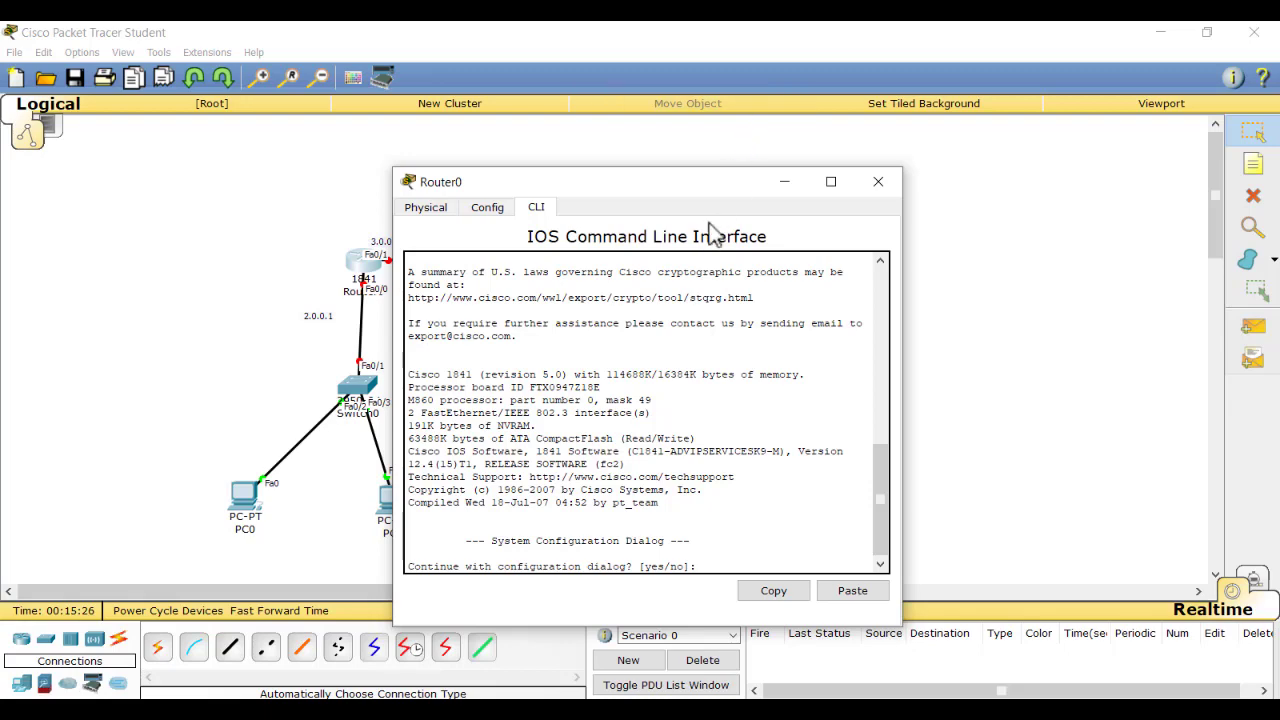
left_click_drag(708, 188, 713, 141)
type("no")
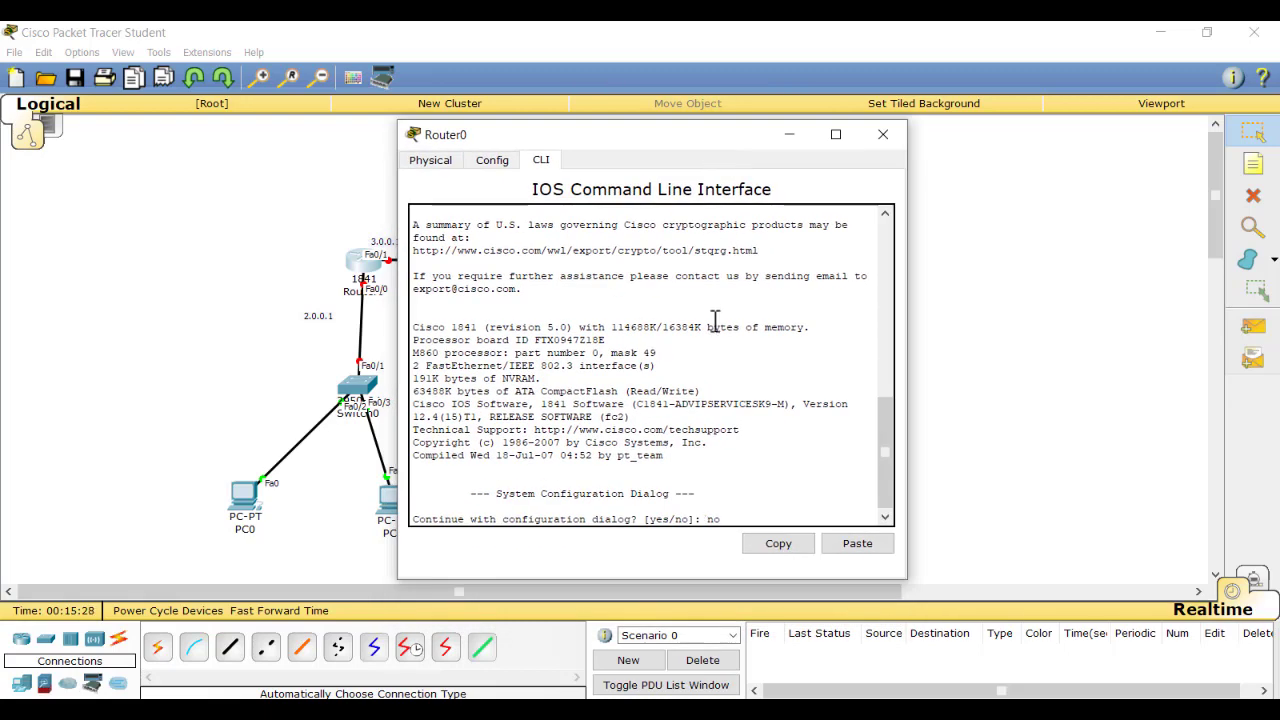
key("Return")
key("Return")
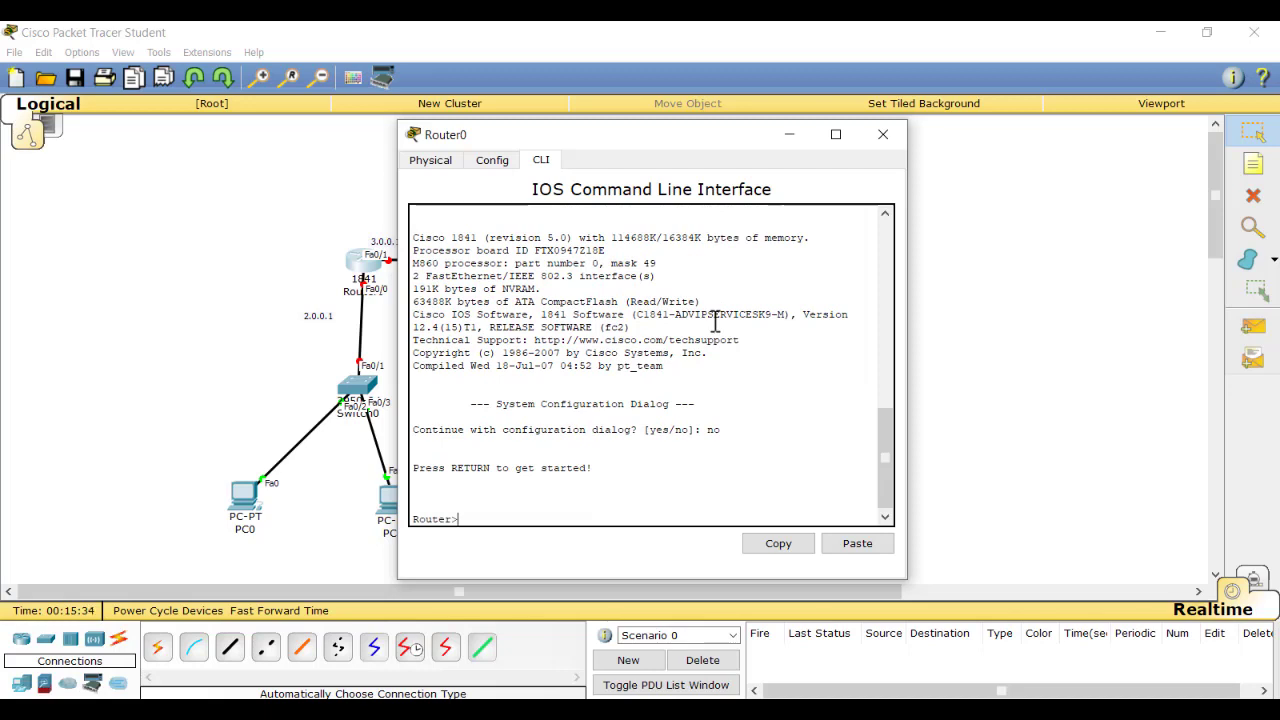
type("en")
key("Return")
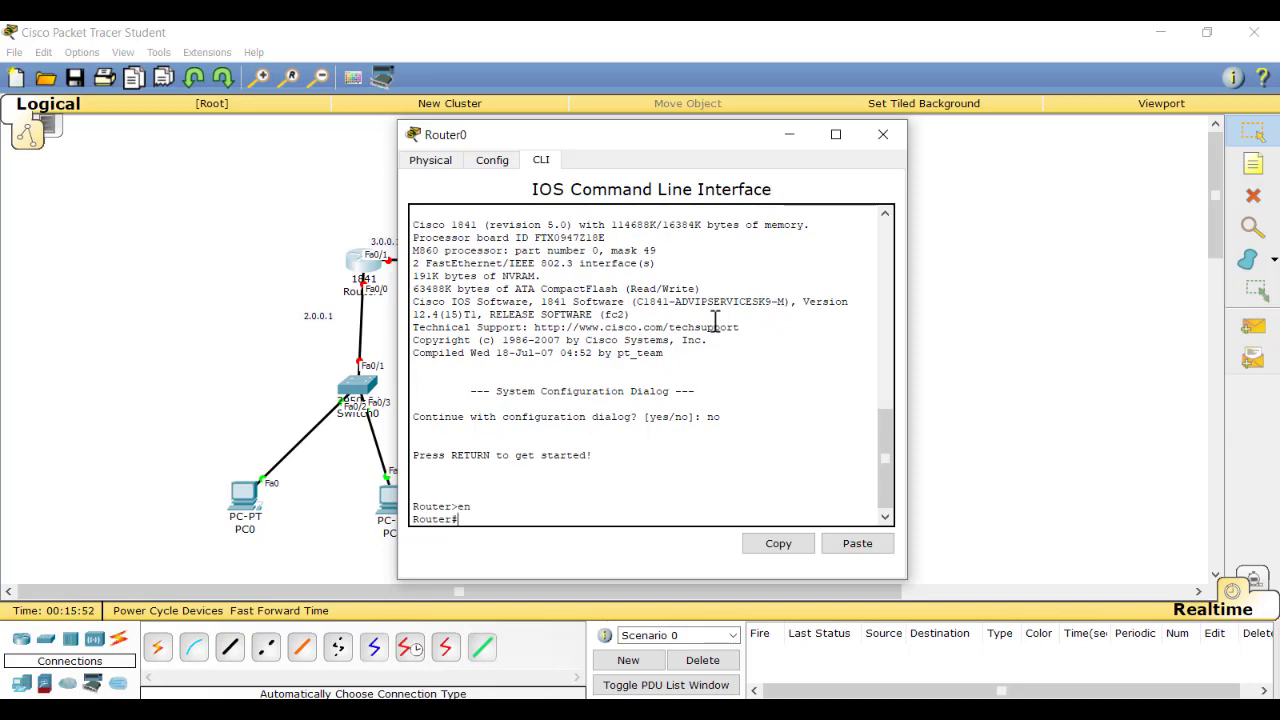
type("conf t")
key("Return")
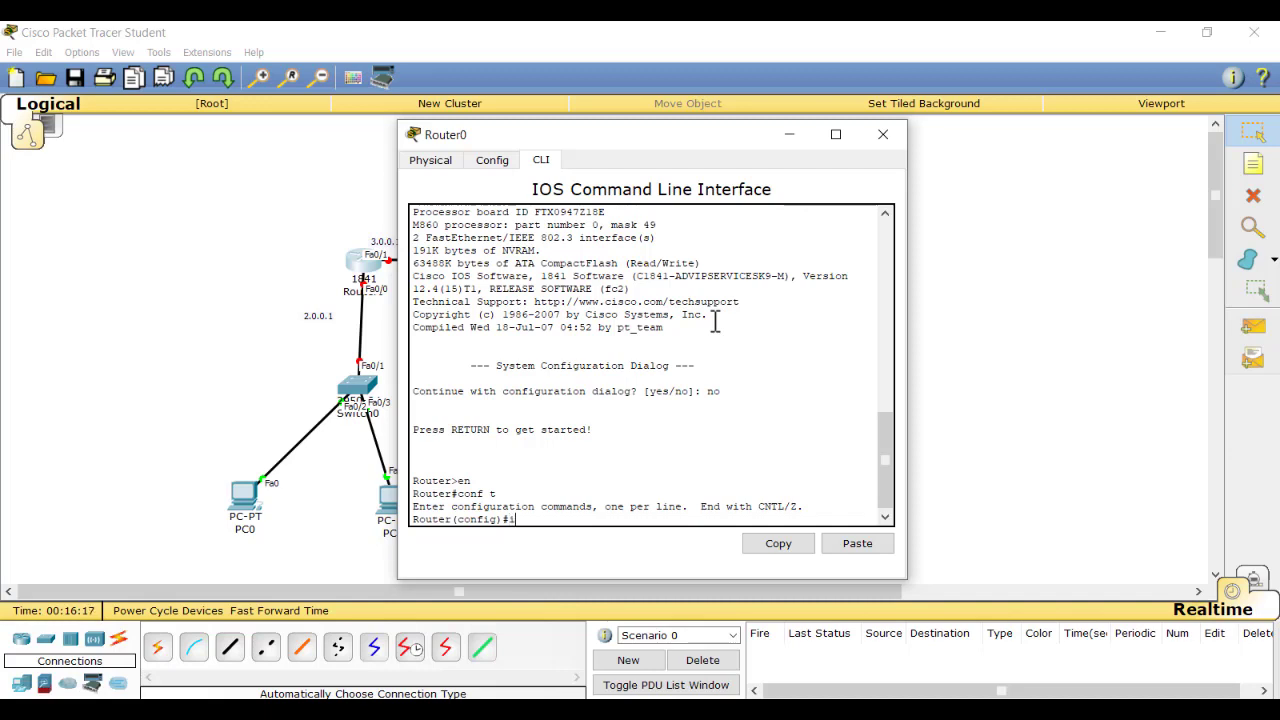
- Assign 2.0.0.1 with mask 255.0.0.0 to Router0's interface fa0/0, enable it and return to global configuration
type("nt")
left_click_drag(589, 136, 737, 107)
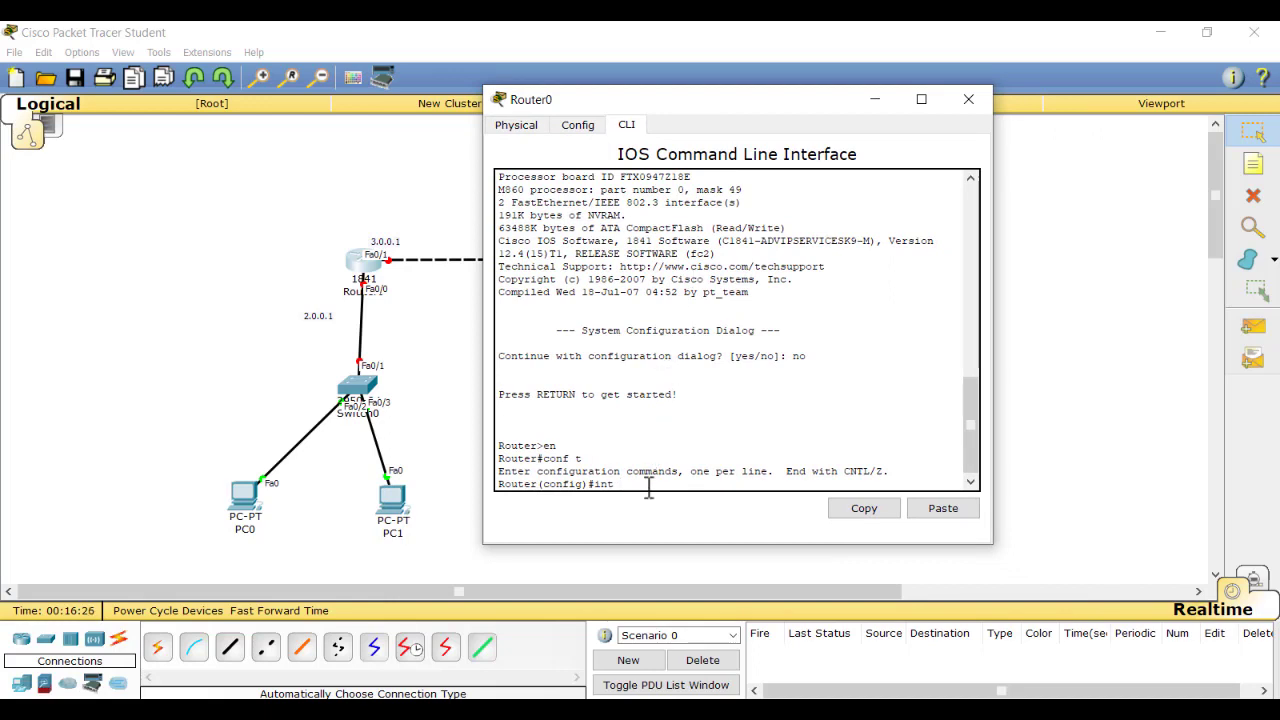
type("fa0/0")
key("Return")
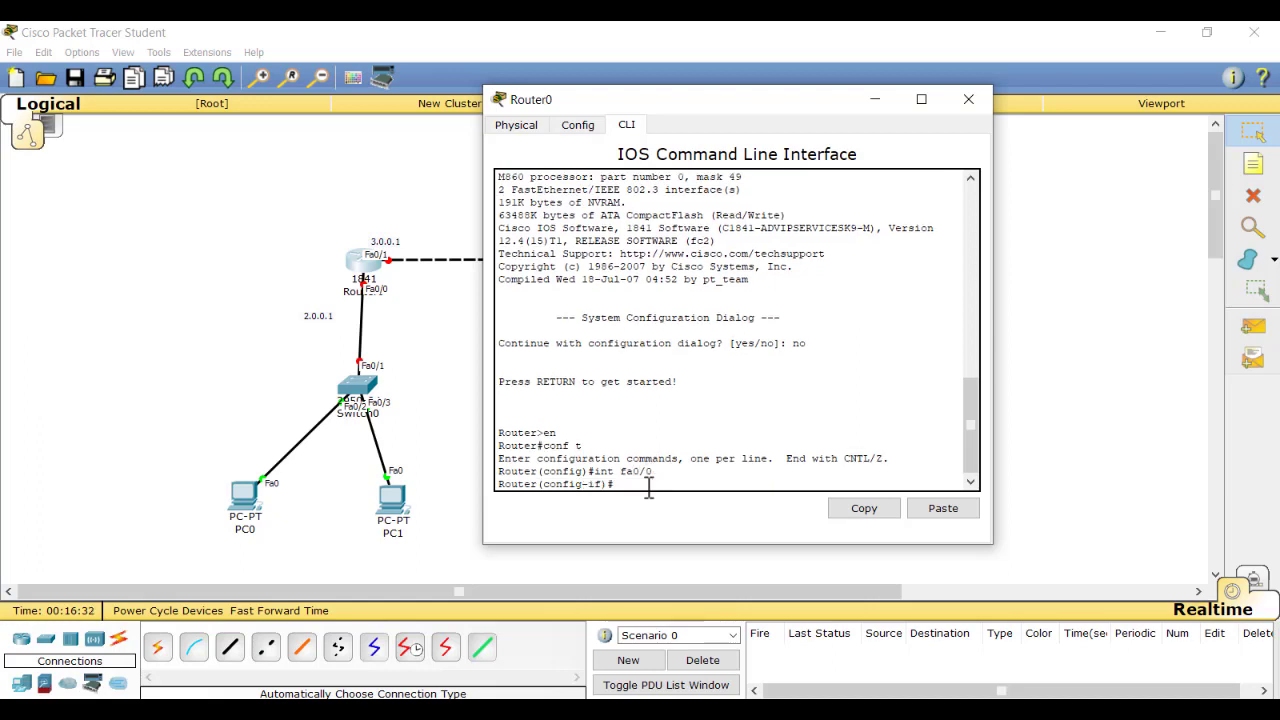
type("ip add 2.0.0")
type(".1 255.0.0.0")
key("Return")
type("no")
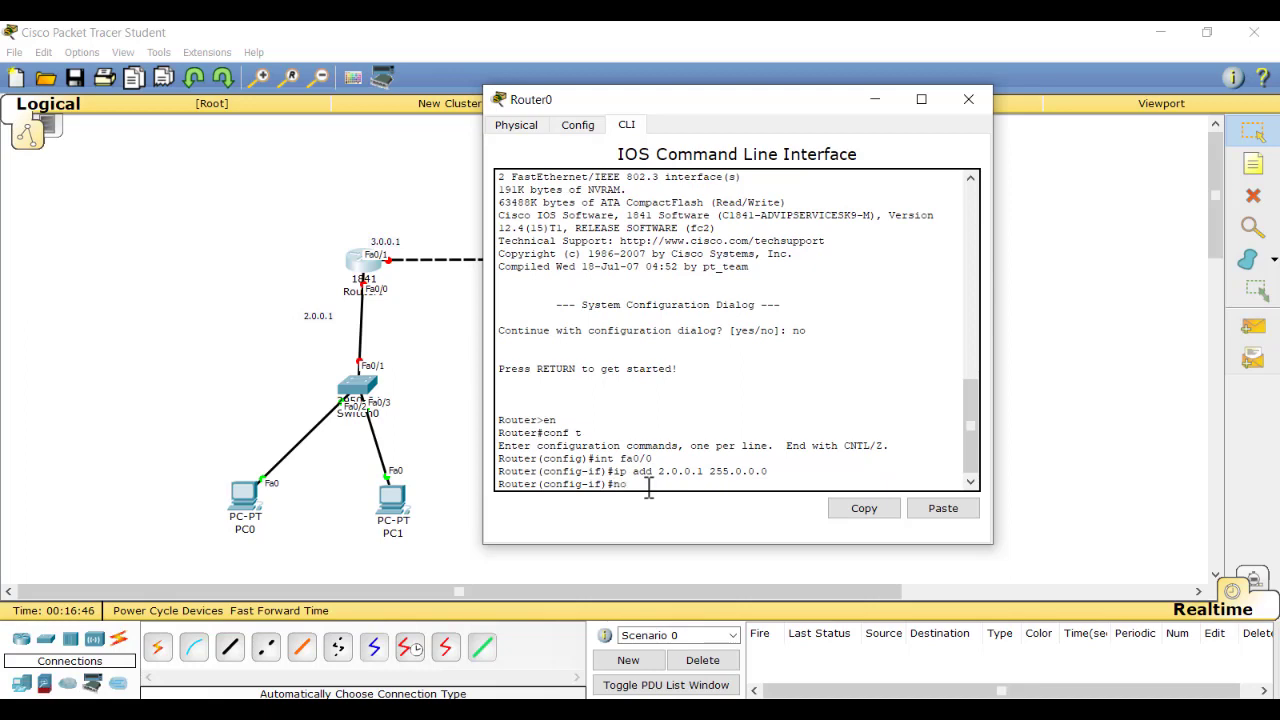
type(" shut")
key("Return")
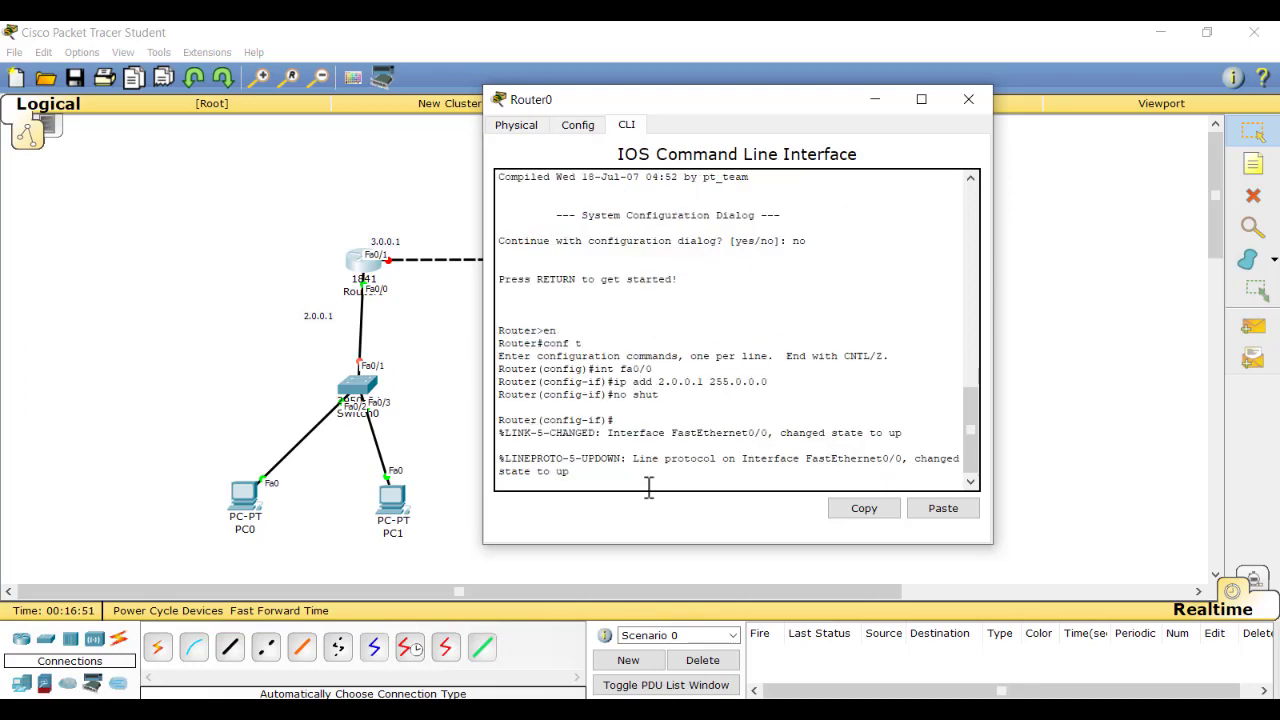
key("Return")
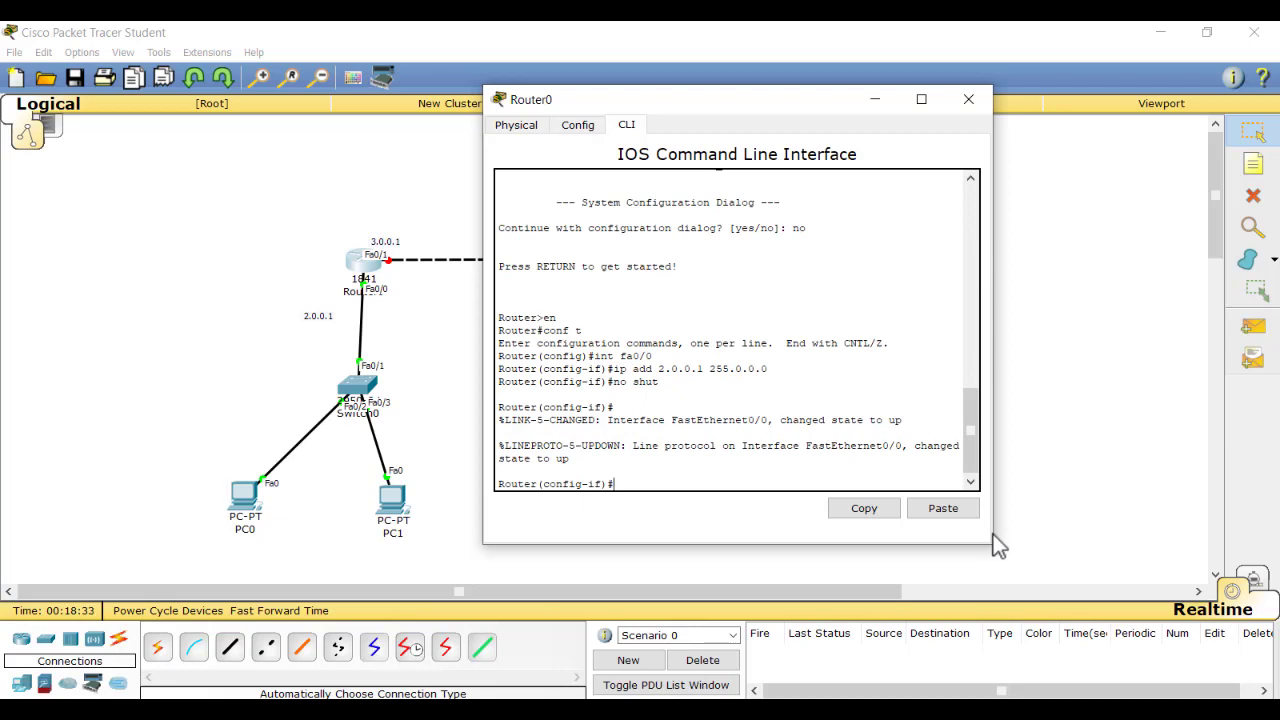
type("exit")
key("Return")
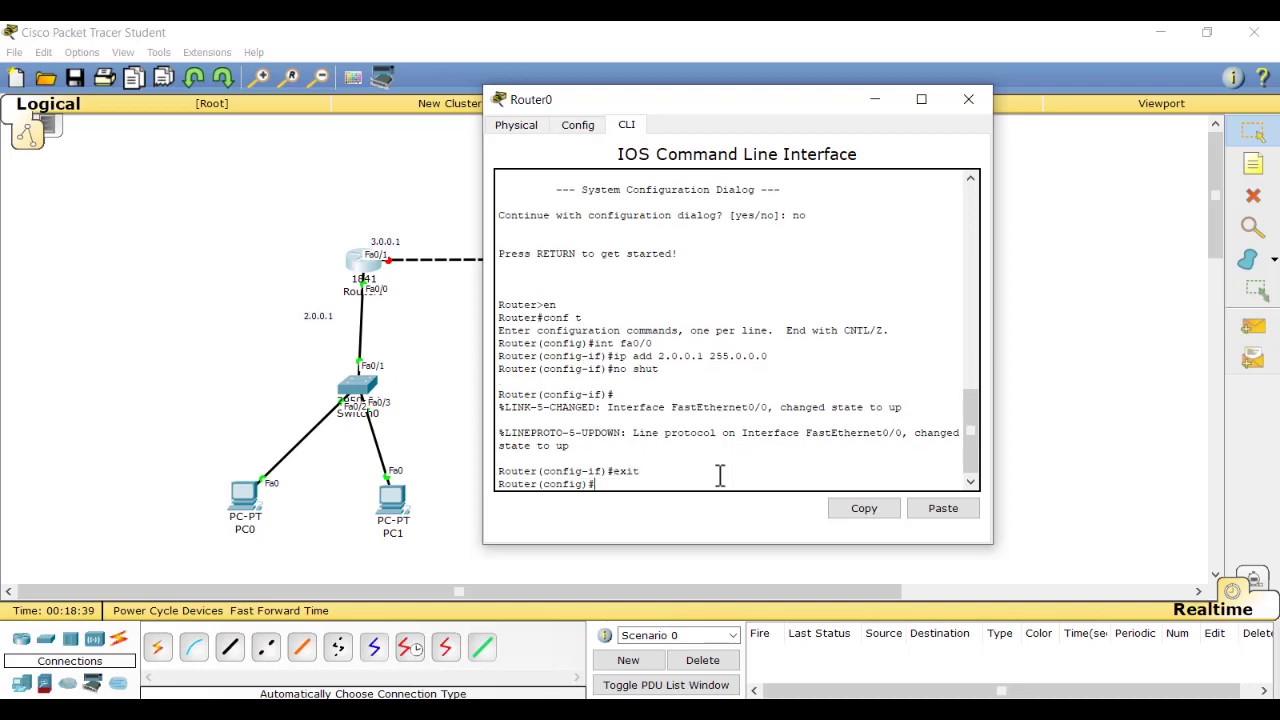
- Assign 3.0.0.1 with mask 255.0.0.0 to Router0's interface fa0/1, enable it and return to global configuration
type("int fa0/1")
key("Return")
type("ip a")
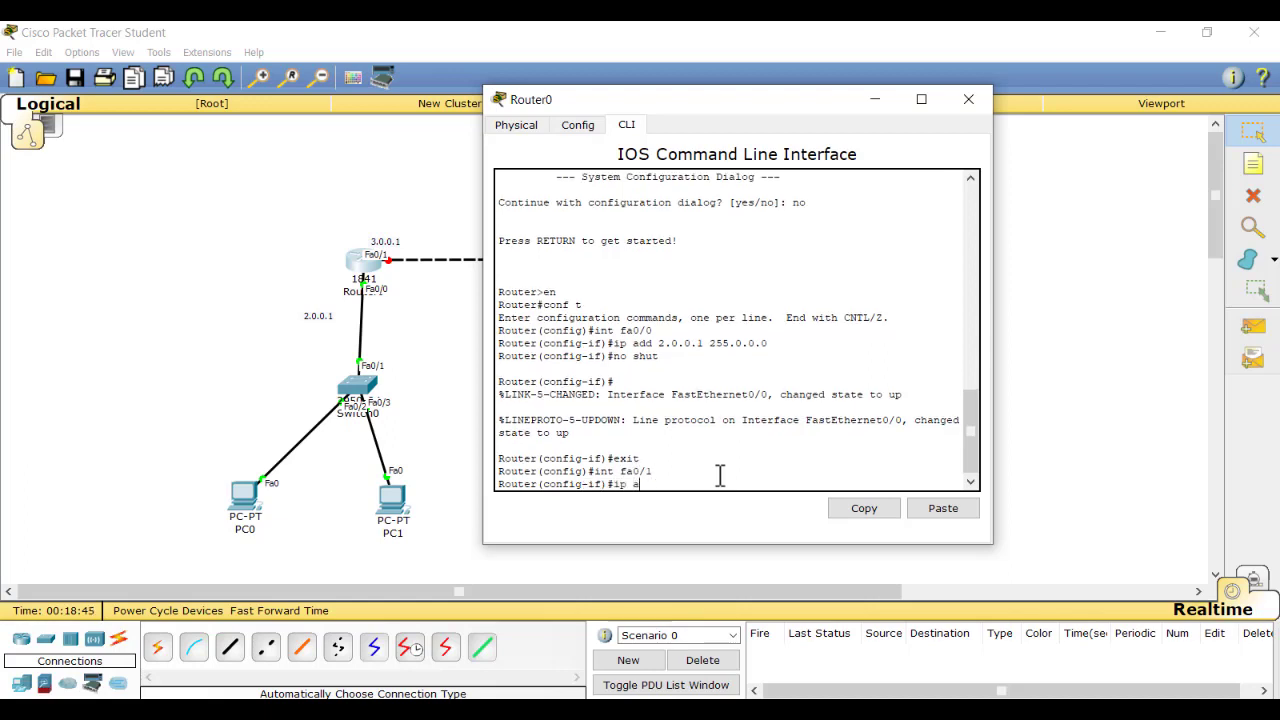
type("dd 3.0.0.1 255.0.0.0")
key("Return")
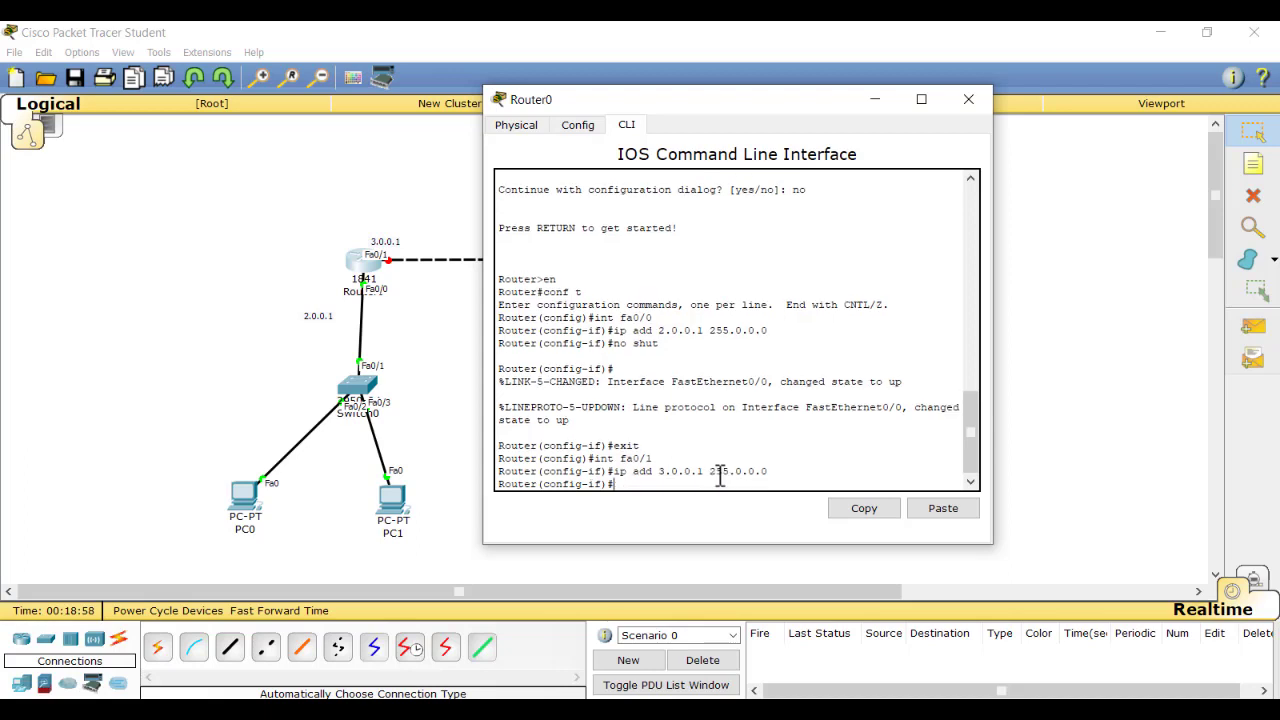
type("no shut")
key("Return")
key("Return")
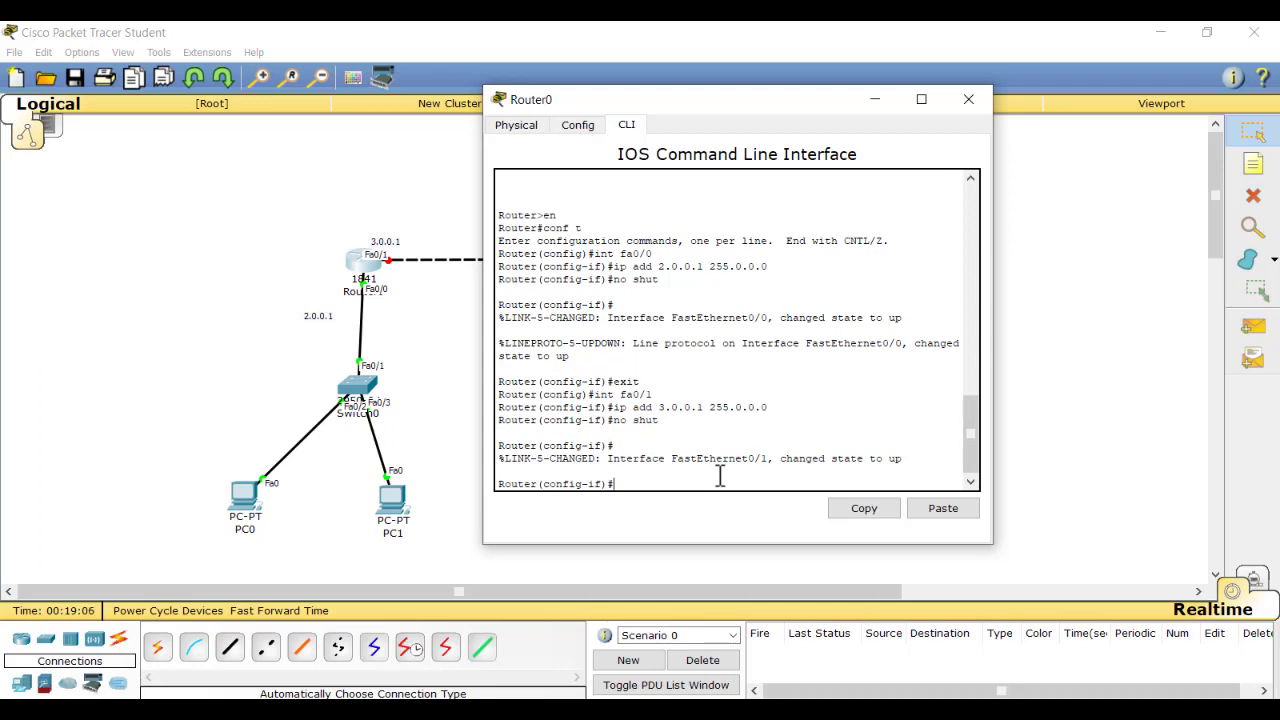
type("exit")
key("Return")
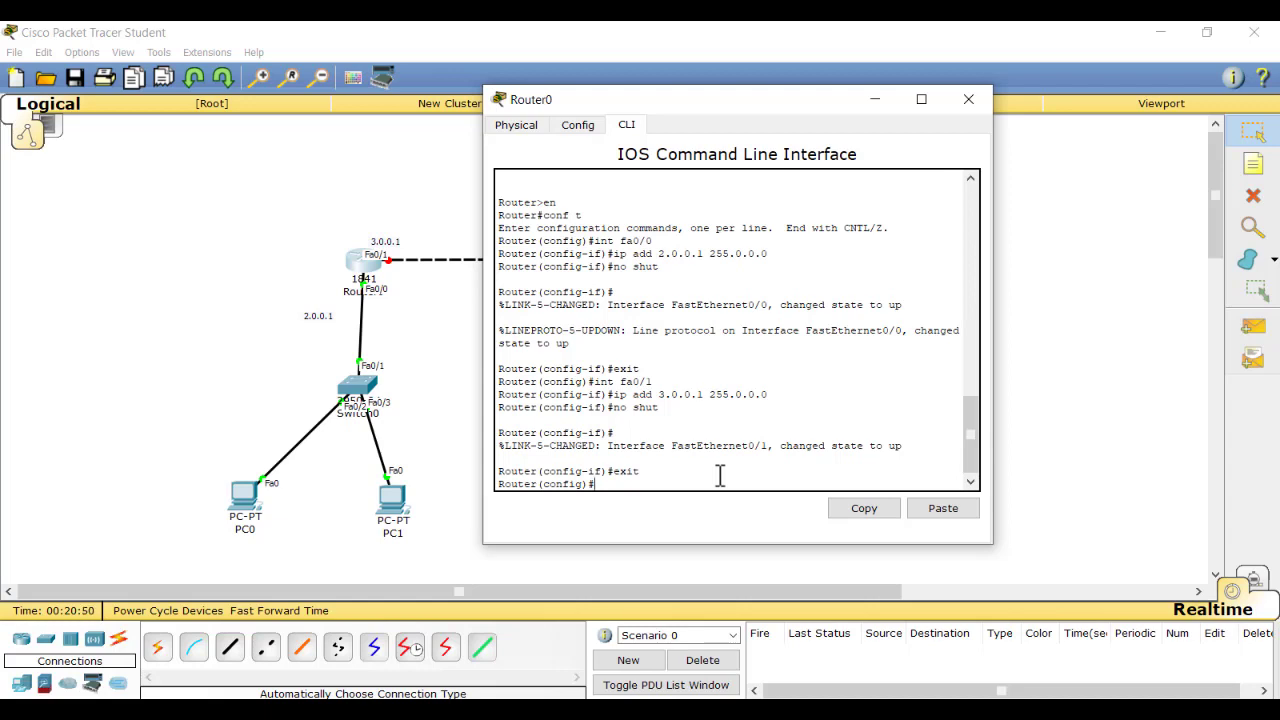
- Set the enable secret password on Router0
type("enable se")
type("cret")
type("vish")
type("1")
key("Return")
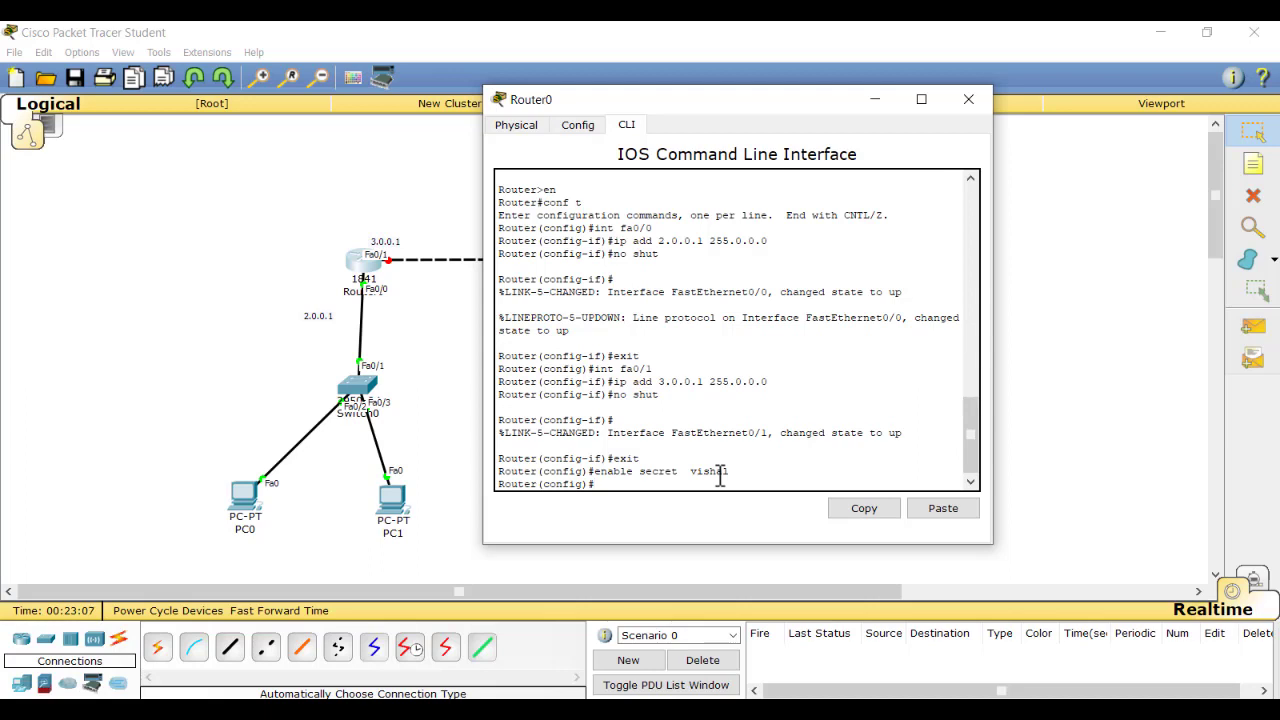
- Configure Router0's vty lines 0 10 with no login, return to global configuration and minimize the router's window
type("line vty 0 10")
key("Return")
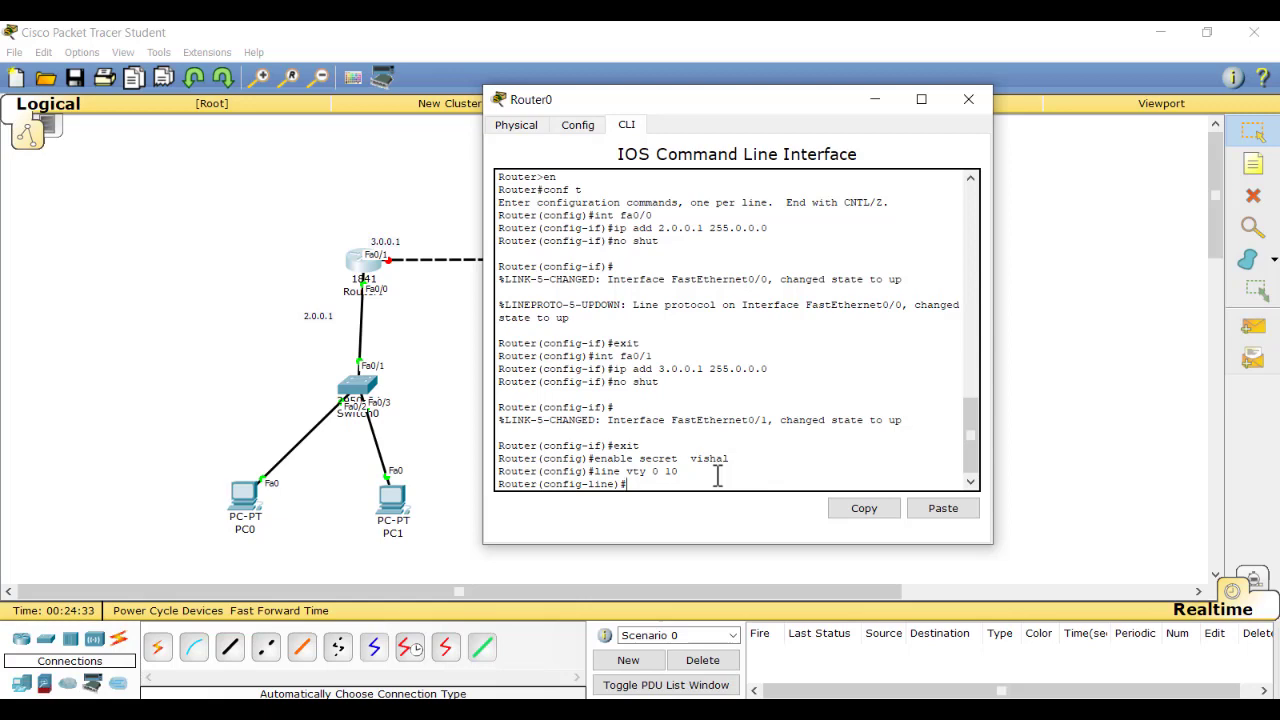
type("no login")
key("Return")
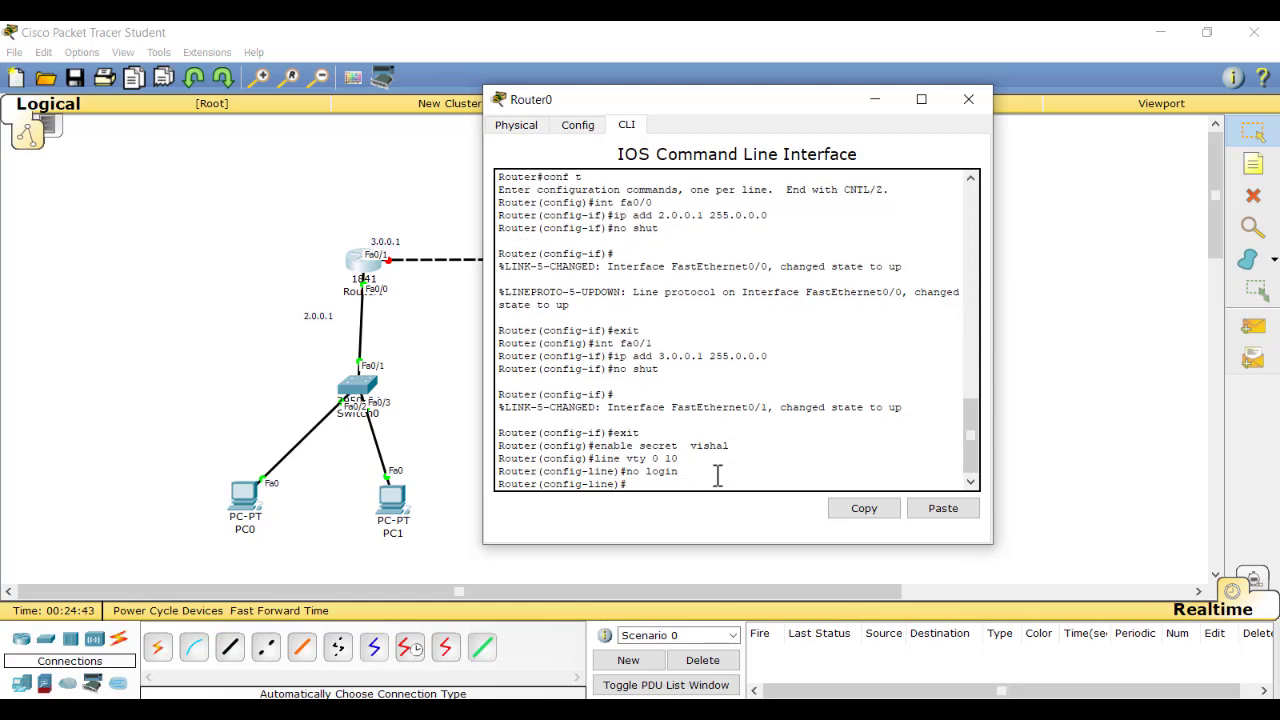
type("exit")
key("Return")
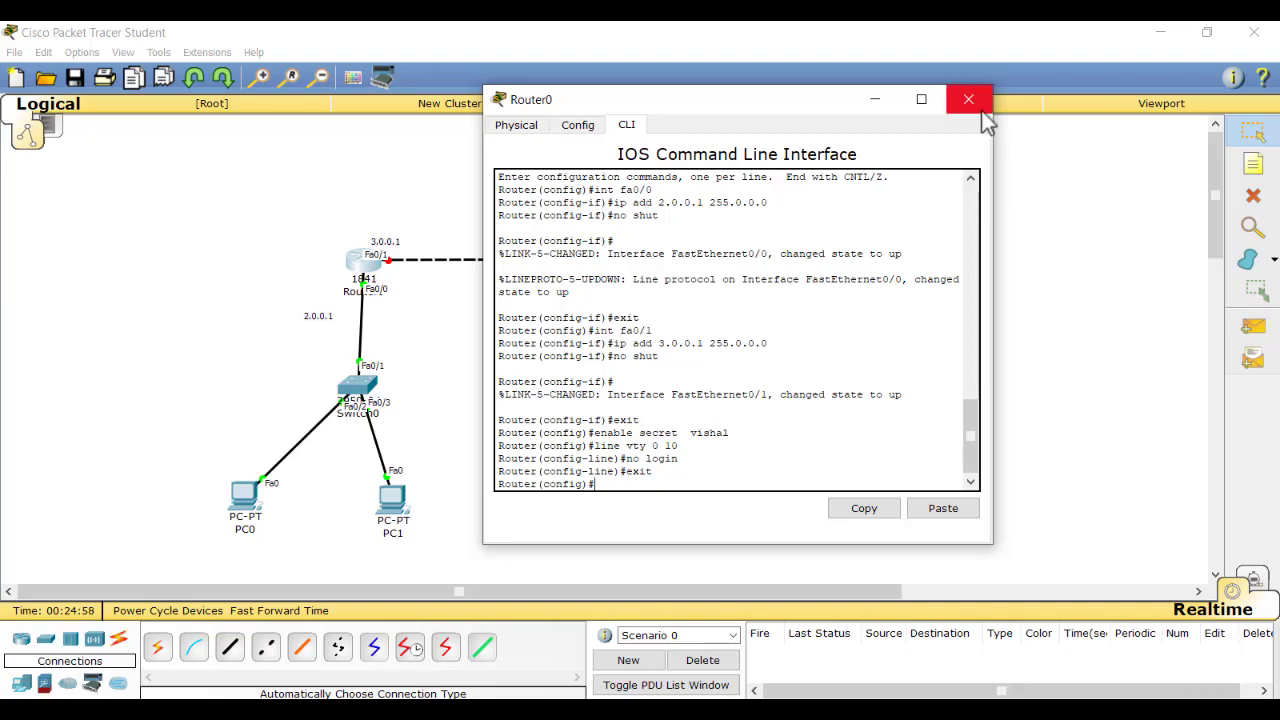
left_click(874, 101)
- Open Router1's command line, decline the configuration dialog and enter global configuration mode
left_click(629, 262)
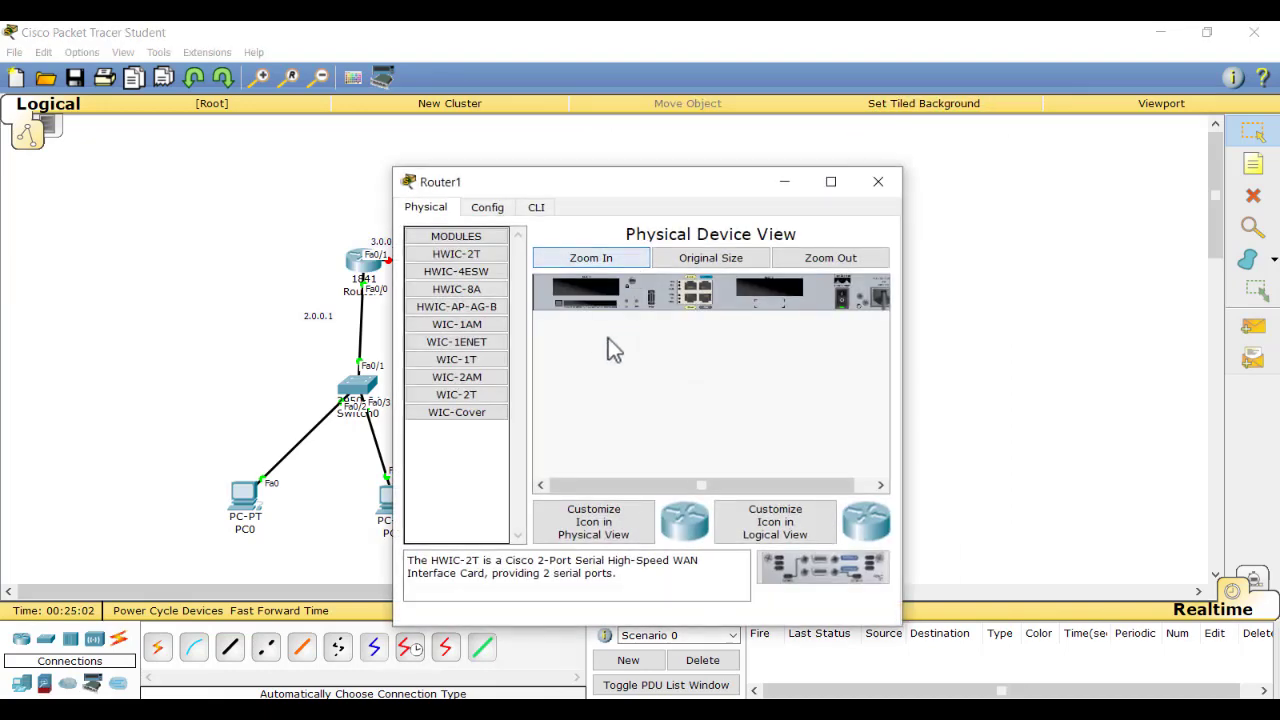
left_click(537, 208)
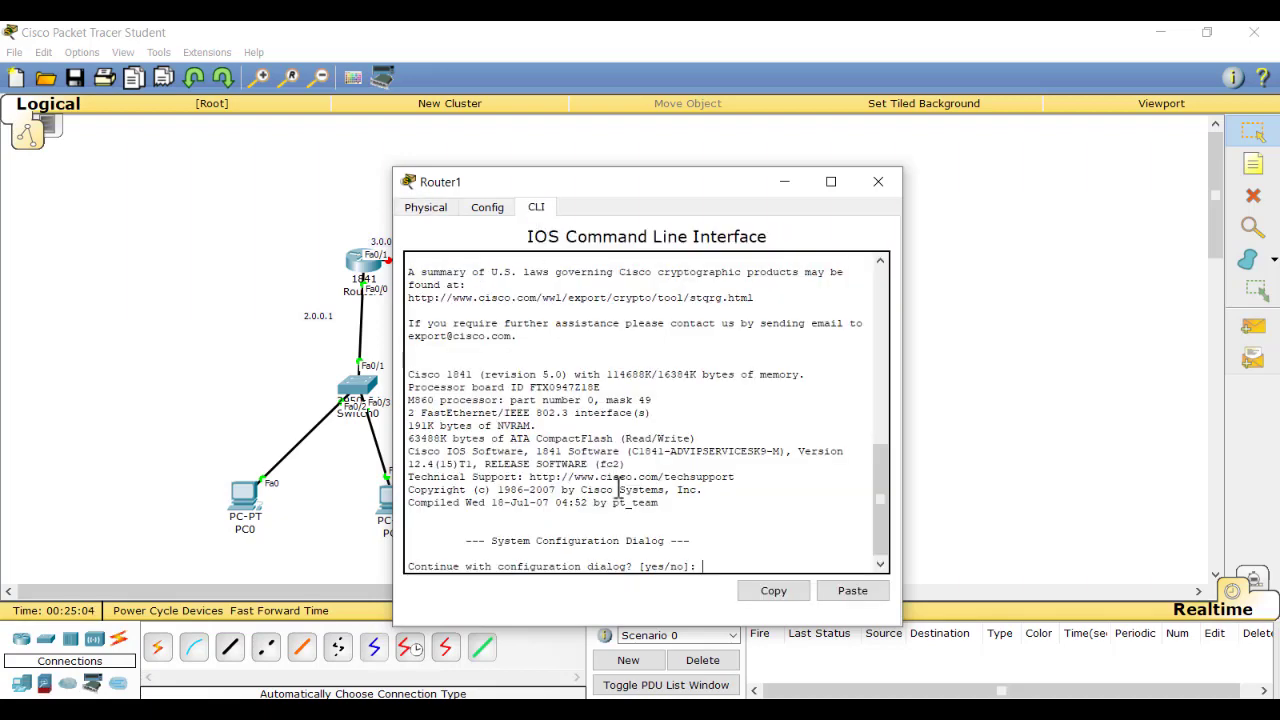
type("no")
key("Return")
key("Return")
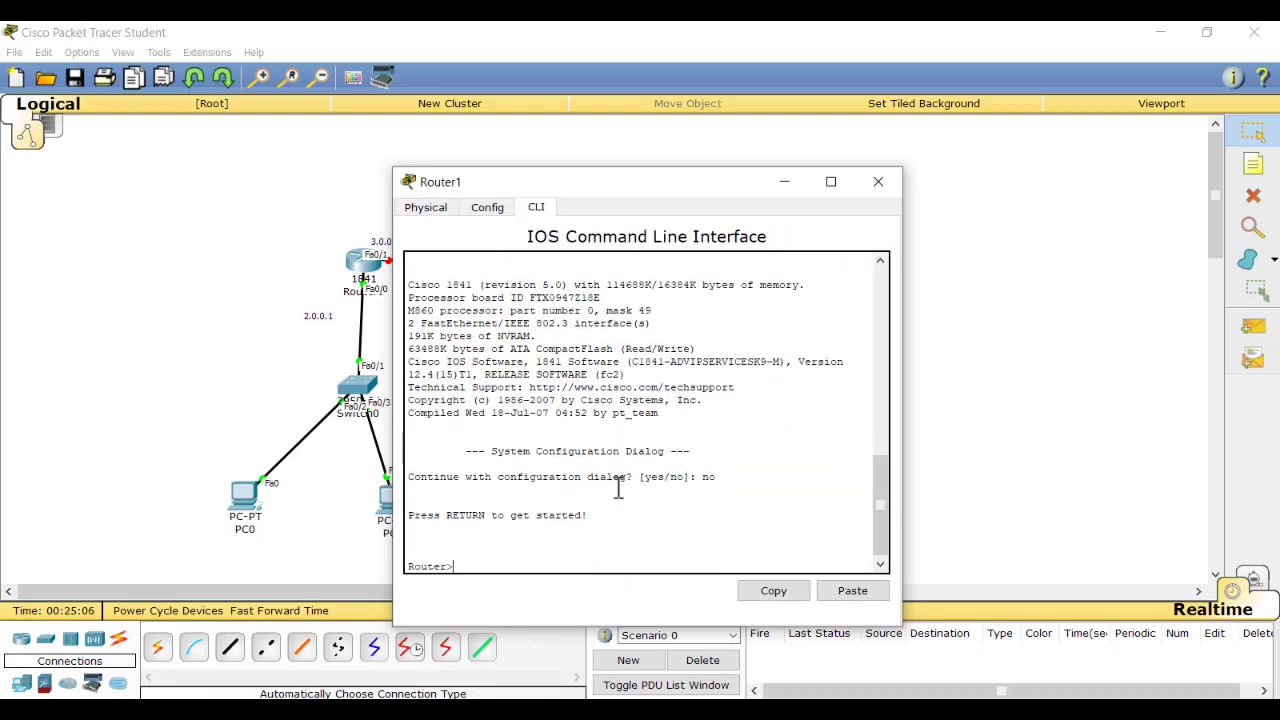
type("en")
key("Return")
type("c")
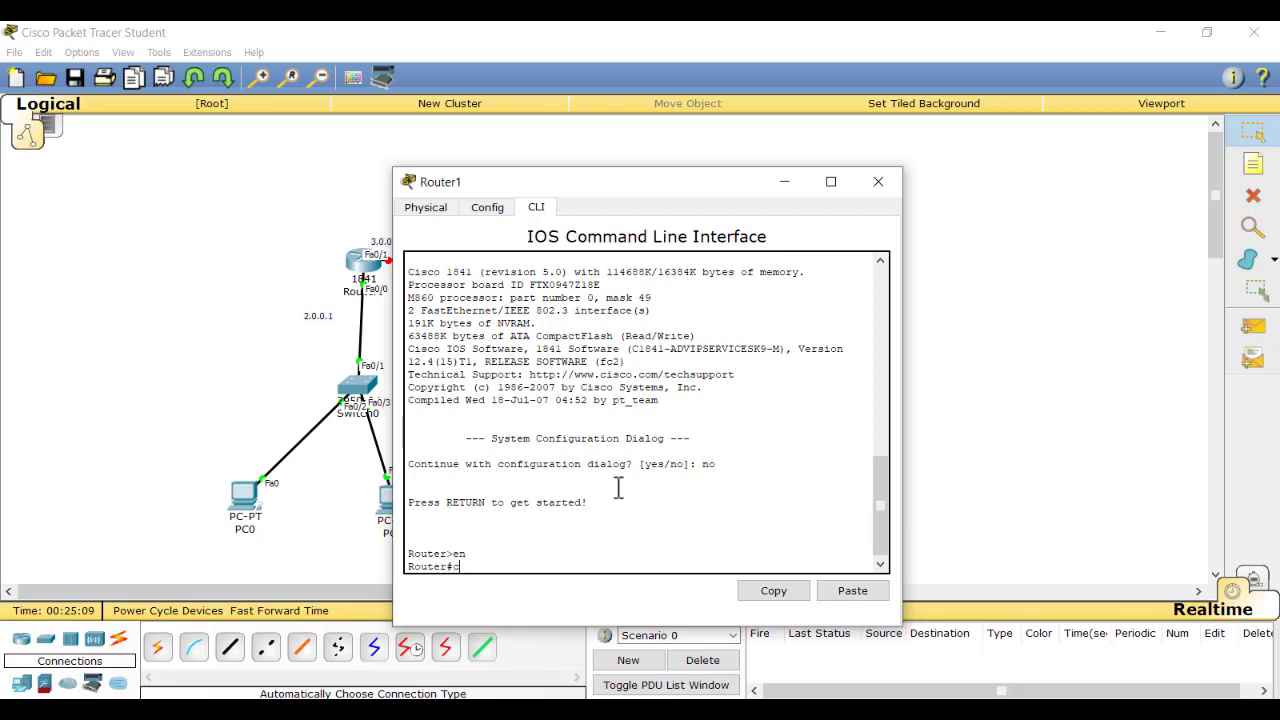
type("onf t")
key("Return")
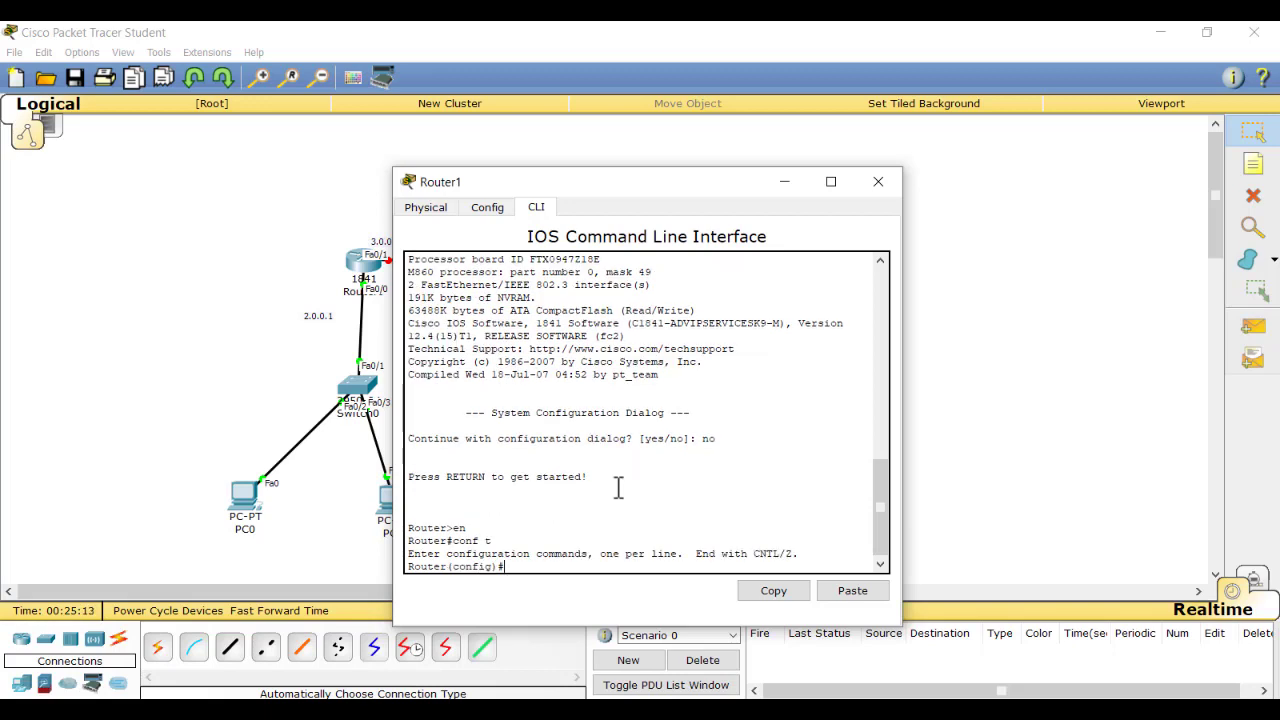
- Assign 3.0.0.2 with mask 255.0.0.0 to Router1's interface fa0/0, enable it and return to global configuration
left_click_drag(690, 188, 322, 183)
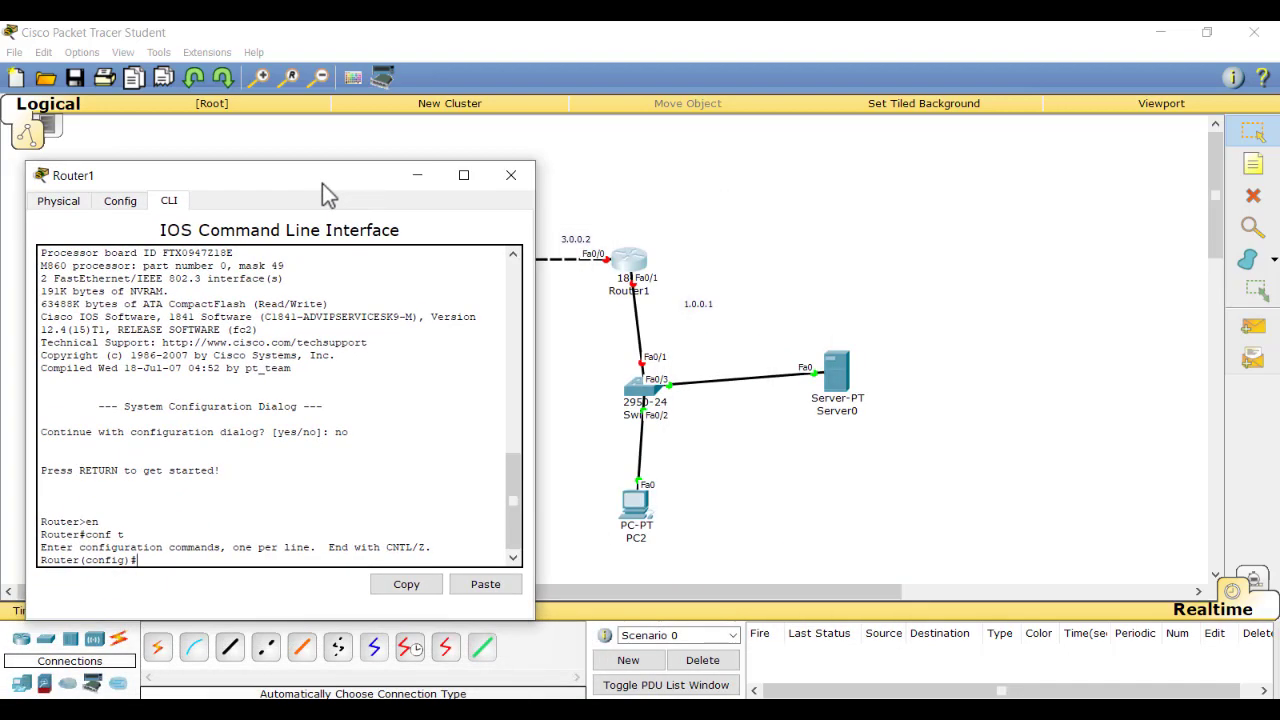
type("int fa0/0")
key("Return")
type("ip ")
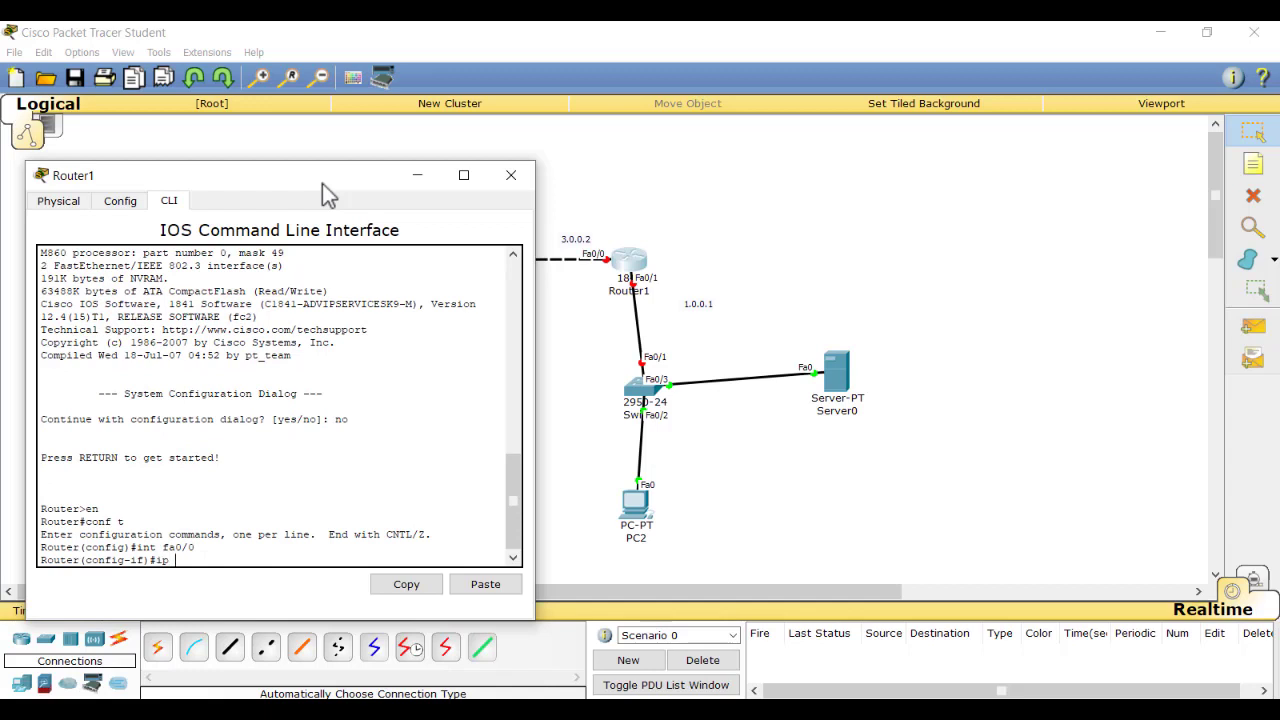
type("add 3.0.0.2 255.0.0.0")
key("Return")
type("no ")
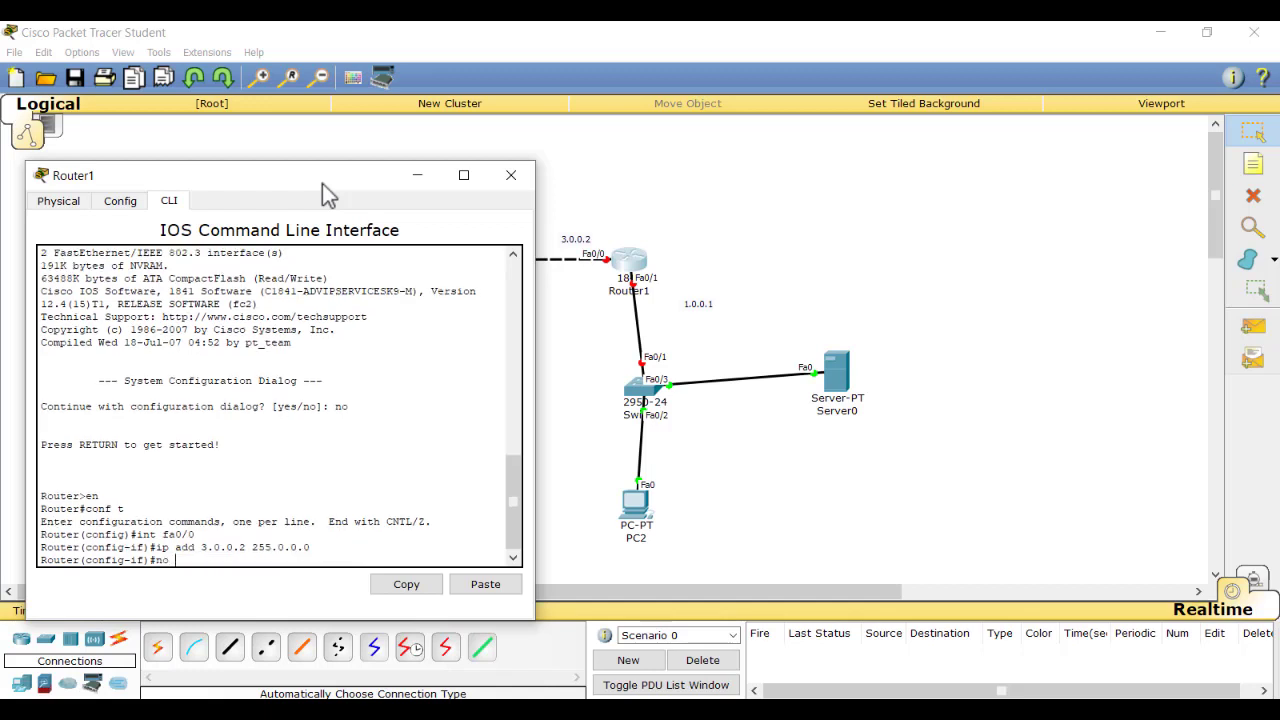
type("shut")
key("Return")
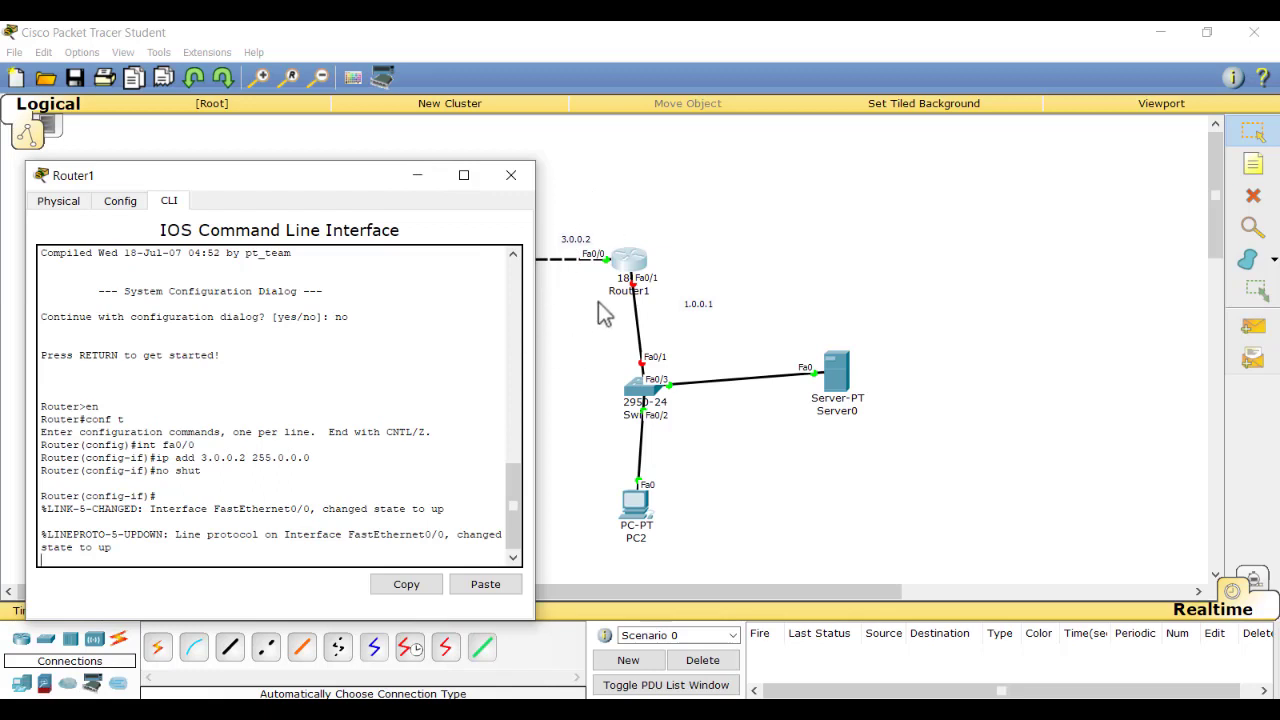
key("Return")
type("exit")
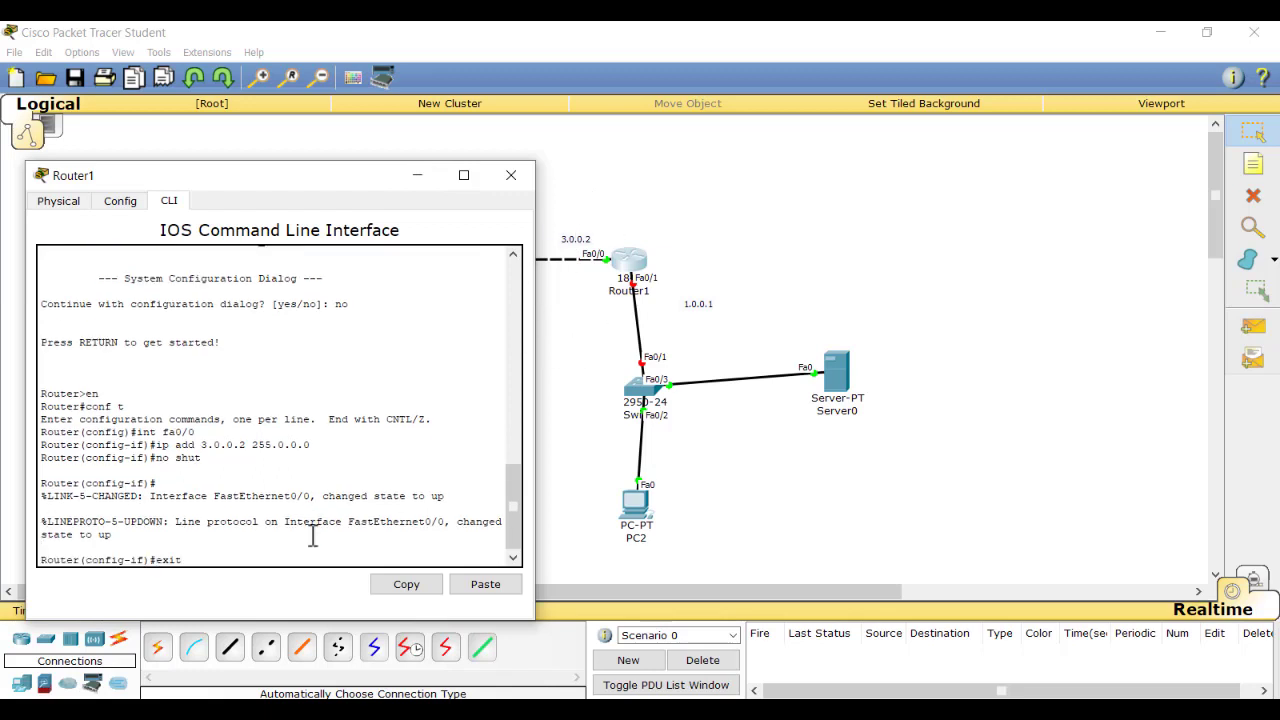
key("Return")
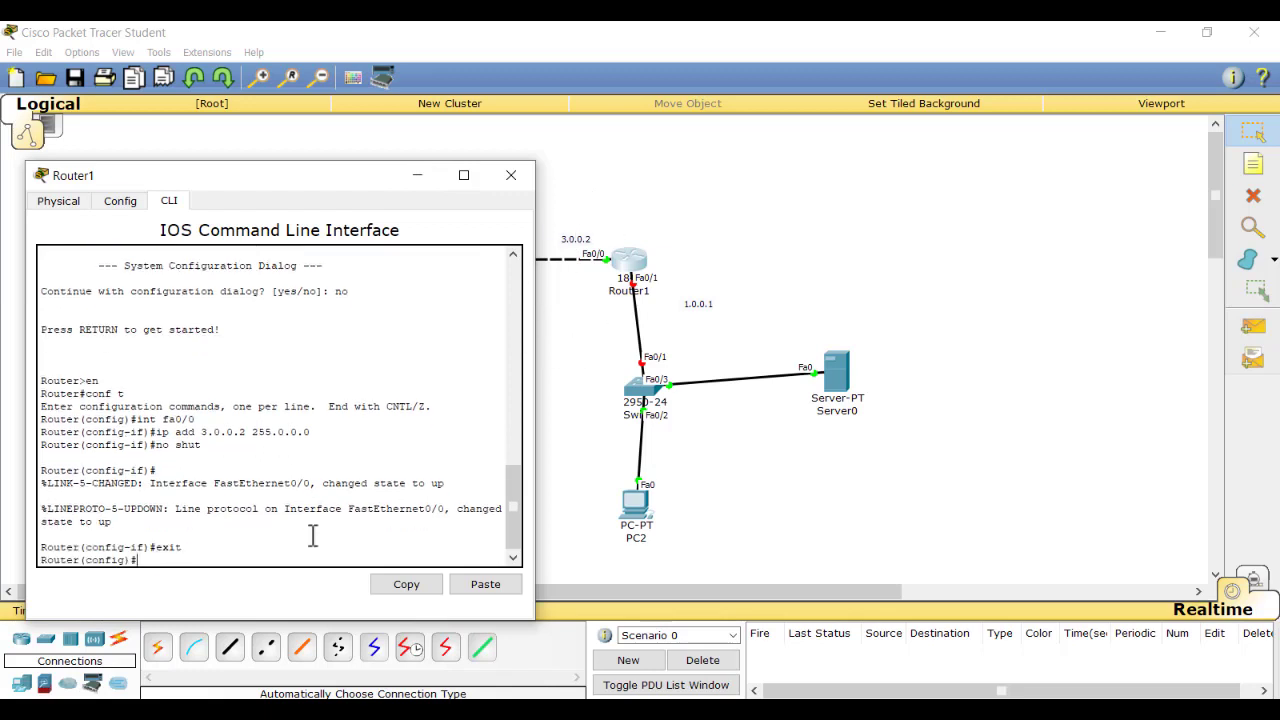
- Assign 1.0.0.1 with mask 255.0.0.0 to Router1's interface fa0/1
type("int fa0/")
key("Return")
key("Up")
type("1")
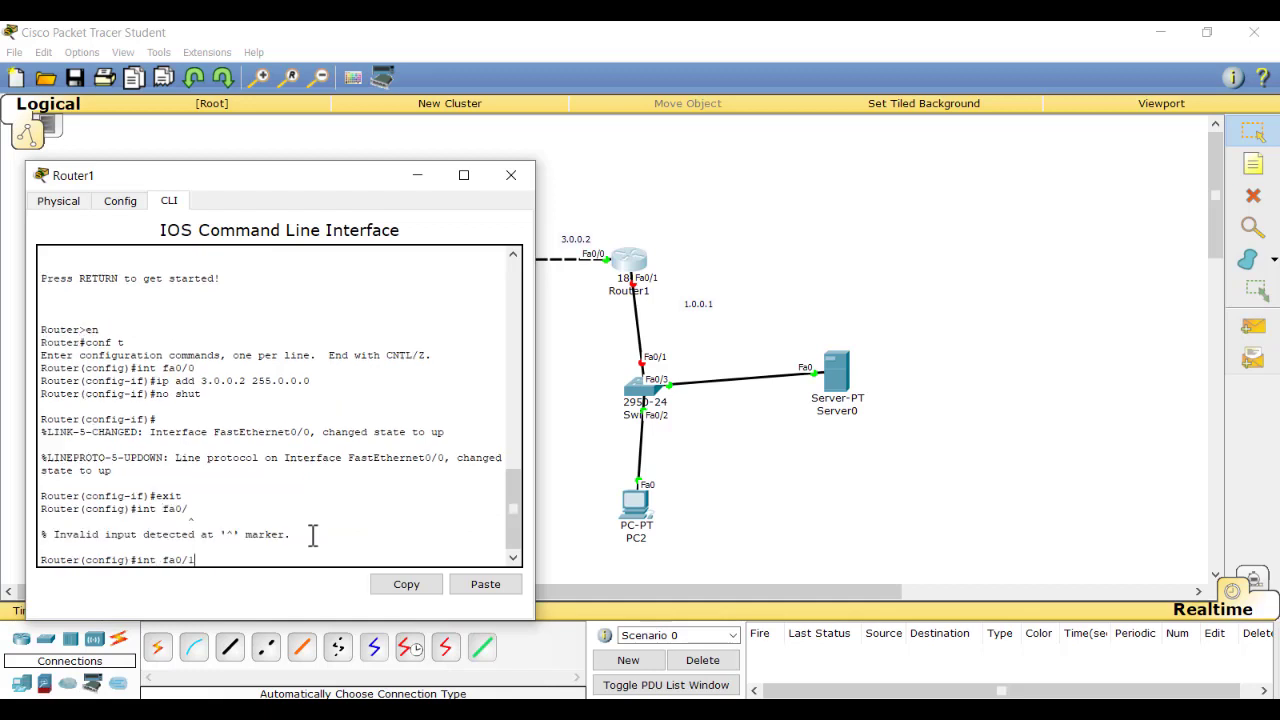
key("Return")
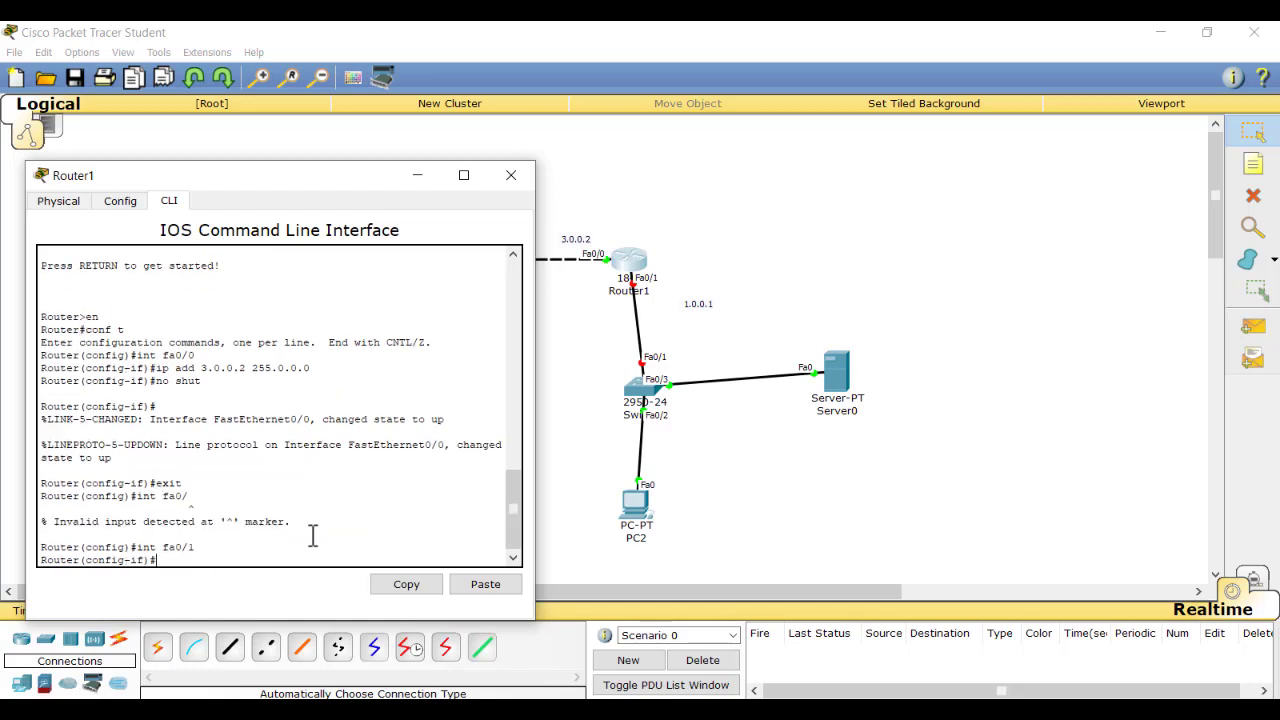
type("ip add 2")
key("BackSpace")
type("1.0.0.1 255.0.0.0")
key("Return")
- Enable Router1's interface fa0/1 and return to global configuration mode
type("no shut")
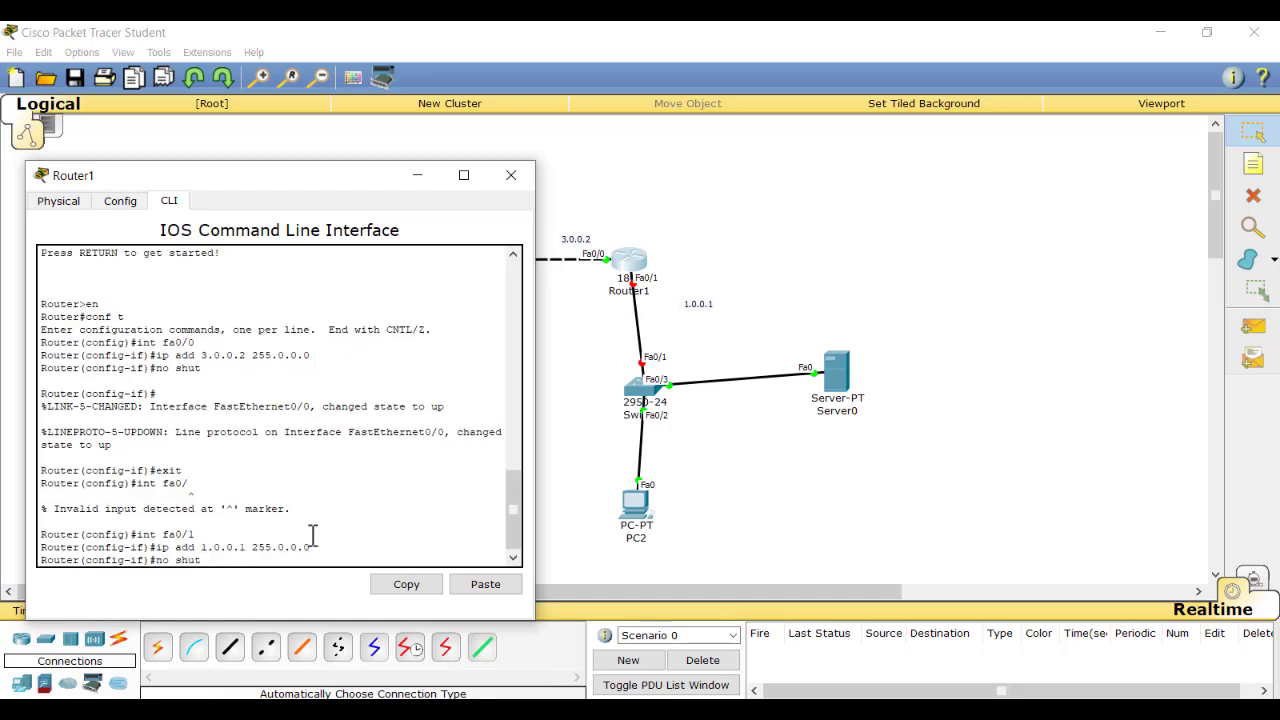
key("Return")
key("Return")
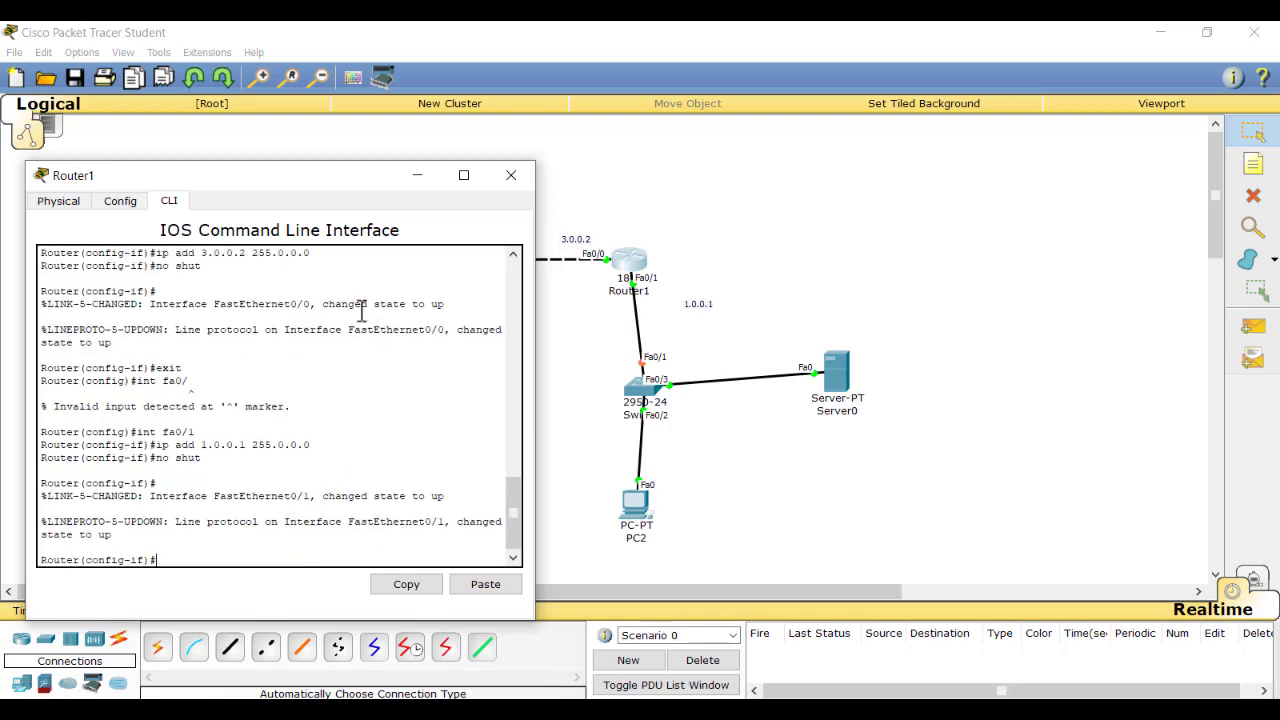
left_click_drag(357, 178, 384, 116)
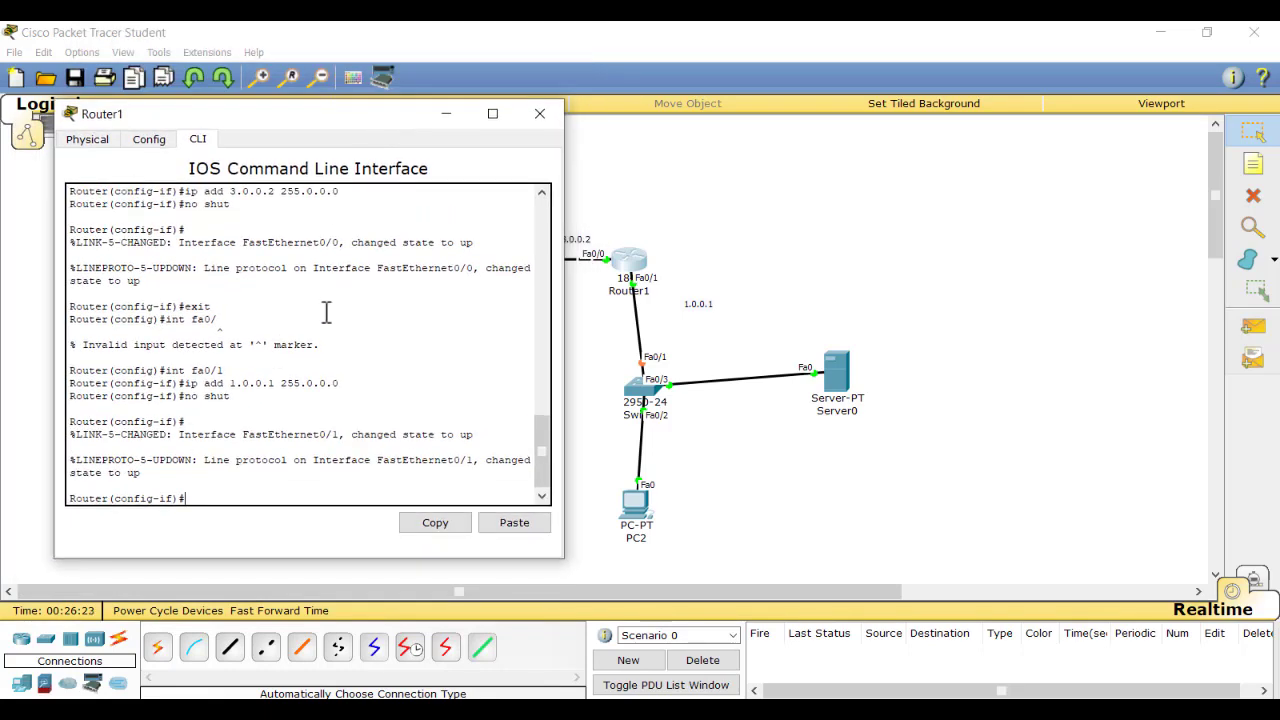
type("exit")
key("Return")
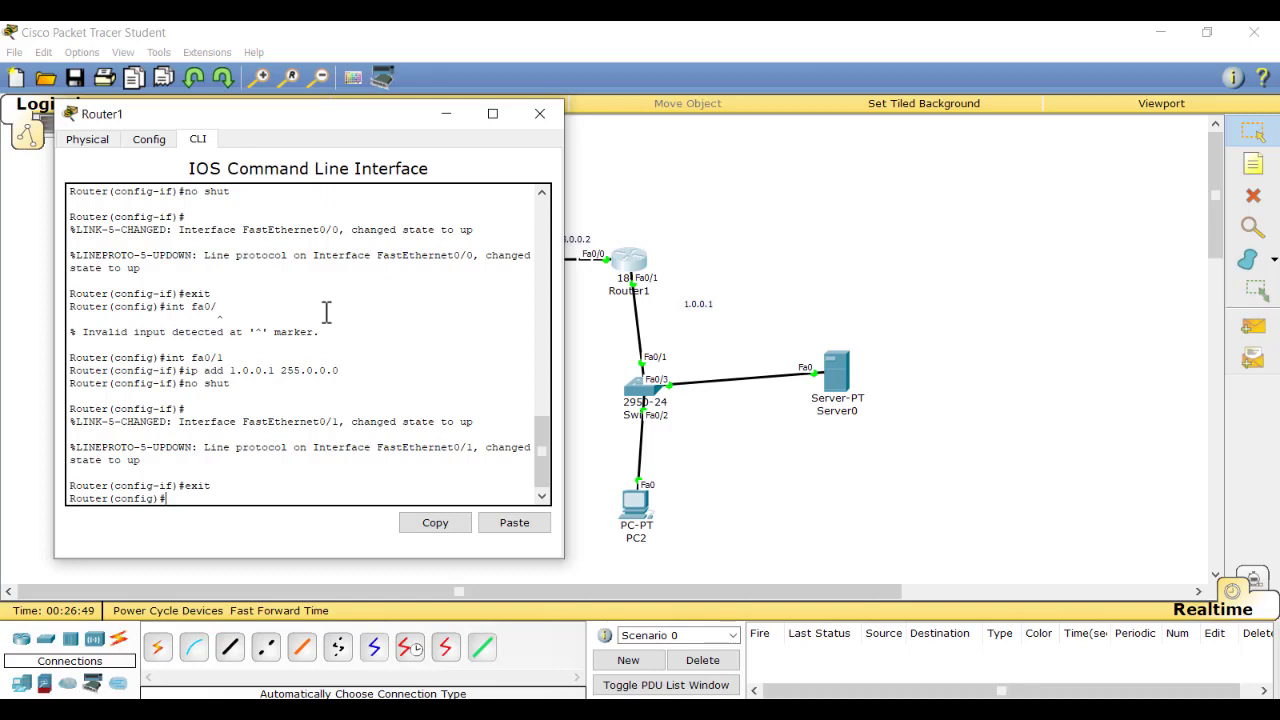
- Start RIP routing on Router1 and set it to version 2
type("router rip")
key("Return")
type("version 2")
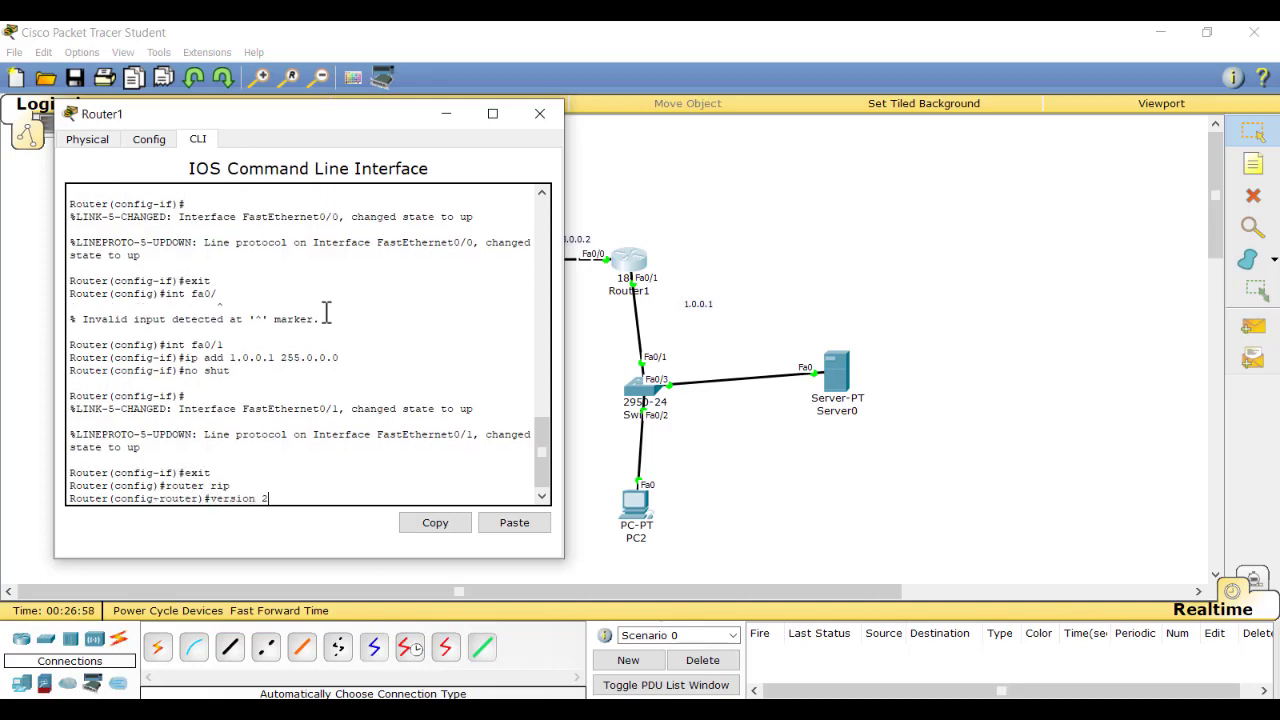
key("Return")
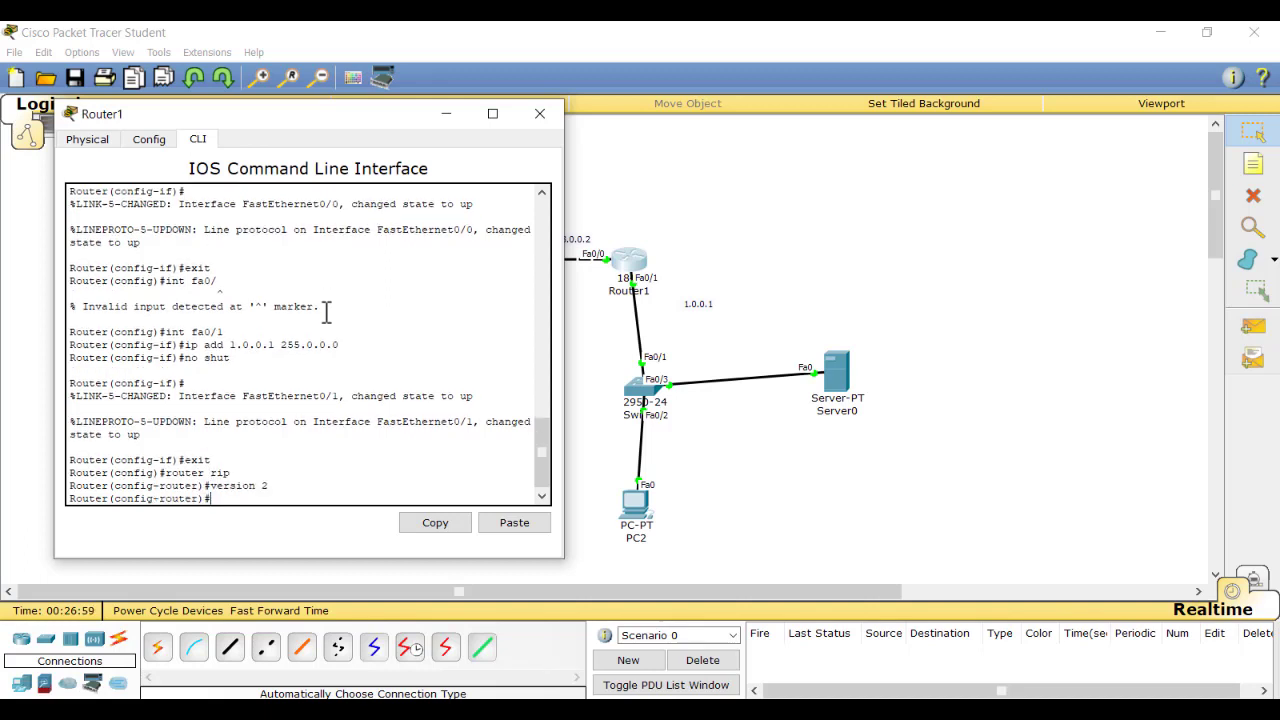
- Add networks 1.0.0.0 and 3.0.0.0 to Router1's RIP configuration and return to global configuration
type("net 1.0.0.0")
key("Return")
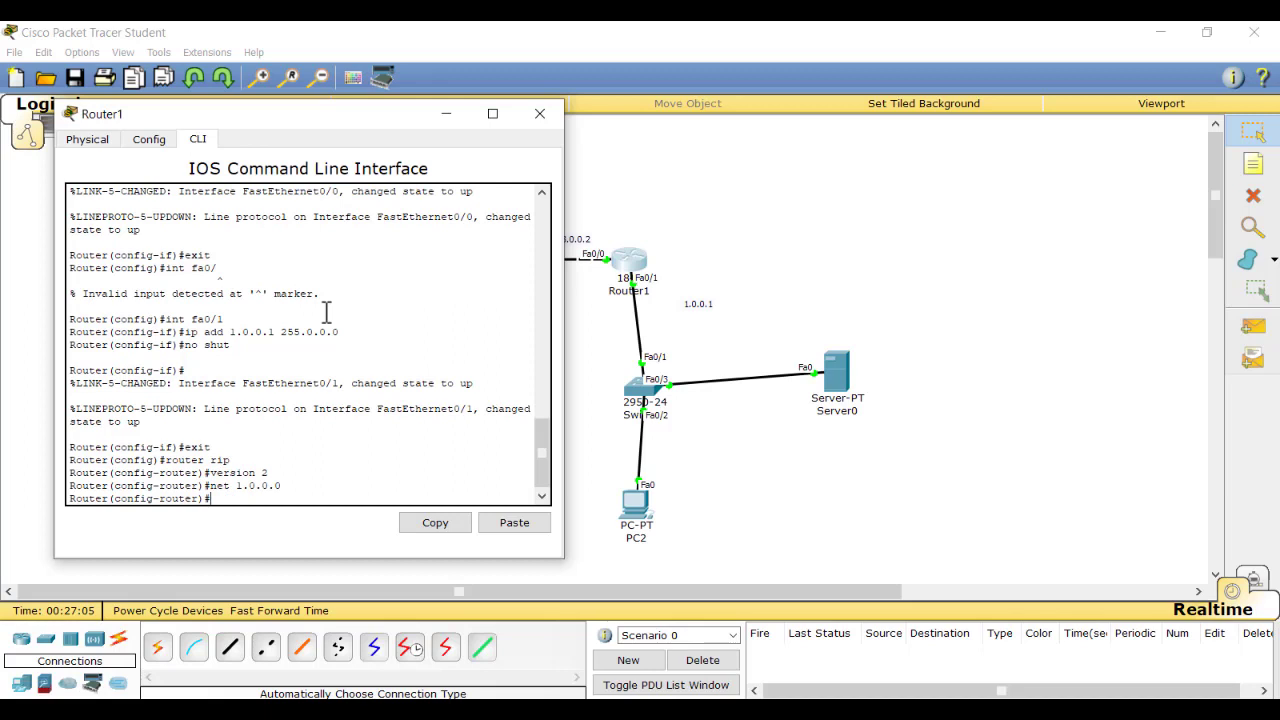
key("Up")
key("BackSpace")
type("3.0.0.0")
key("Return")
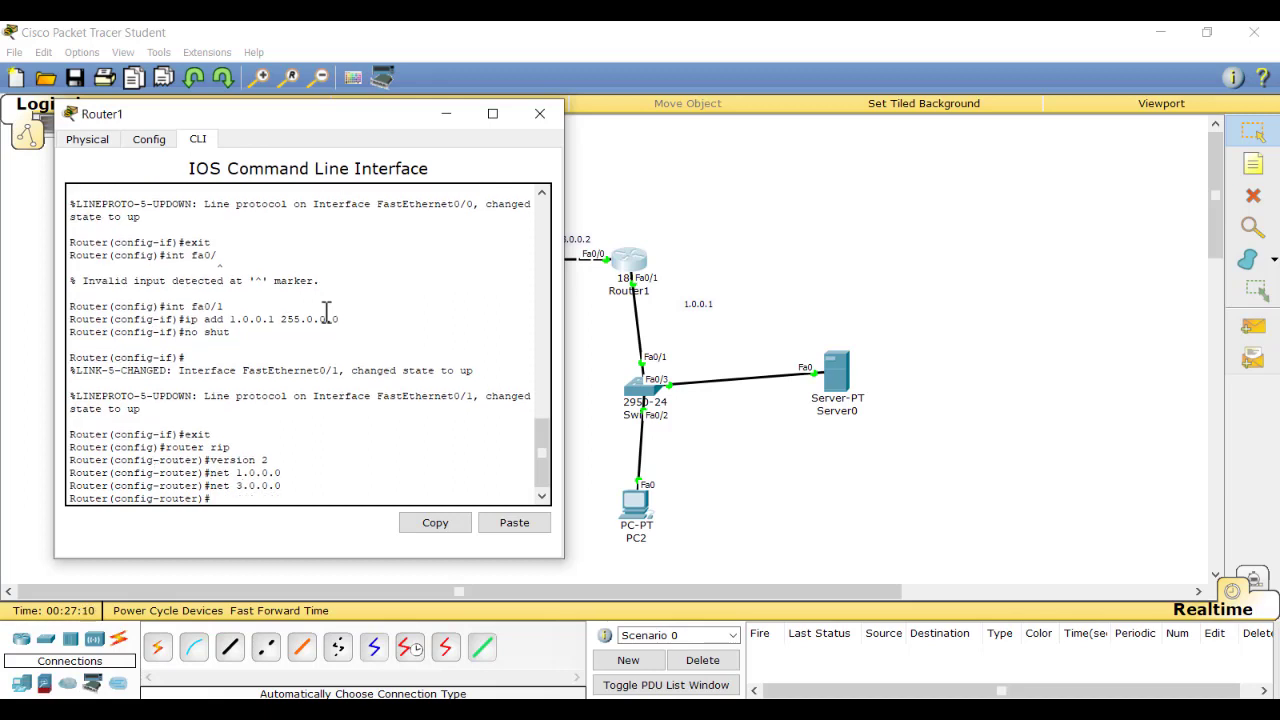
type("exit")
key("Return")
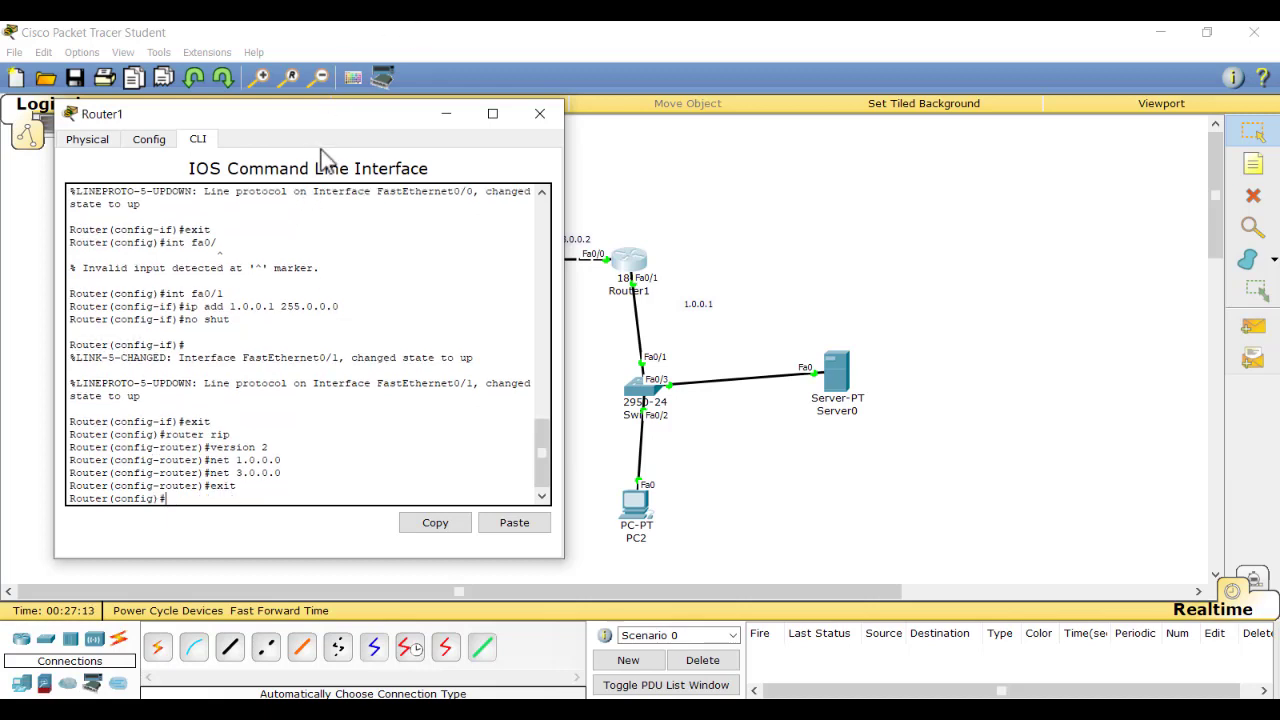
- Return Router1 to privileged mode and save its configuration with the write command
key("Return")
type("write")
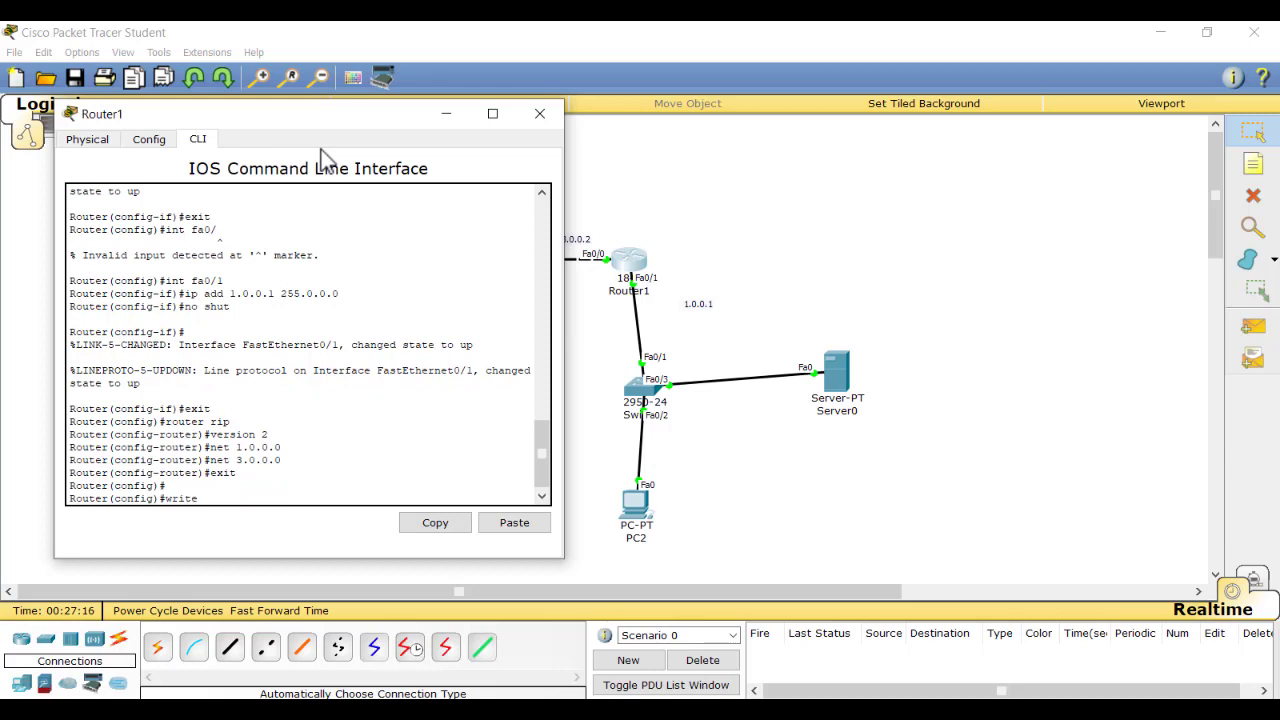
key("Return")
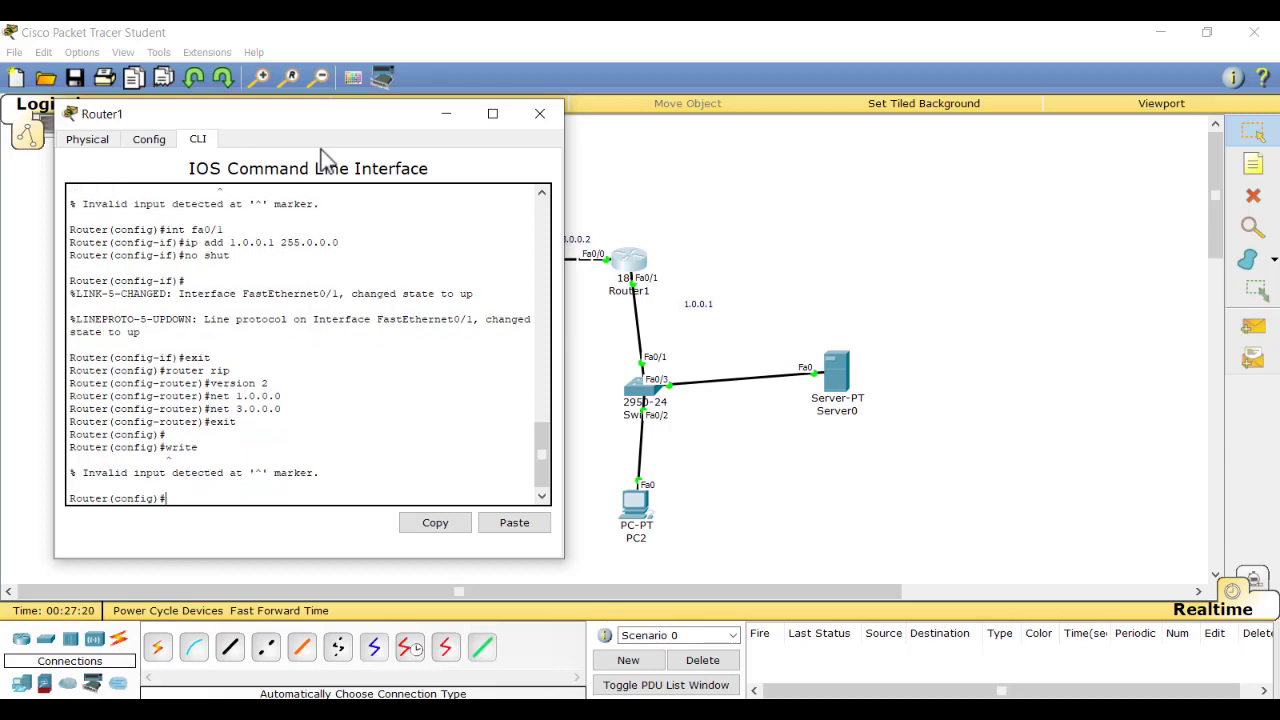
type("exit")
key("Return")
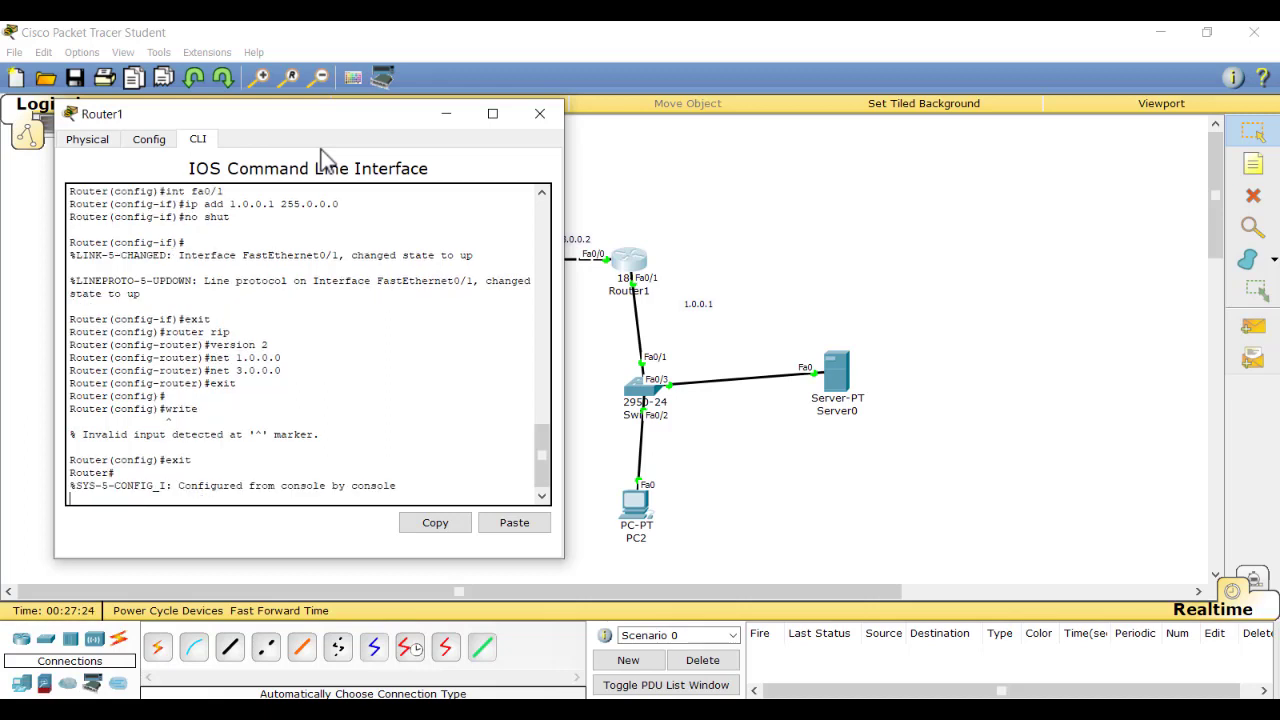
key("Return")
type("write")
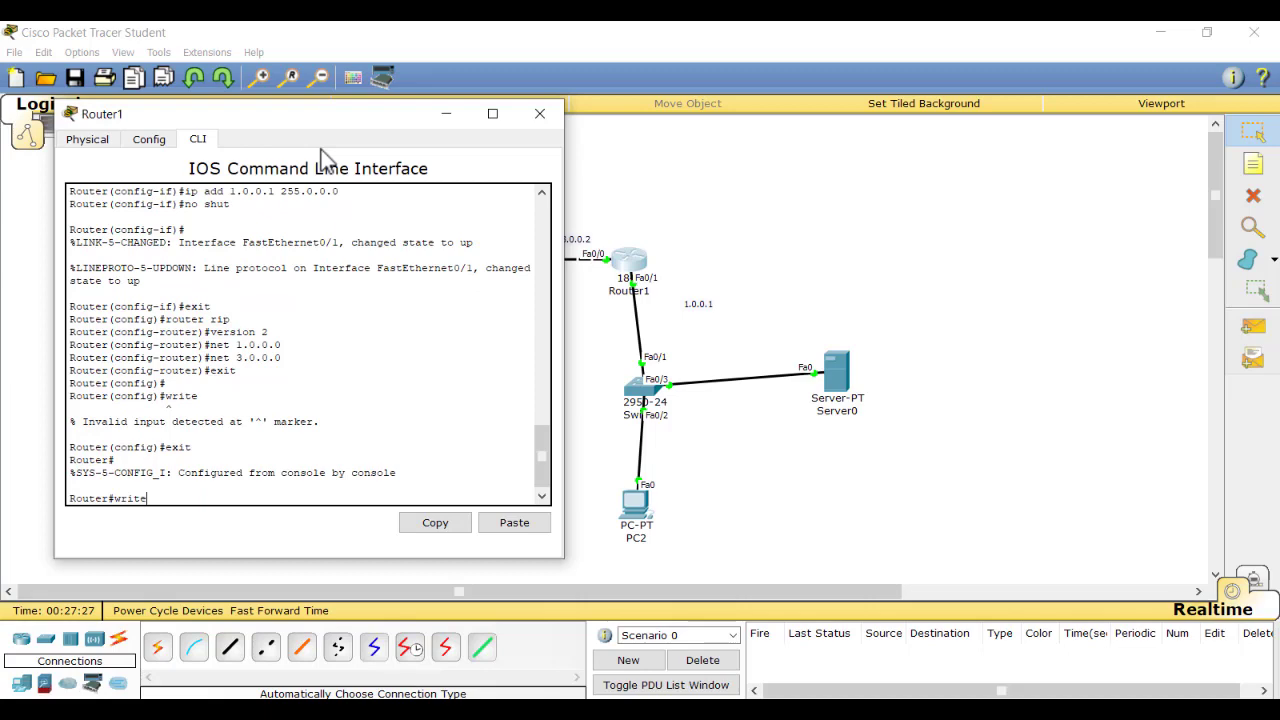
key("Return")
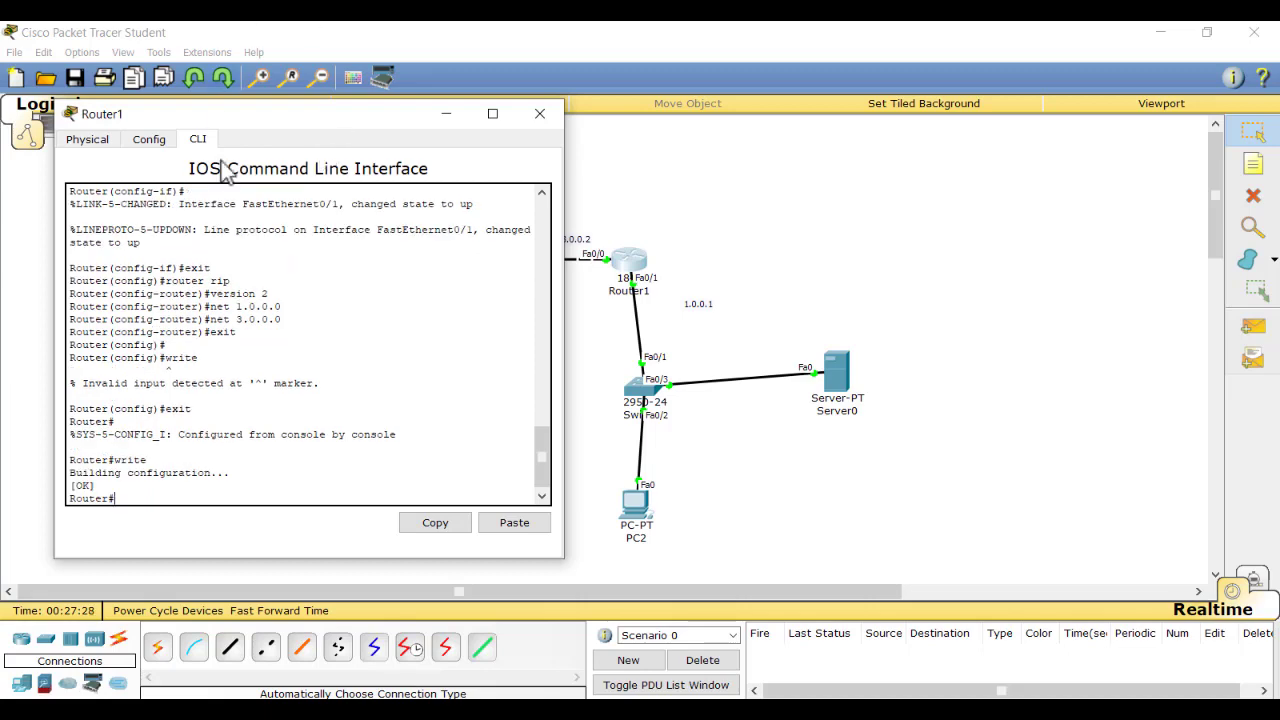
- Bring up Router0's command line, start RIP routing and set it to version 2
left_click_drag(262, 128, 908, 116)
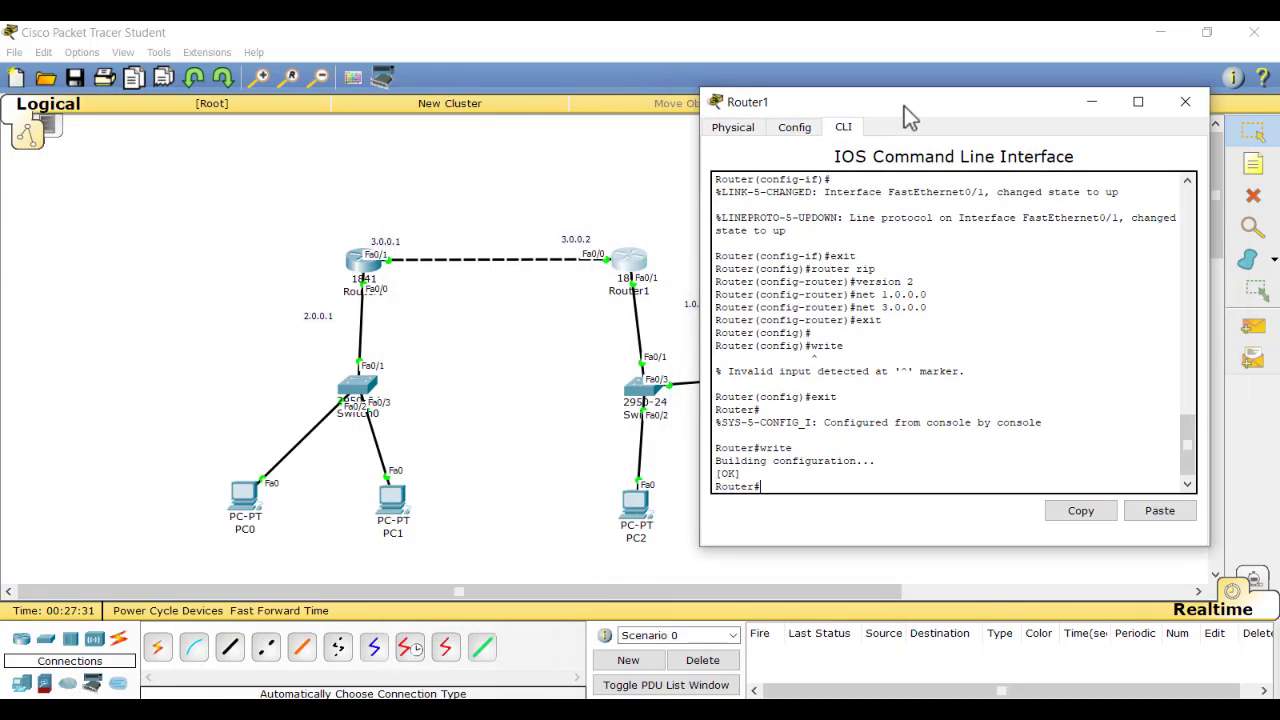
left_click(378, 276)
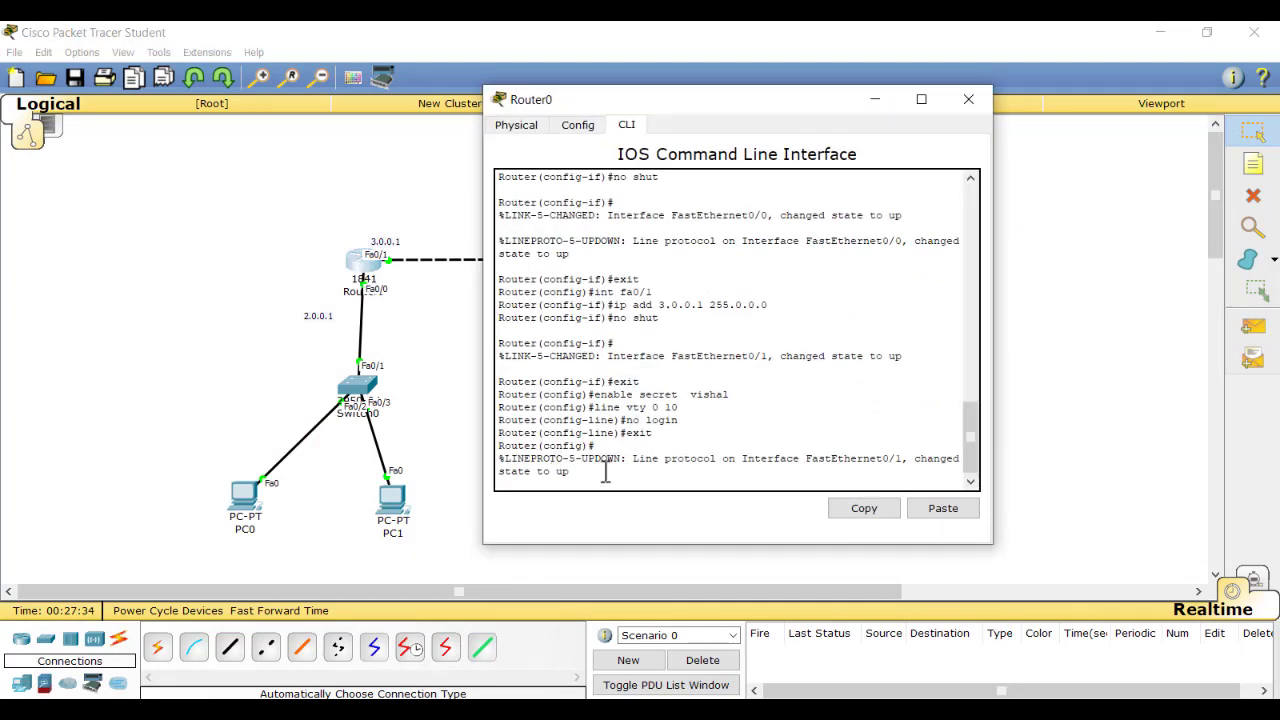
key("Return")
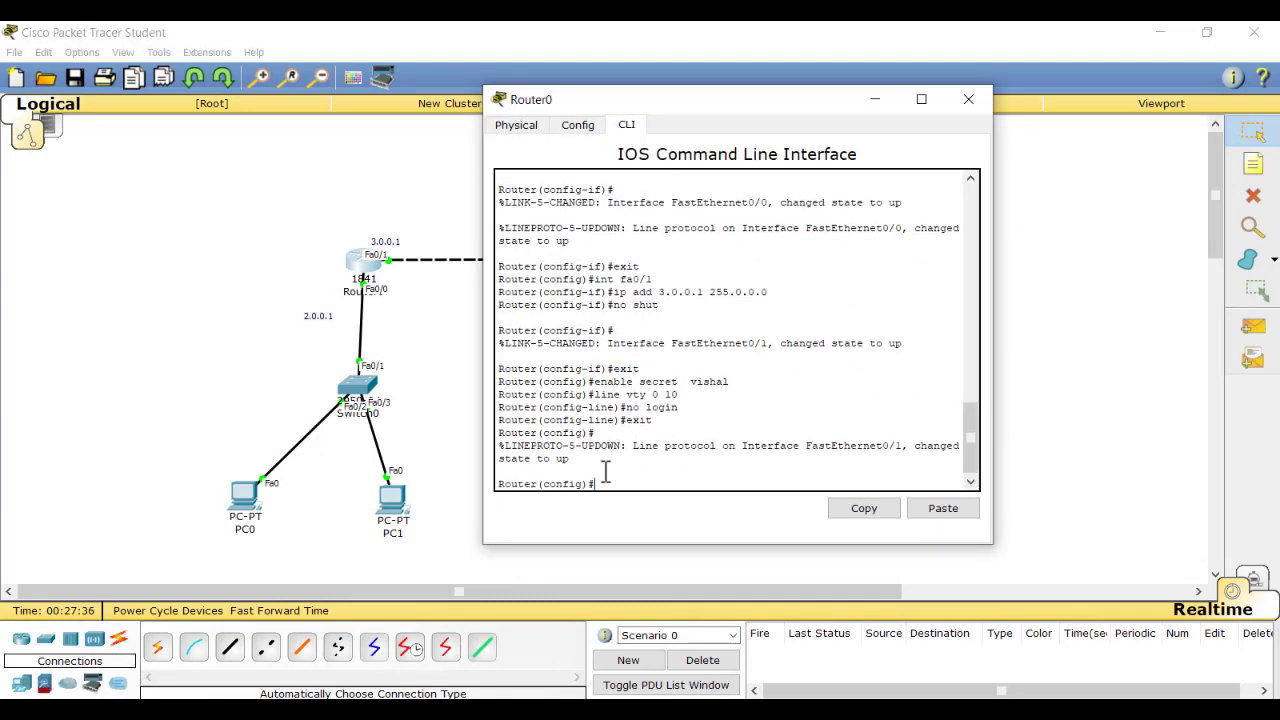
type("router rip")
key("Return")
type("vers")
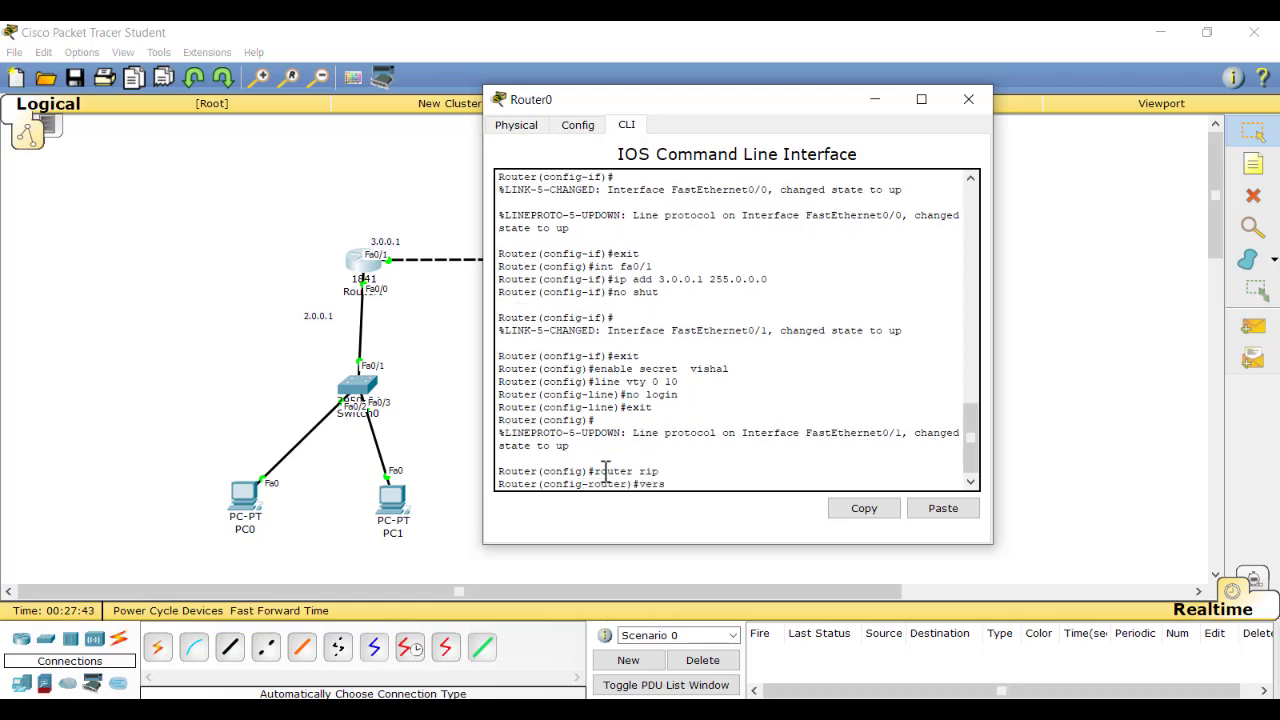
type("ion 2")
key("Return")
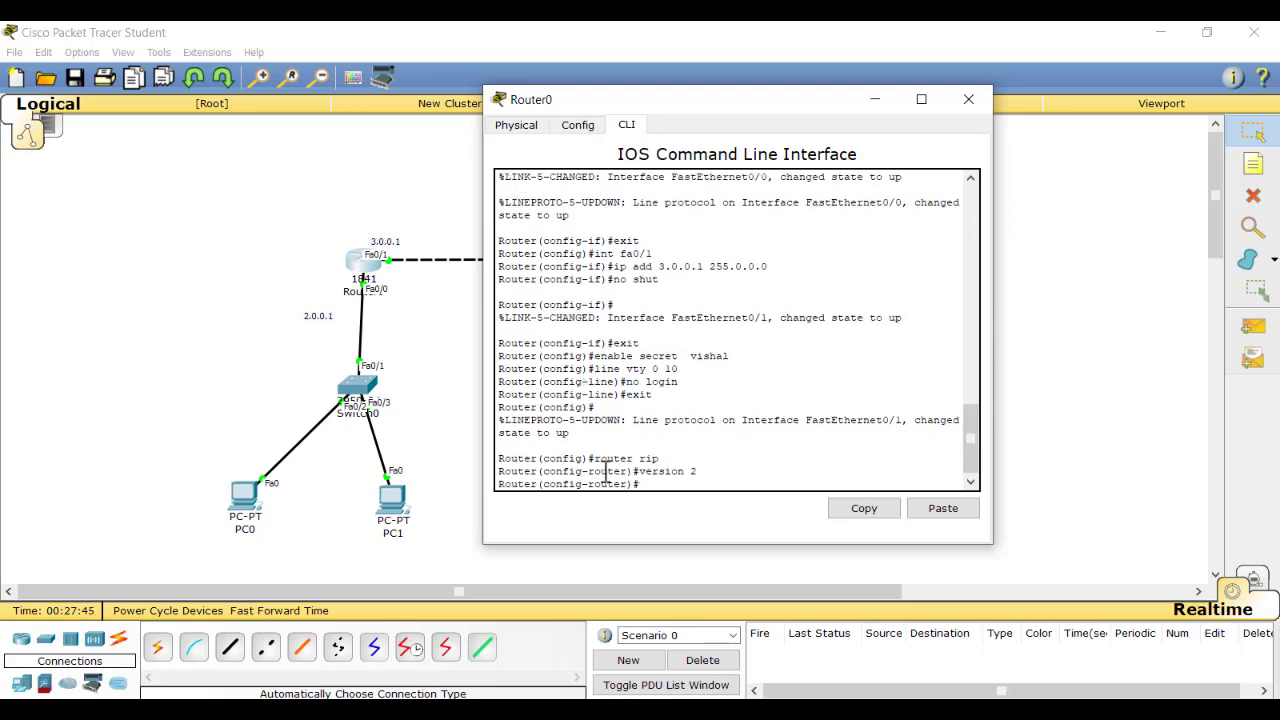
- Add networks 2.0.0.0 and 3.0.0.0 to Router0's RIP configuration and return to global configuration
type("net 2.0.0.0")
key("Return")
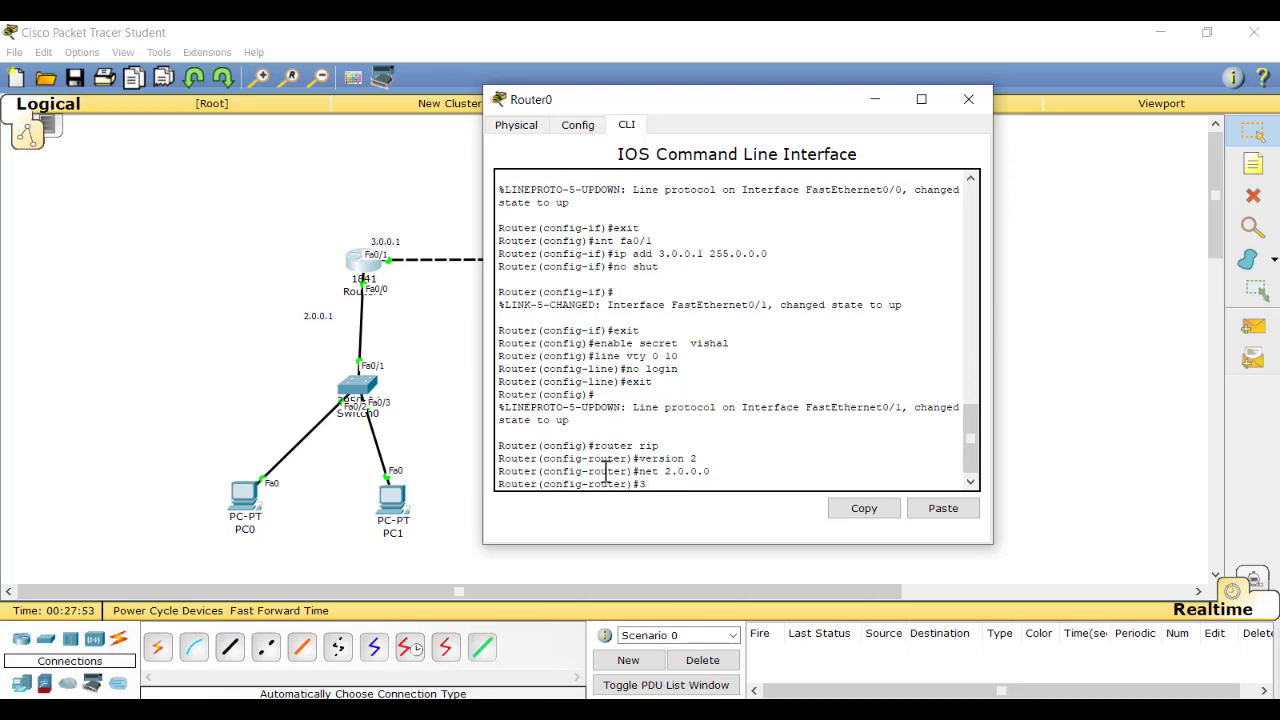
key("Up")
key("BackSpace")
key("BackSpace")
key("BackSpace")
key("BackSpace")
key("BackSpace")
key("BackSpace")
key("BackSpace")
type("3.0.0.0")
key("Return")
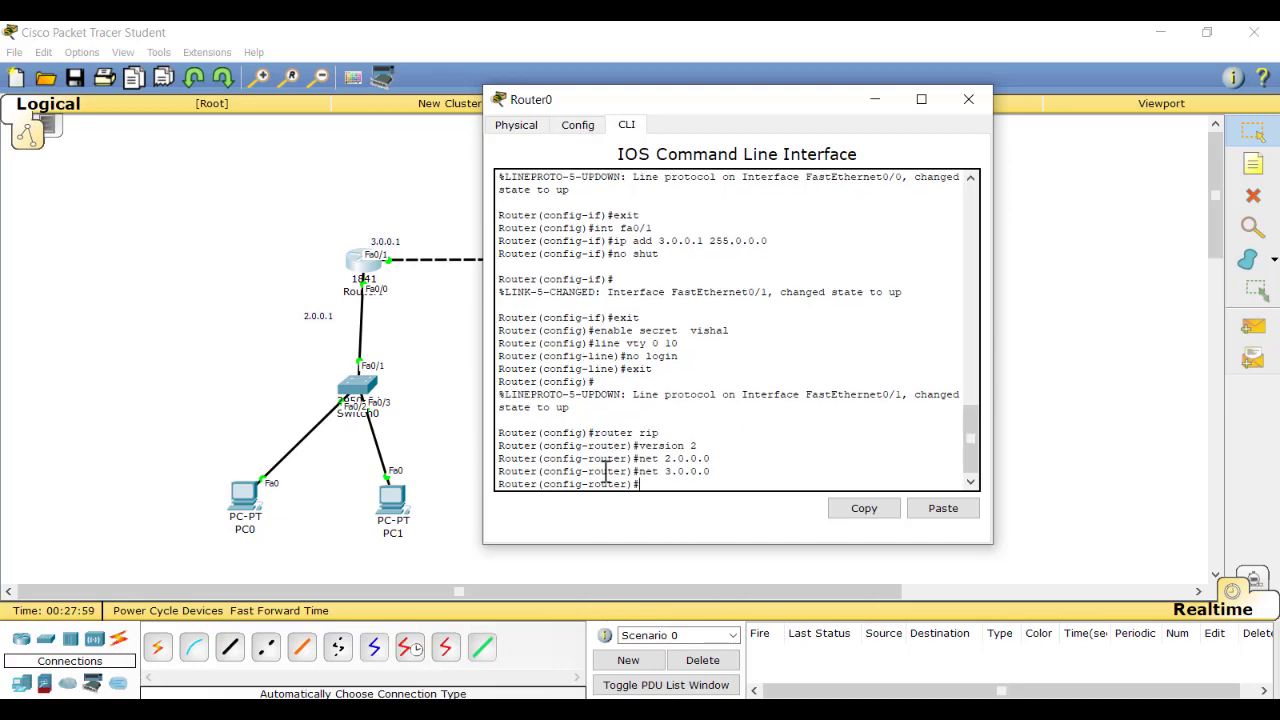
type("exit")
key("Return")
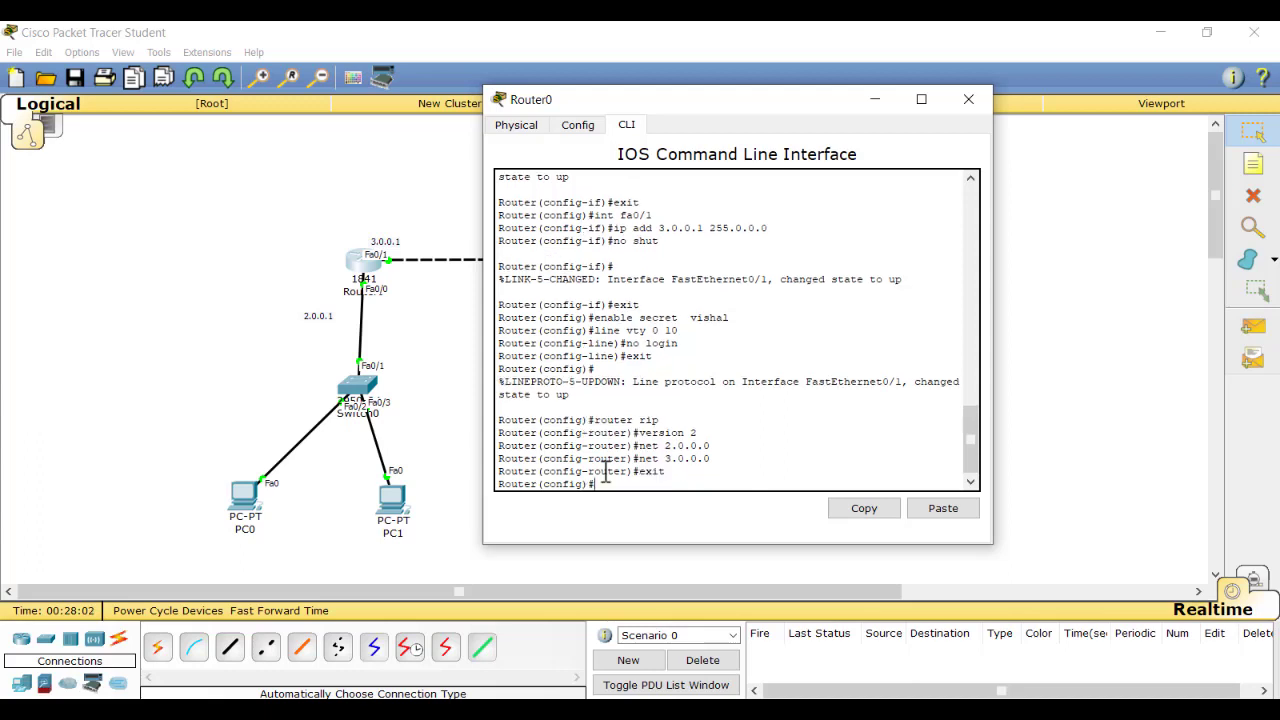
- Return Router0 to privileged mode and examine its IP routing table for RIP routes
type("exit")
key("Return")
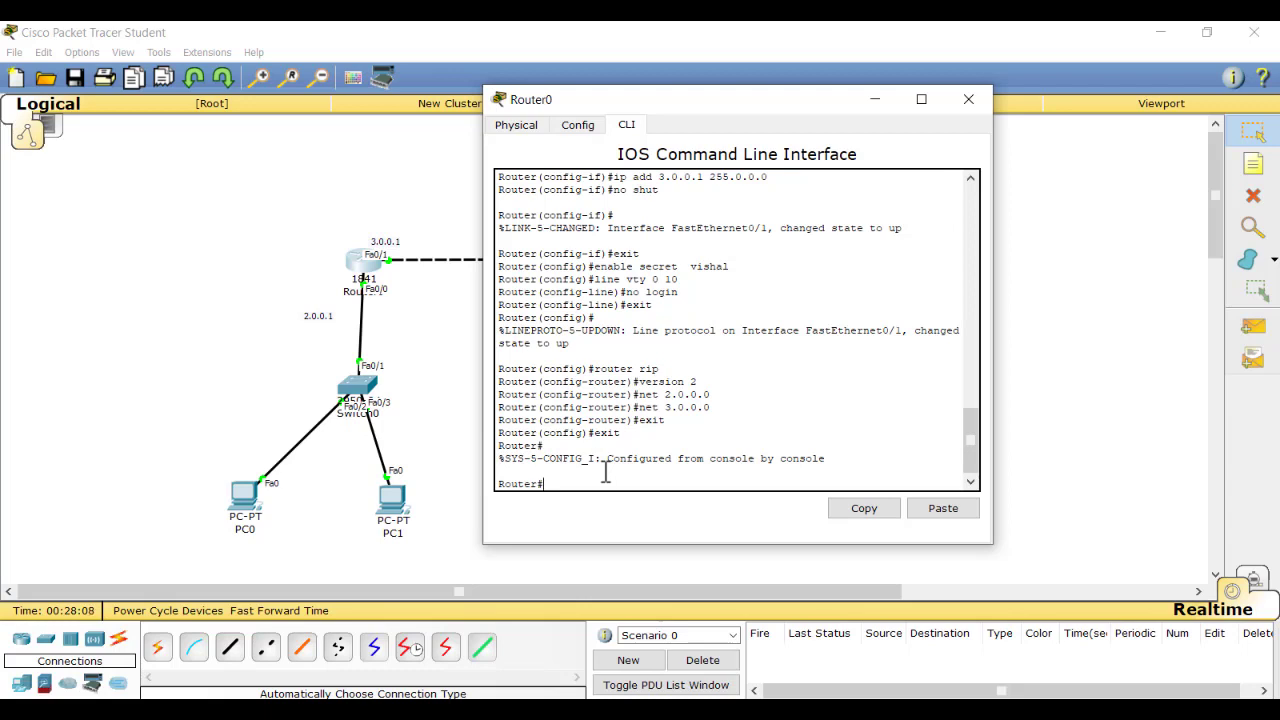
type("show ip route")
key("Return")
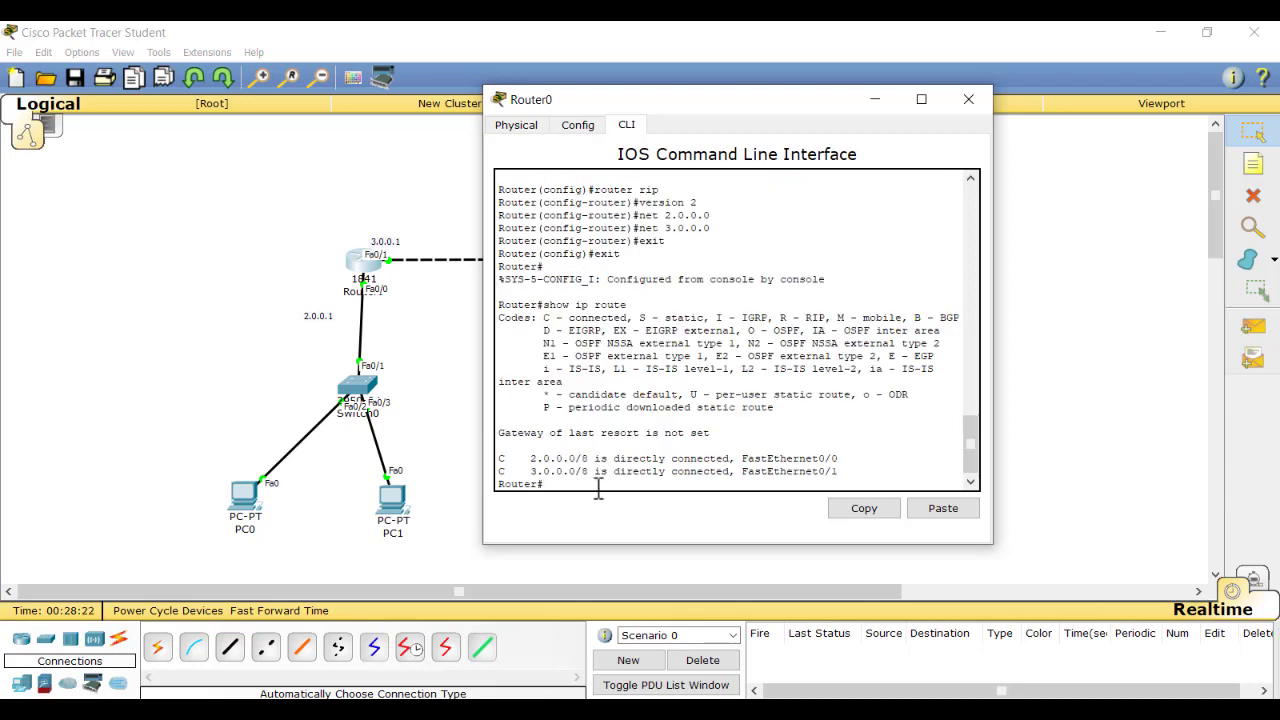
key("Up")
key("Return")
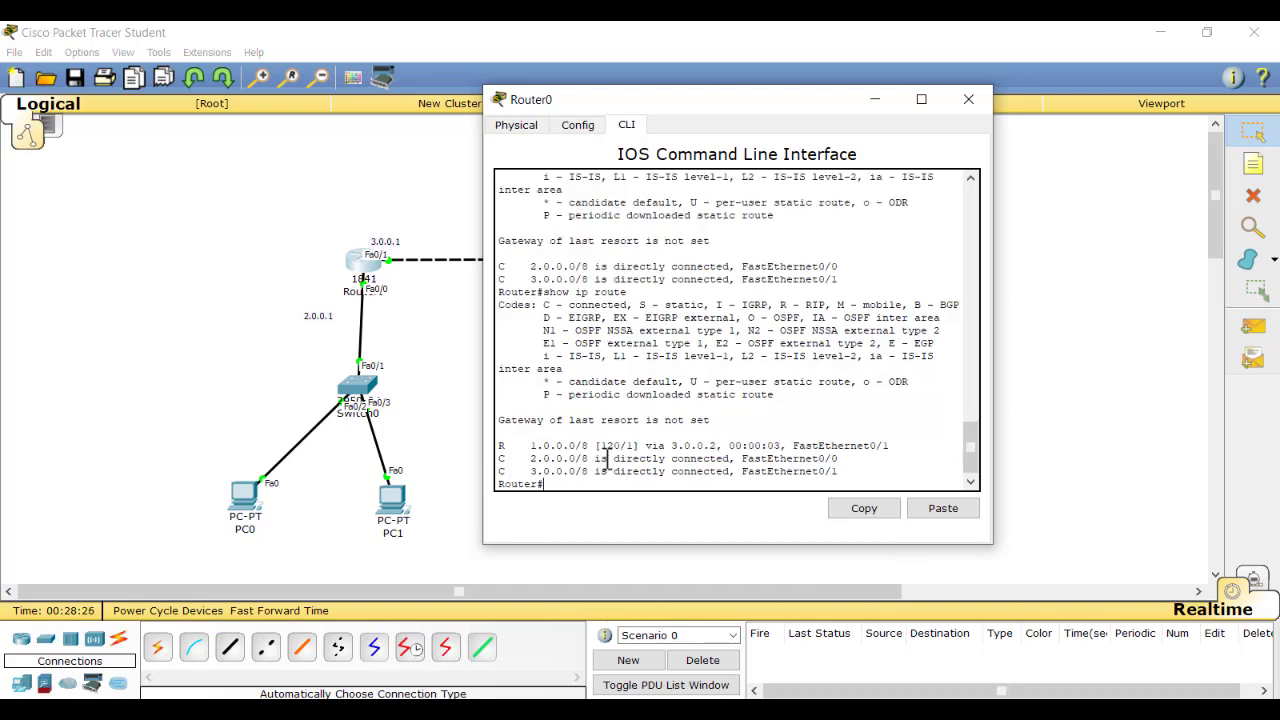
left_click_drag(498, 446, 514, 446)
left_click(514, 446)
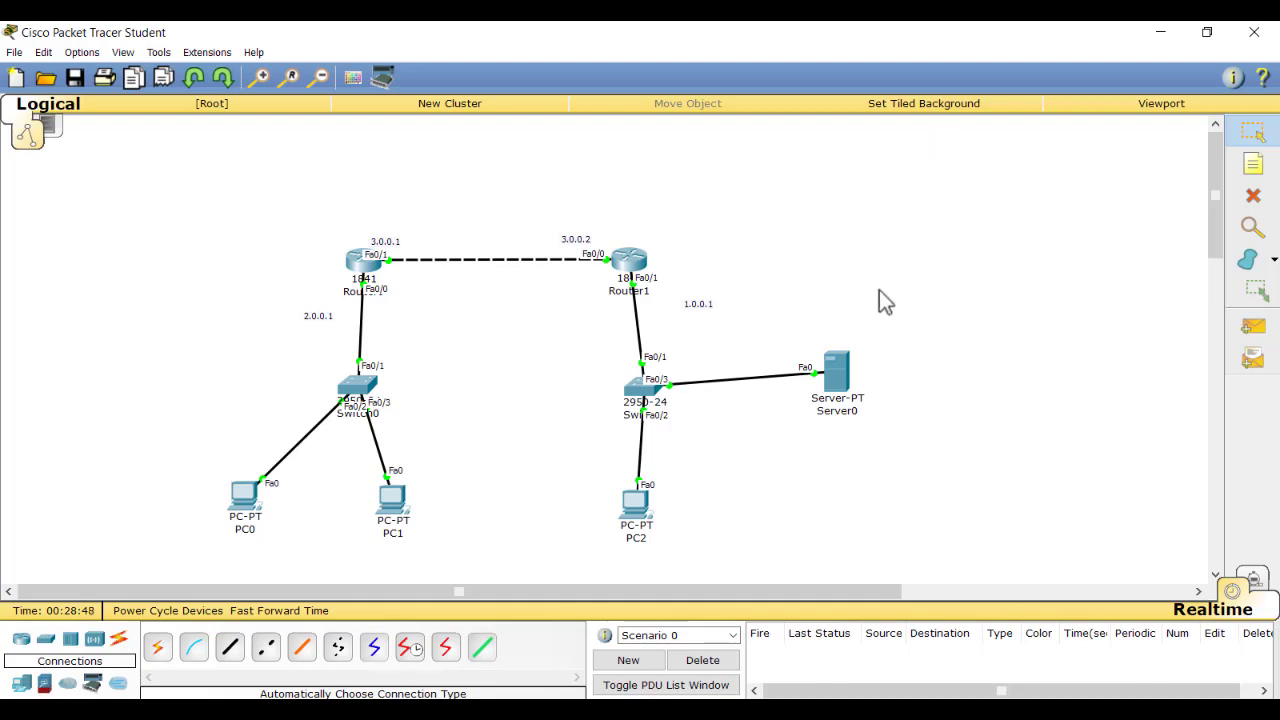
- Set Server0's static IP address to 1.0.0.2, subnet mask to 255.0.0.0 and default gateway to 1.0.0.1
left_click(846, 362)
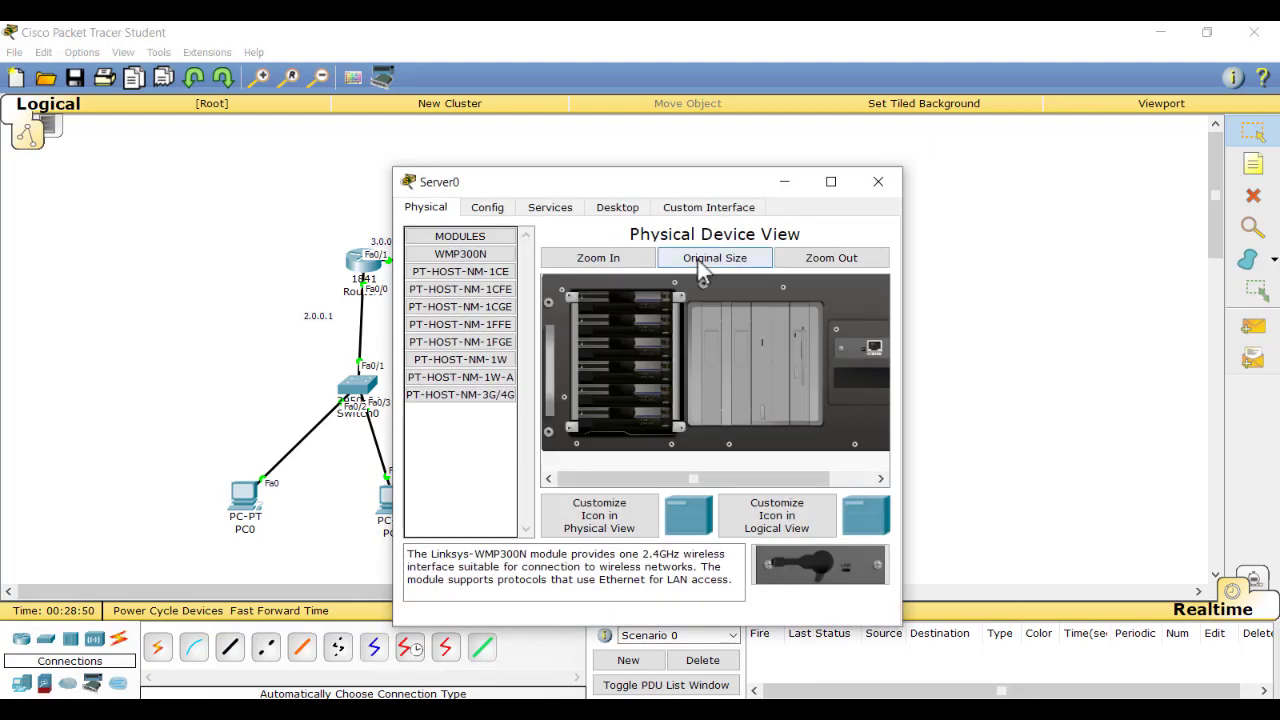
left_click(634, 207)
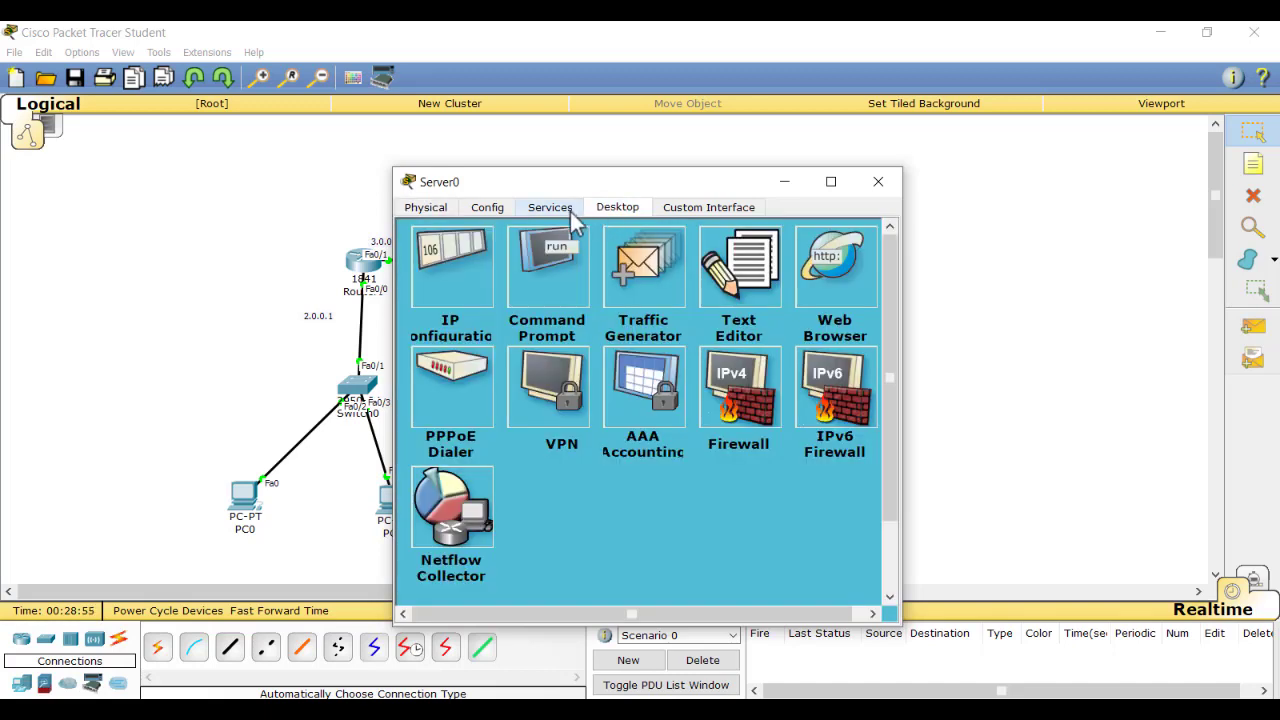
left_click(483, 263)
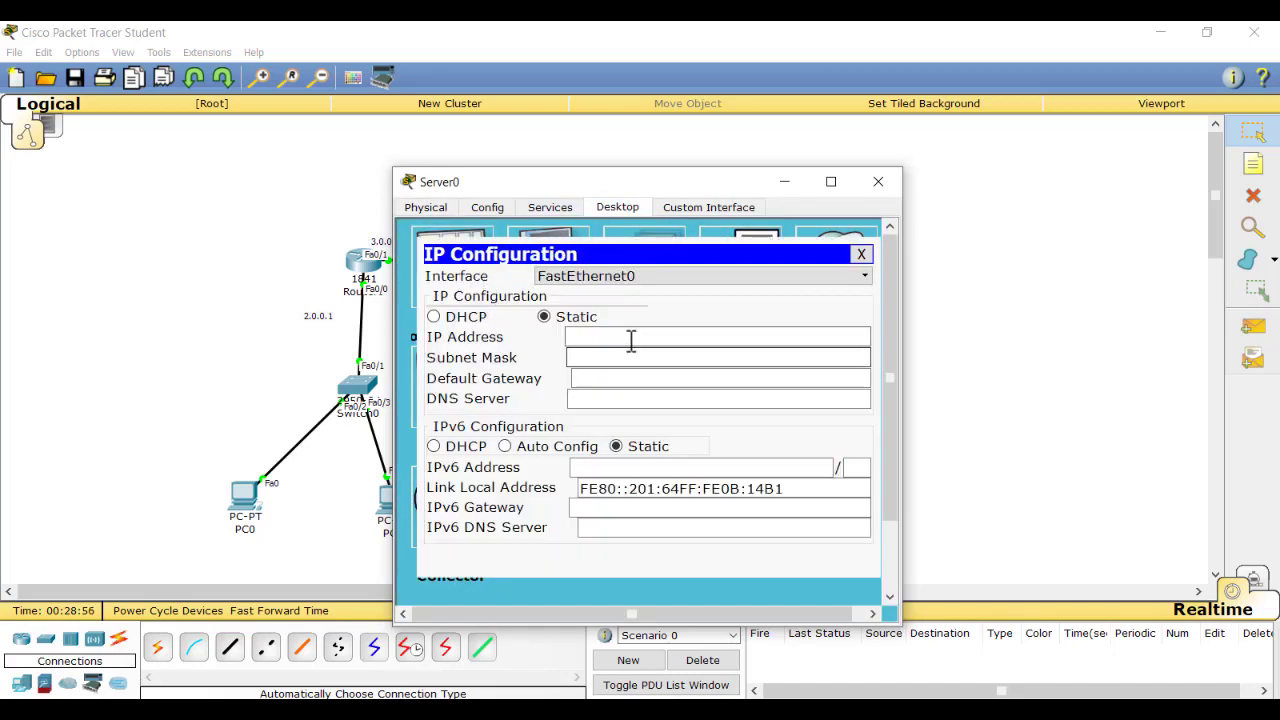
left_click(631, 339)
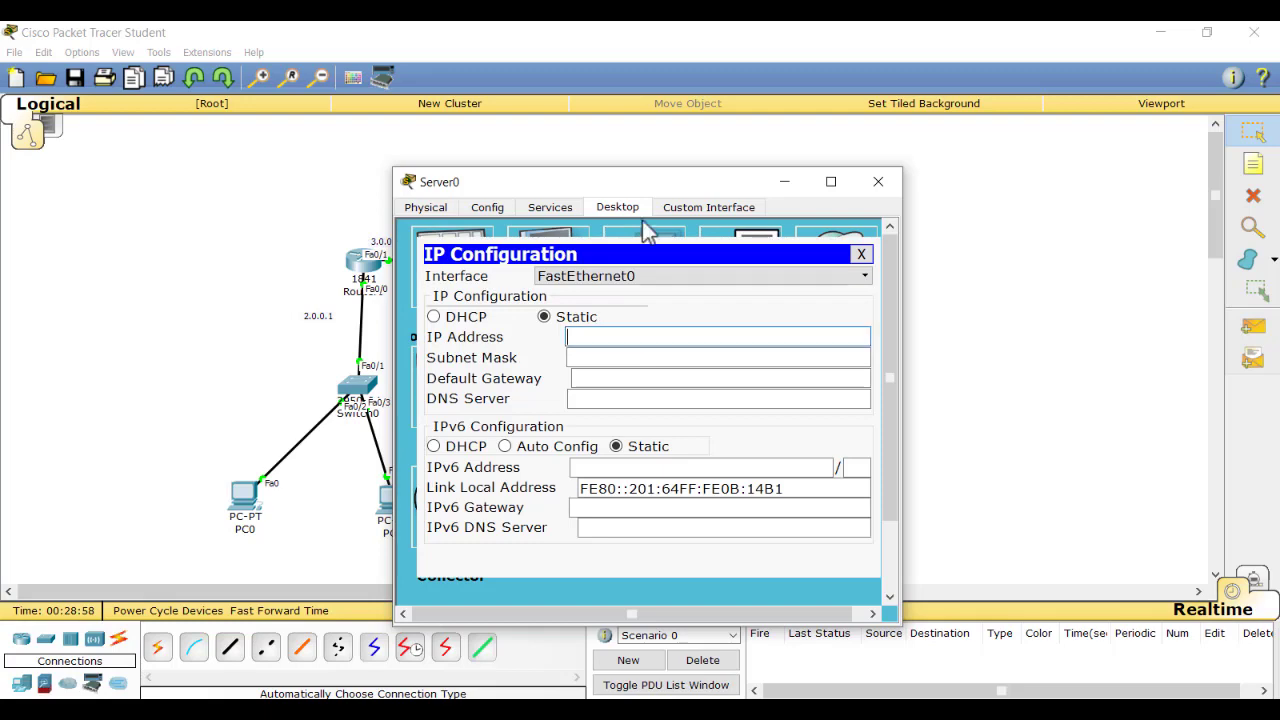
left_click_drag(634, 183, 334, 175)
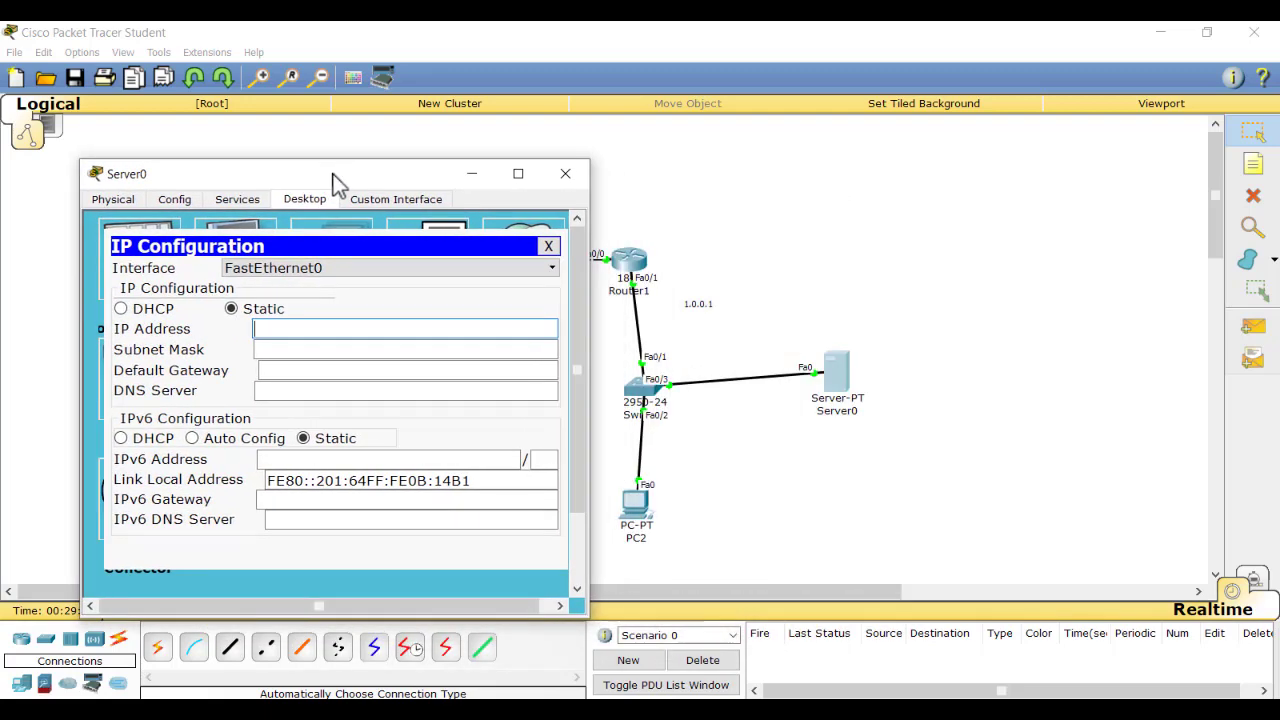
type("1.0.0.2")
key("Tab")
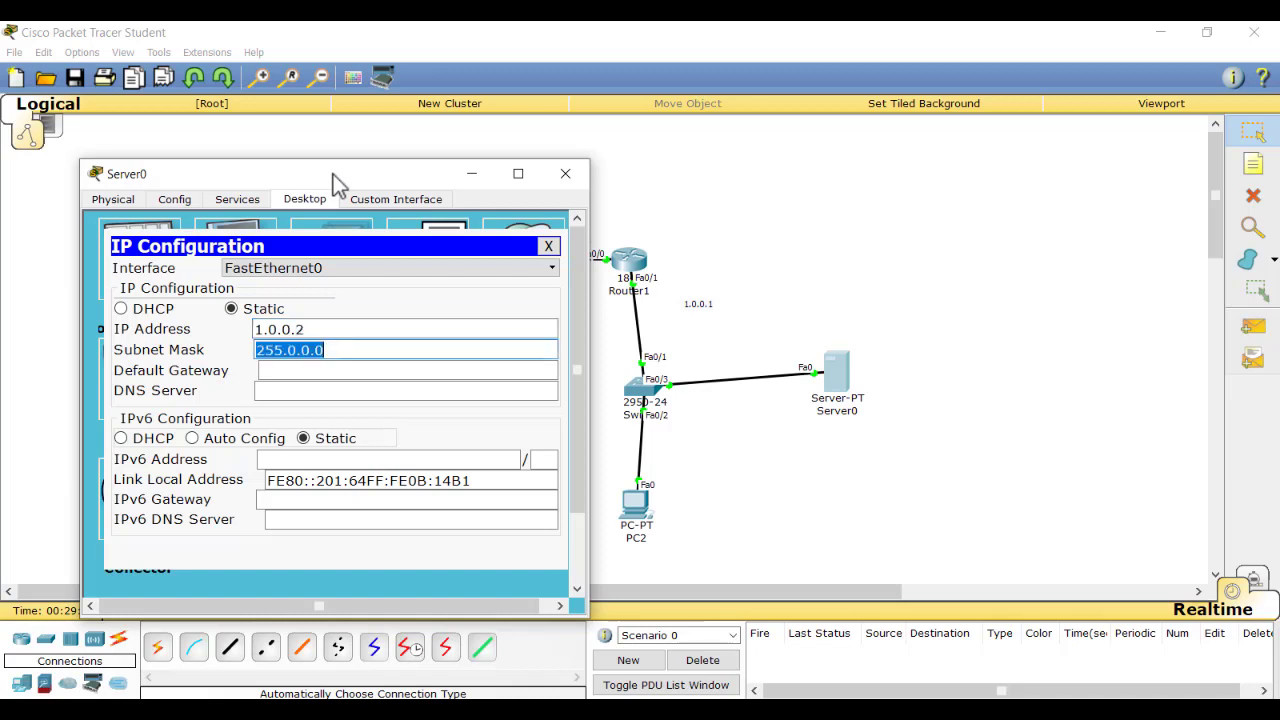
key("Tab")
type("1")
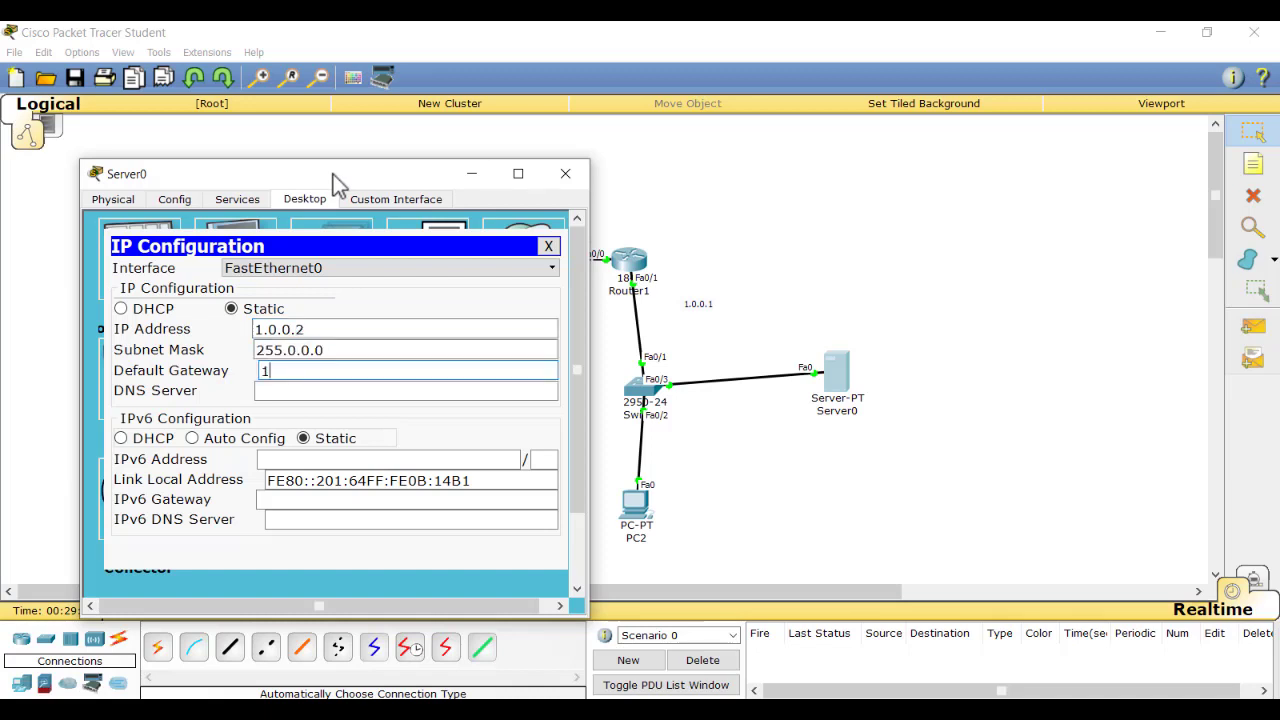
type(".0.0.1")
left_click(297, 390)
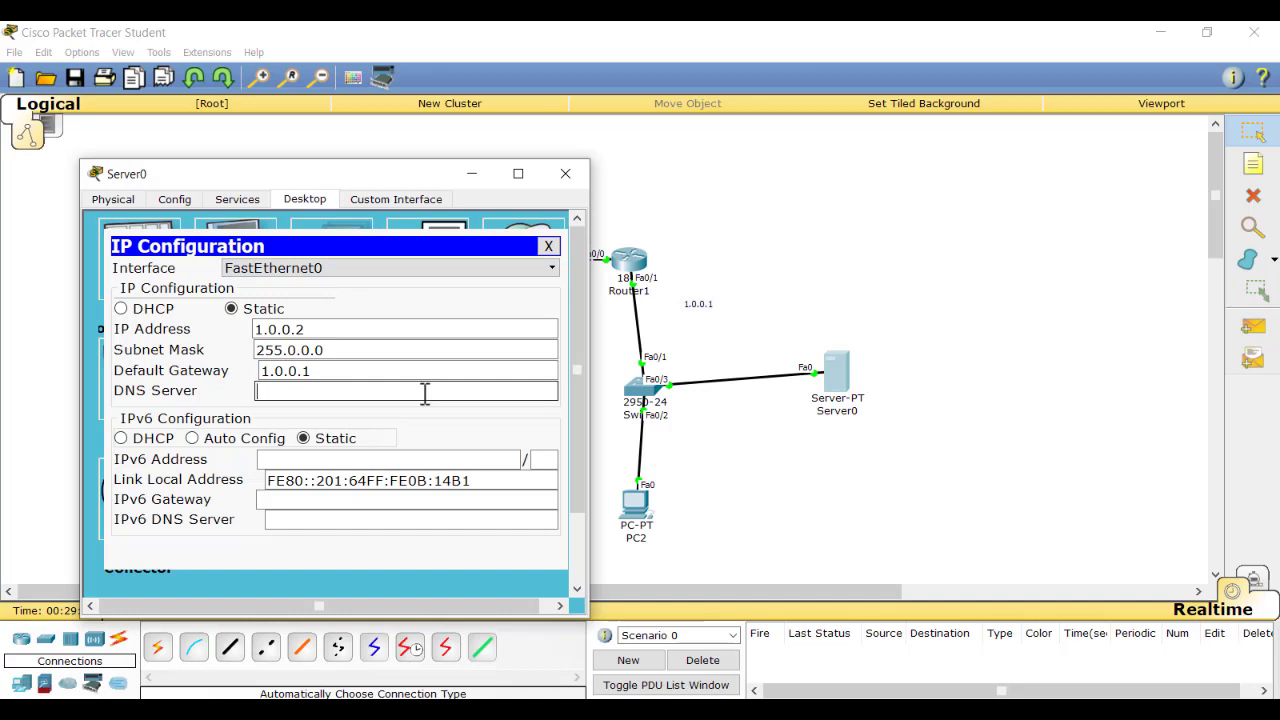
left_click(548, 246)
- Bring up Server0's FTP service settings and switch the service on
left_click(252, 205)
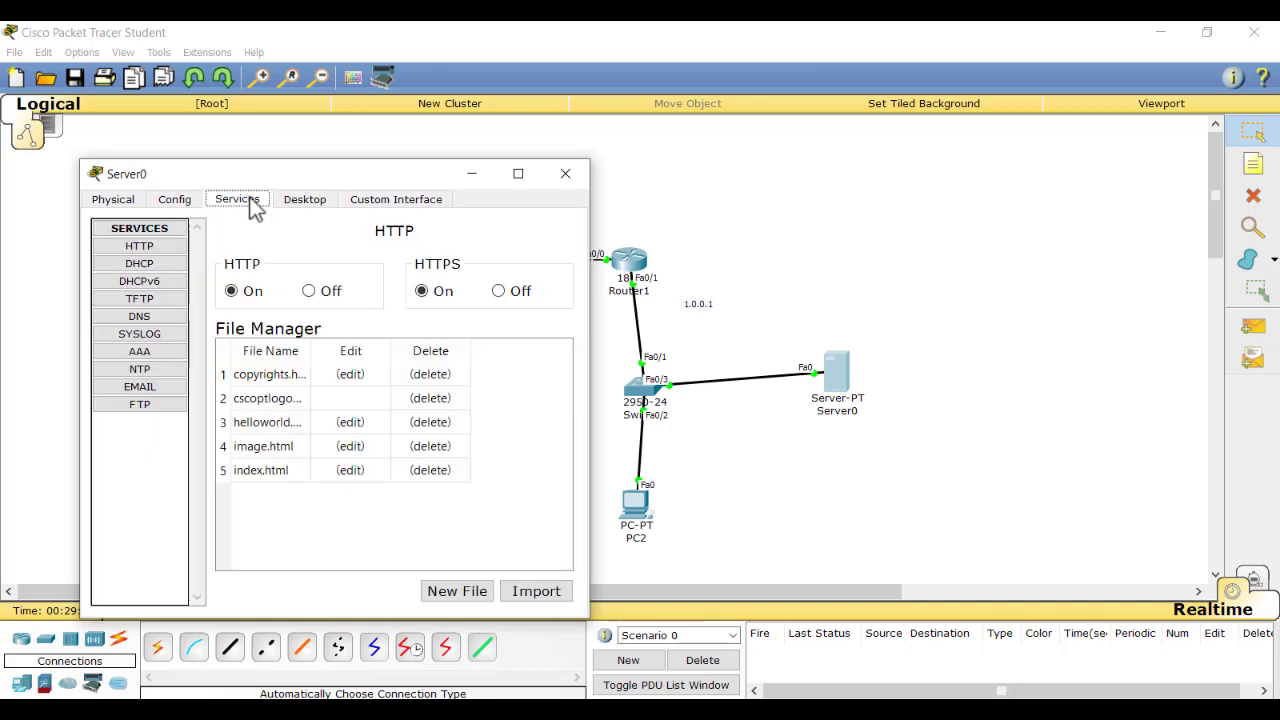
left_click(138, 405)
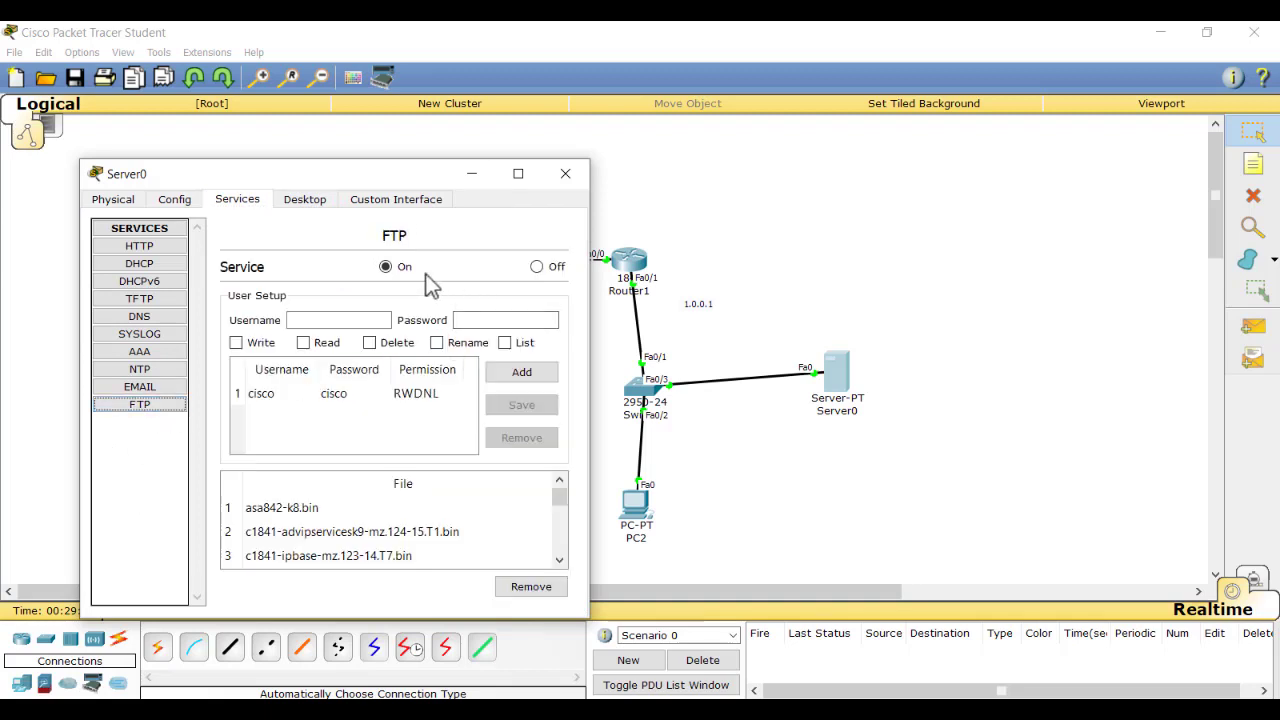
left_click(386, 267)
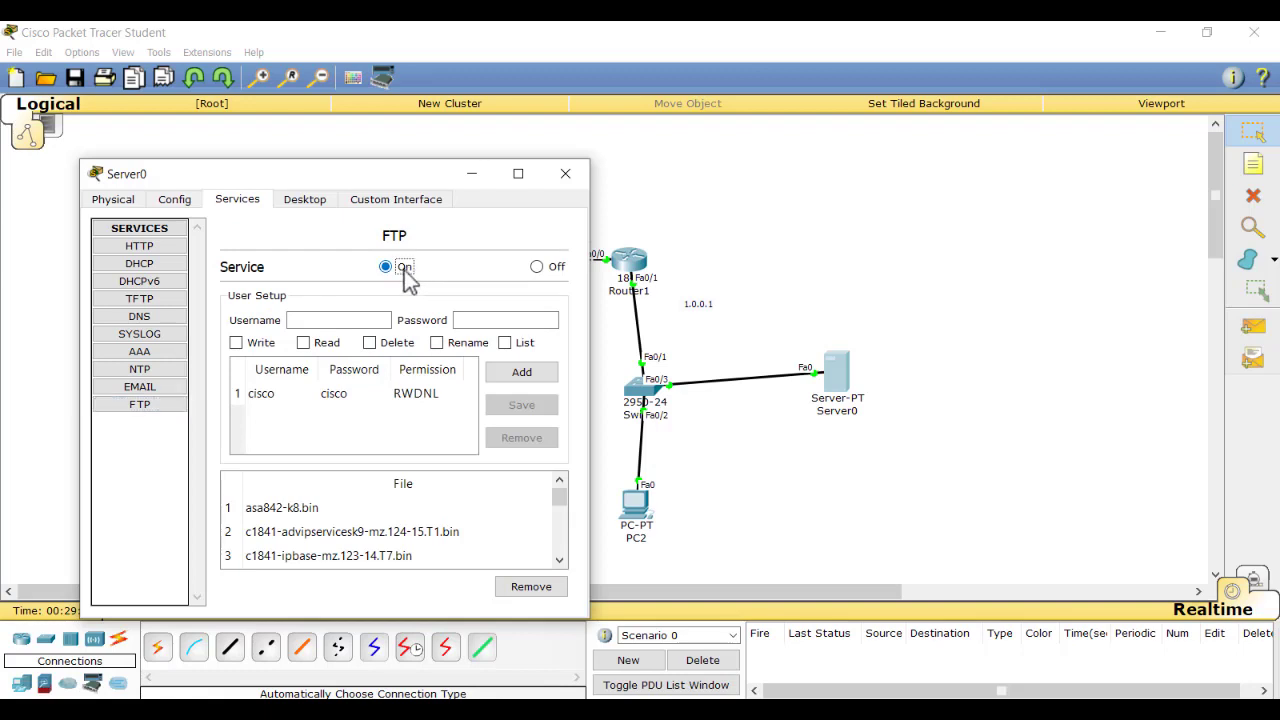
left_click(536, 267)
left_click(408, 276)
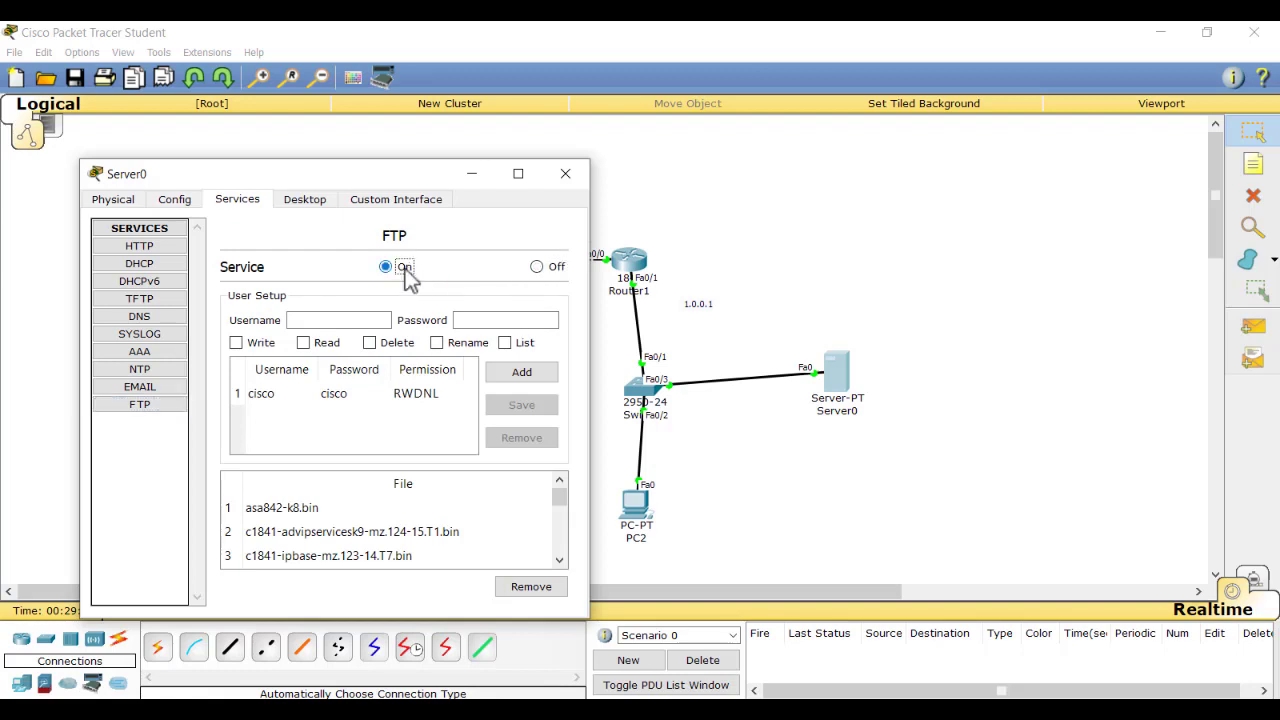
- Remove the default user account from Server0's FTP service
left_click(351, 319)
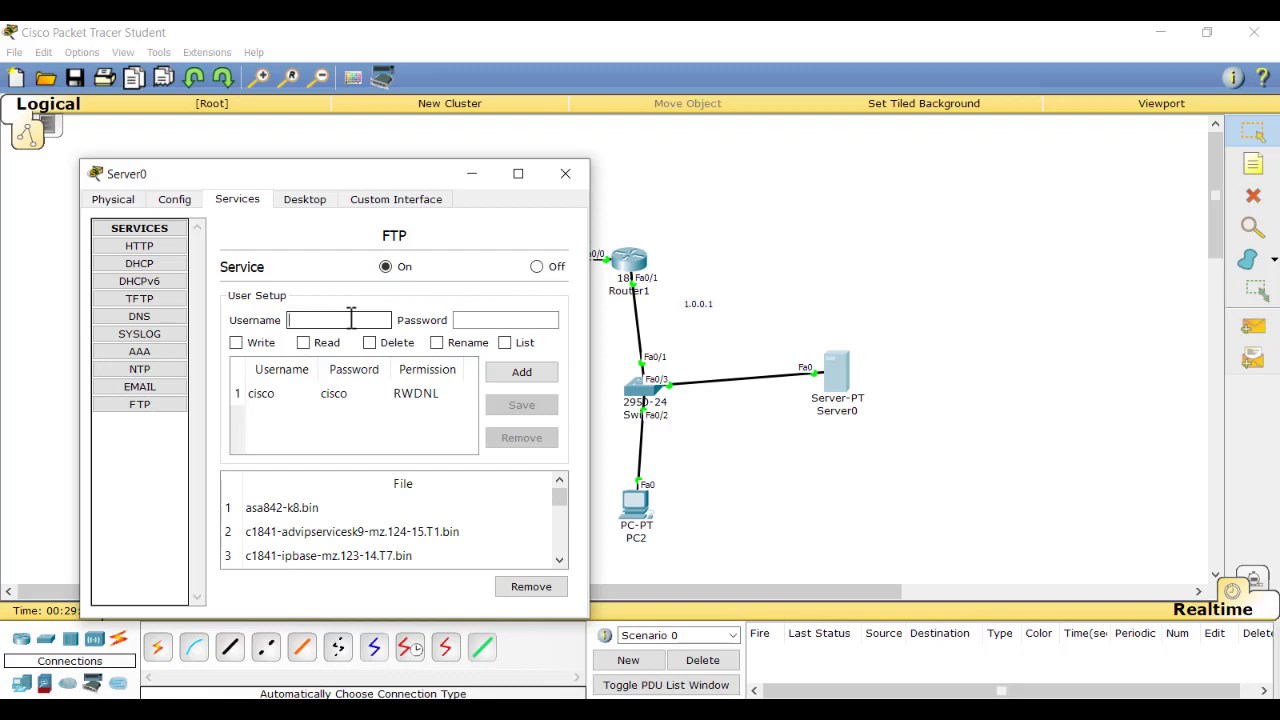
left_click(338, 395)
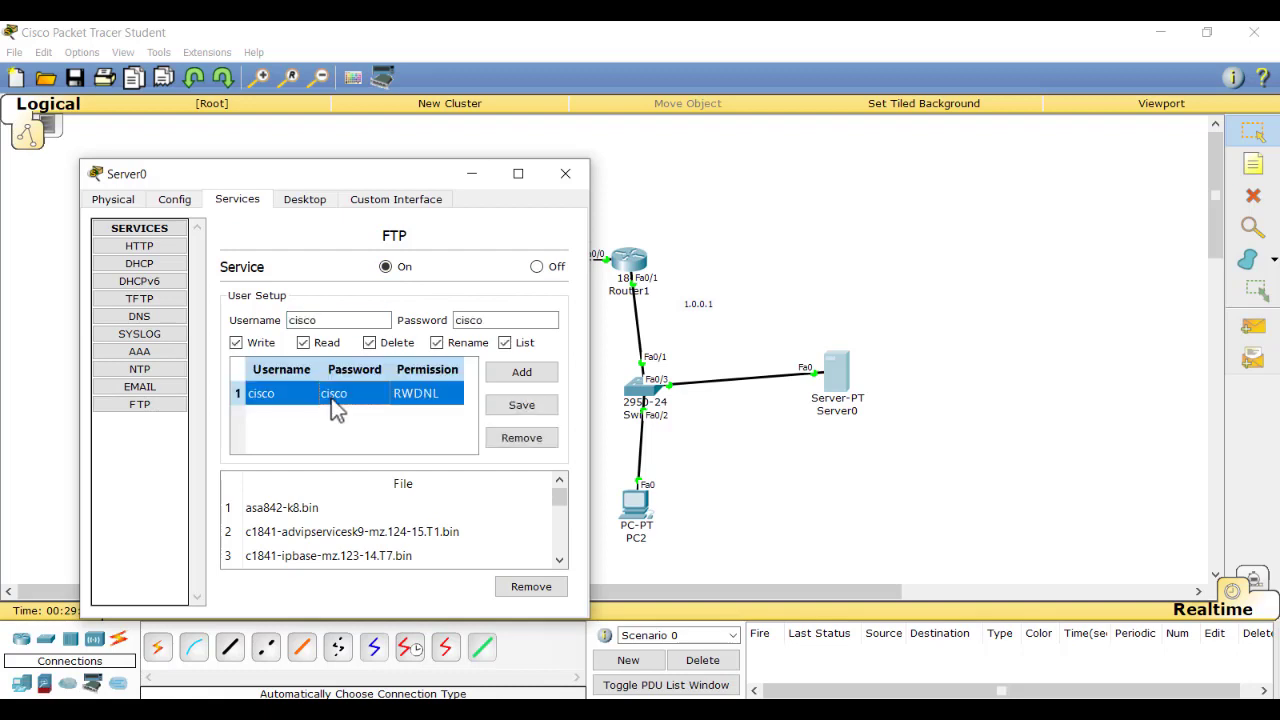
left_click(511, 441)
- Add FTP user "linux kings" with an account password and write, read, delete, rename and list permissions, and close Server0's settings
left_click(296, 319)
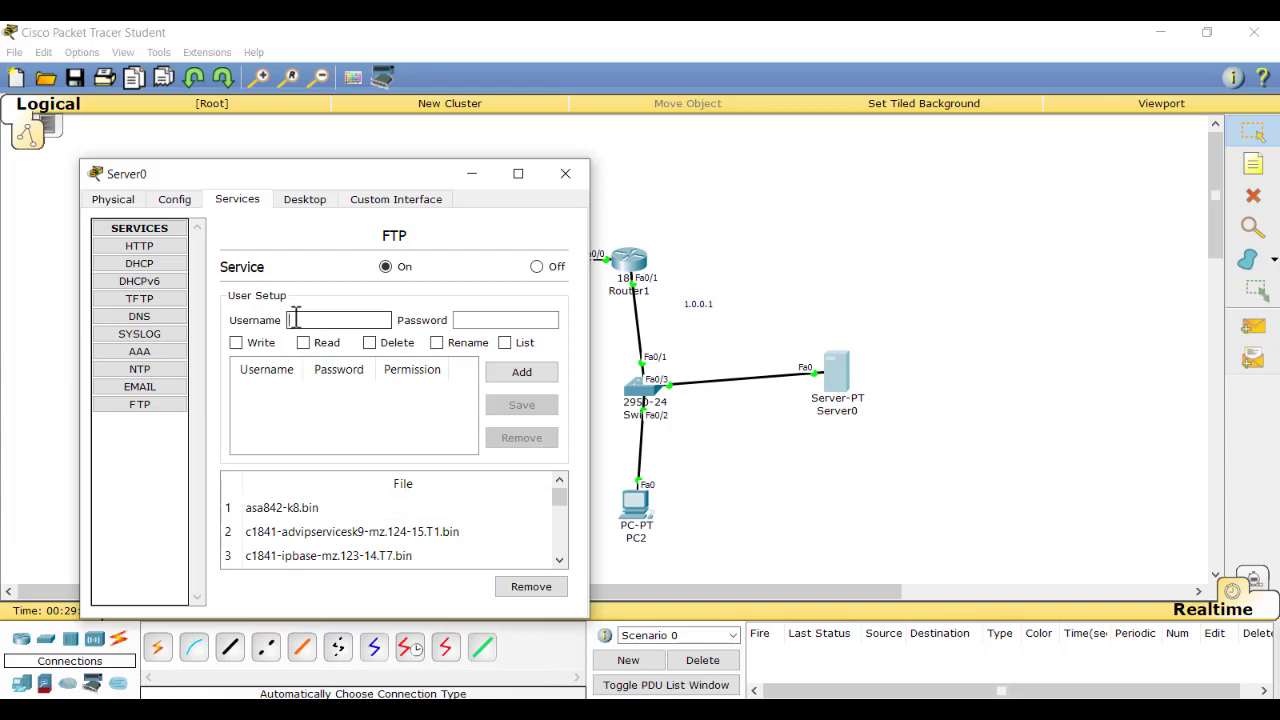
type("linux kings")
left_click(467, 321)
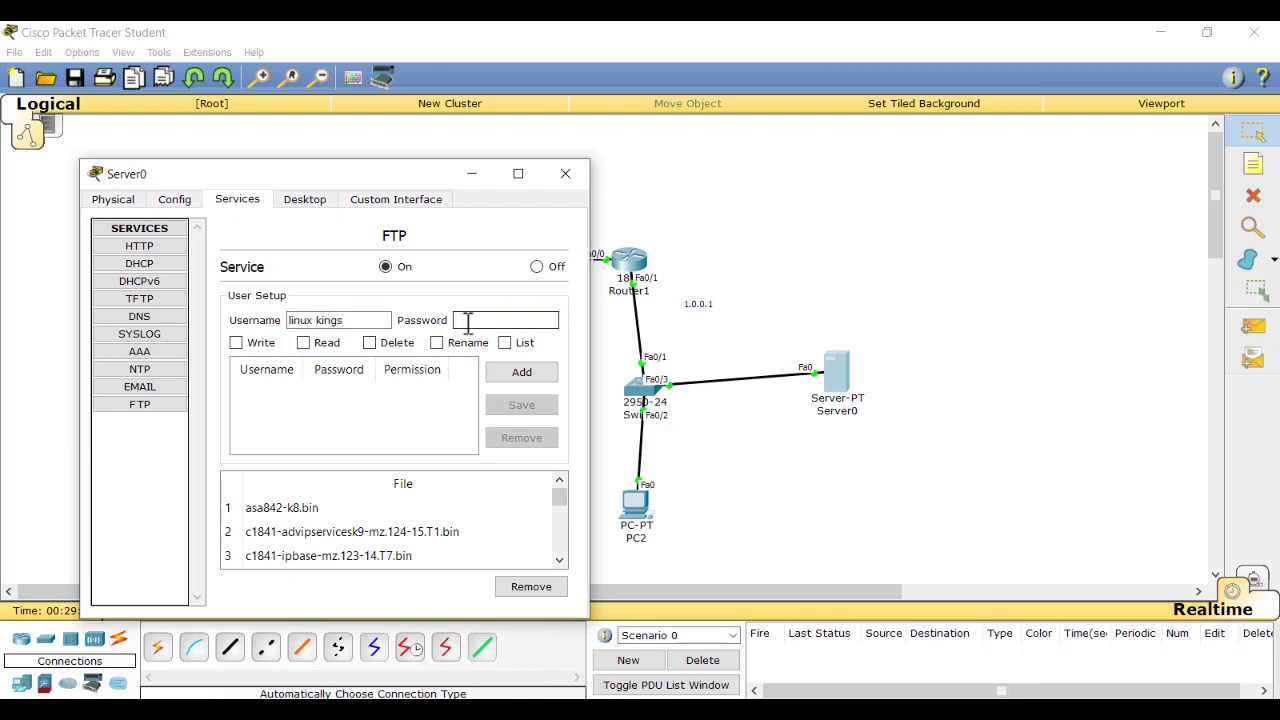
type("linuxkings")
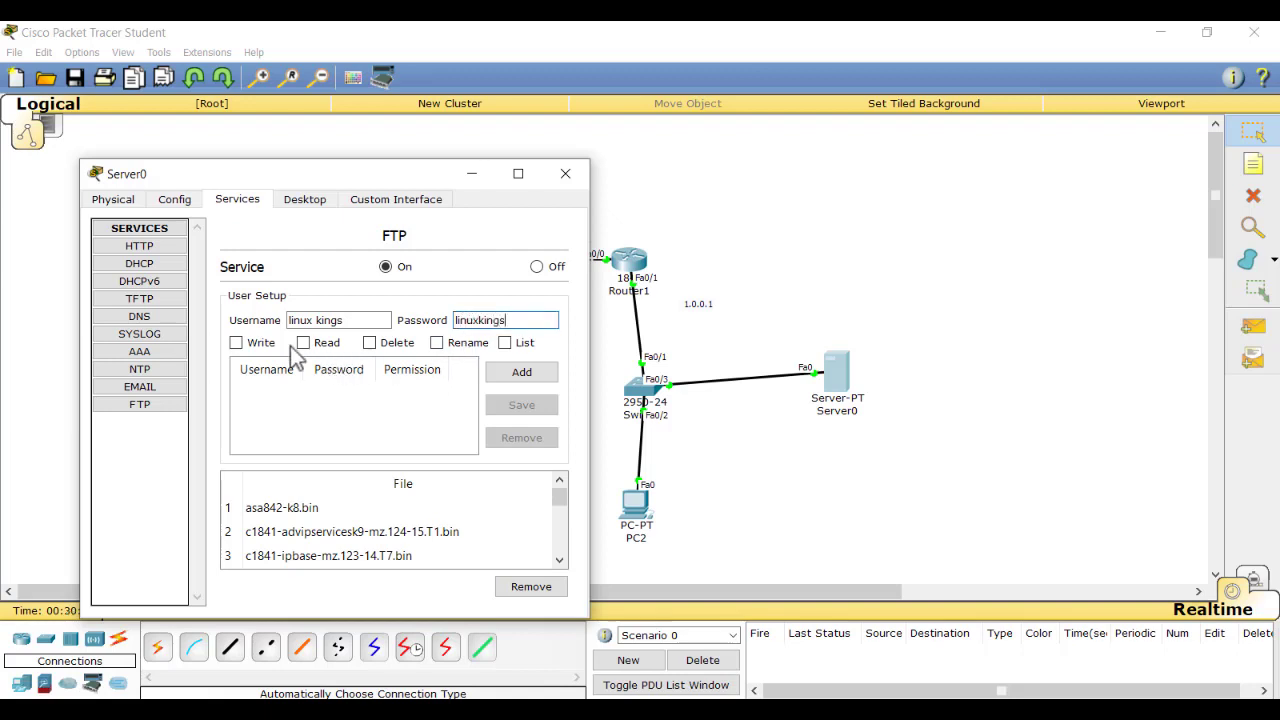
left_click(236, 343)
left_click(303, 344)
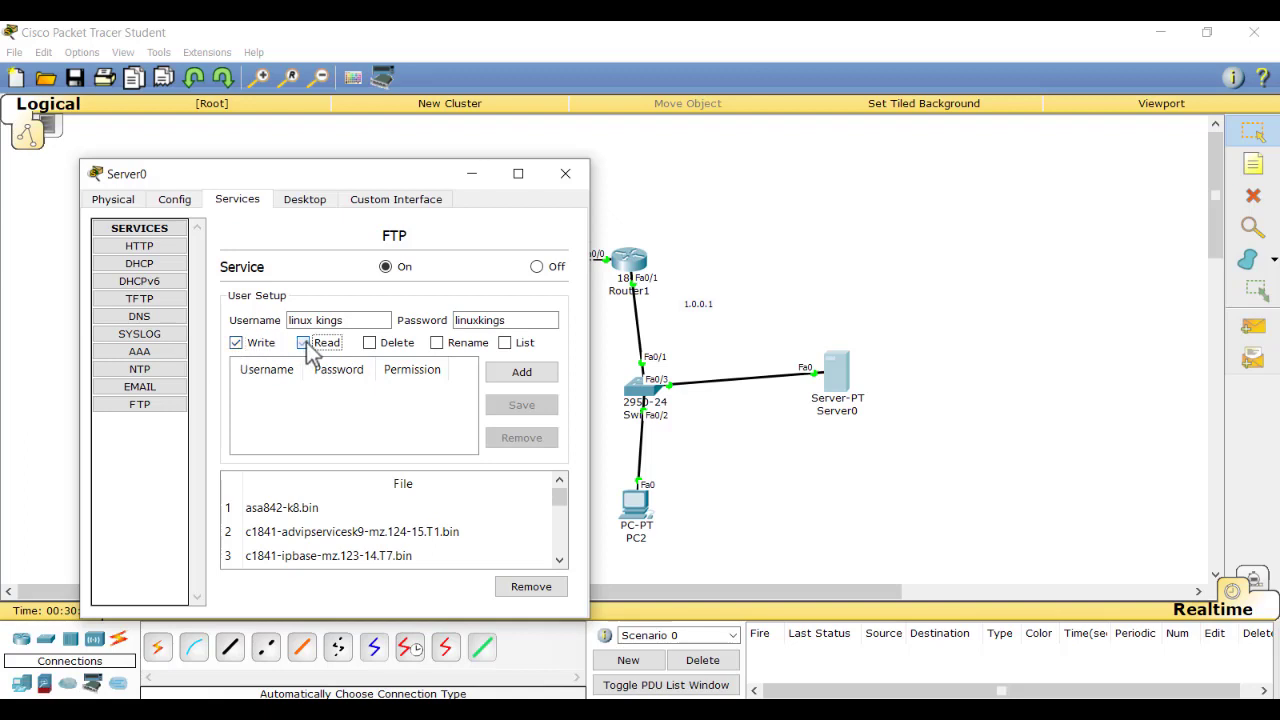
left_click(369, 344)
left_click(437, 343)
left_click(504, 343)
left_click(515, 372)
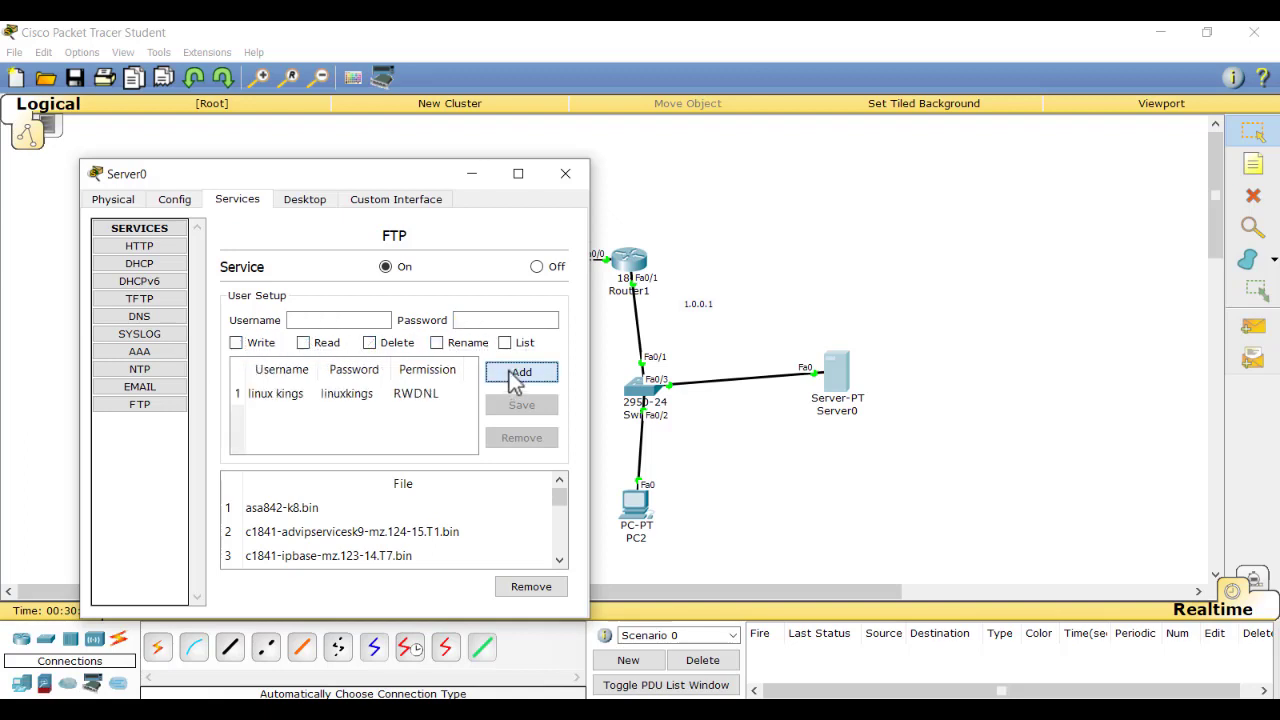
left_click(565, 173)
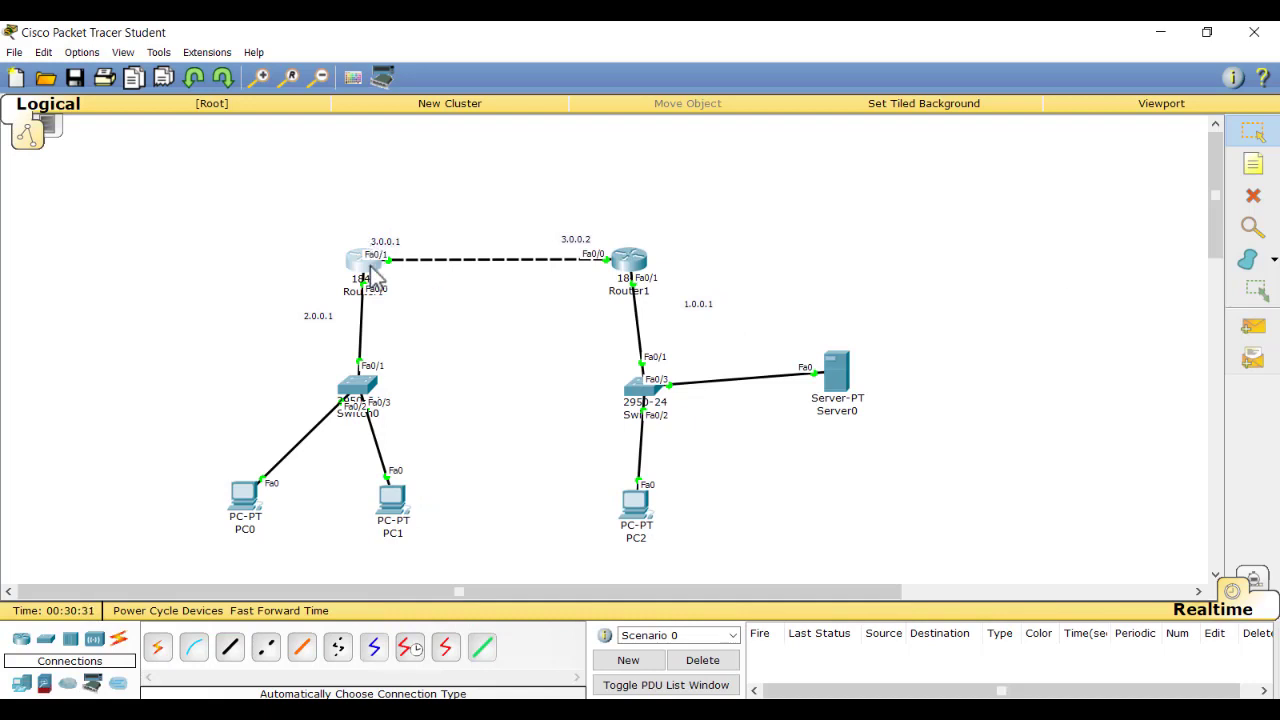
- Save Router0's running configuration to startup-config with copy run start, accepting the default destination filename
left_click(372, 268)
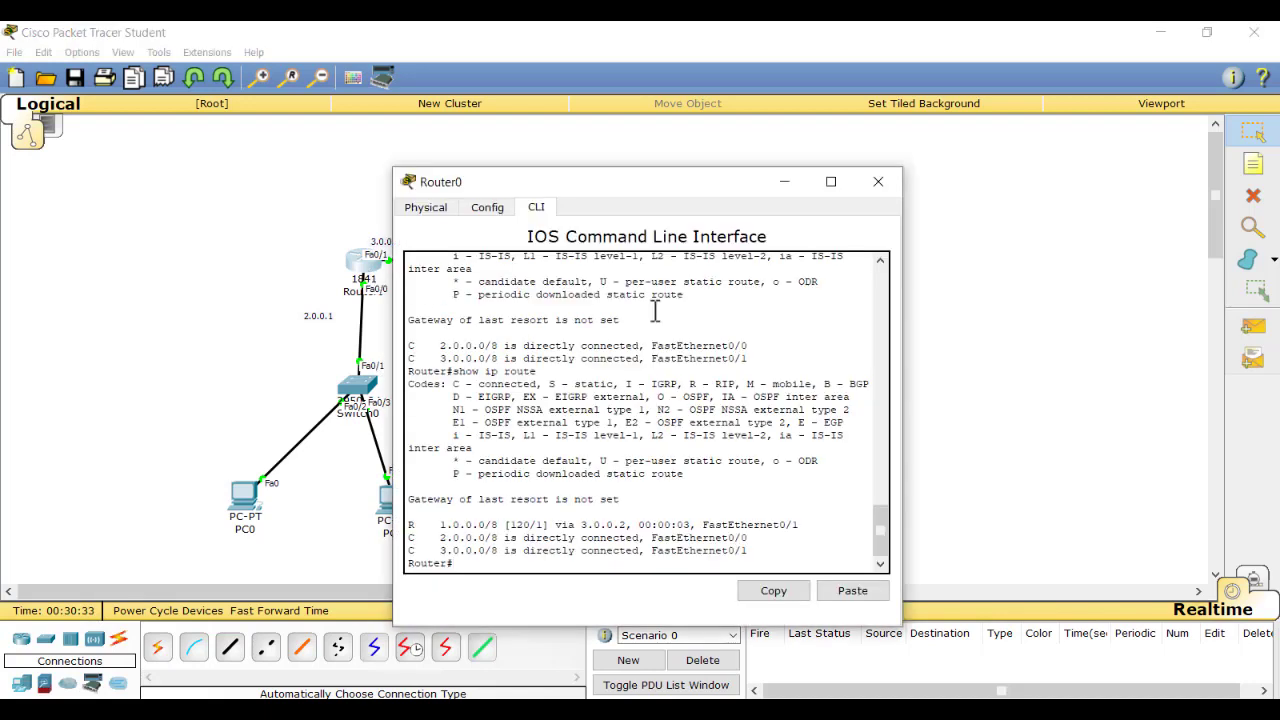
left_click_drag(658, 192, 633, 110)
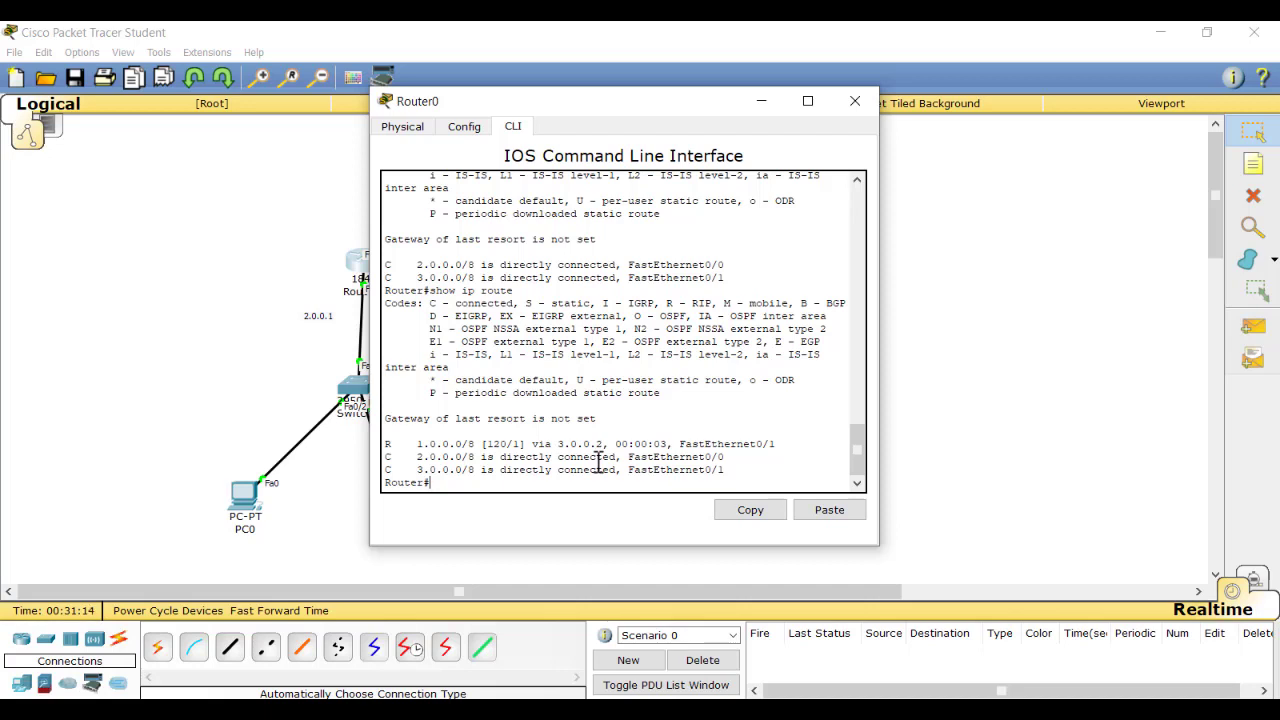
type("copy run start")
key("Return")
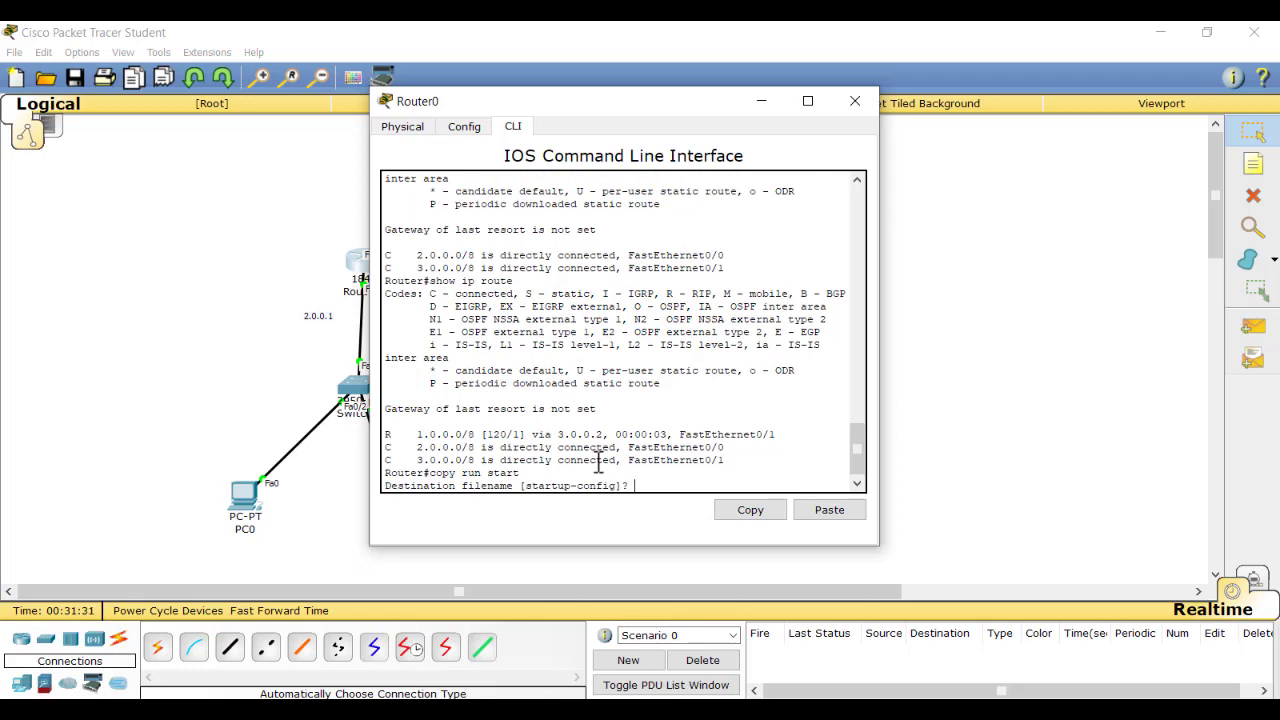
key("Return")
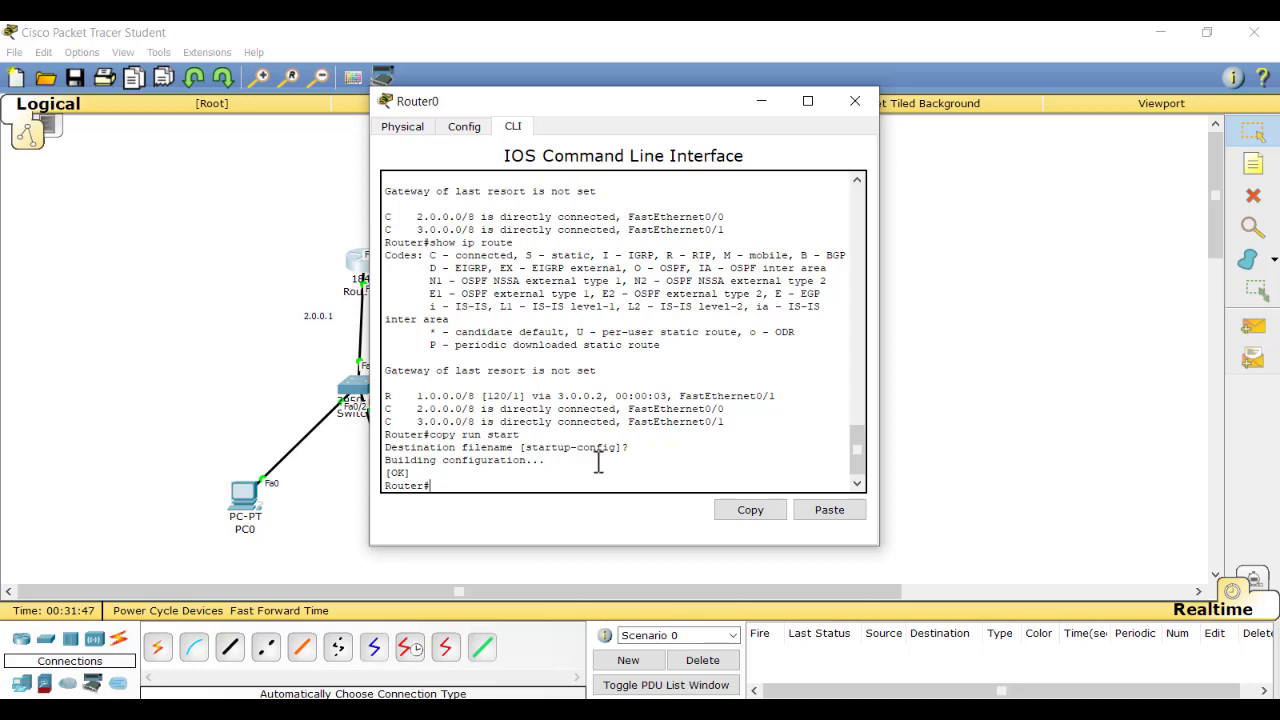
- Put Router0 into global configuration mode and try to set its FTP username to "linux kings"
type("conf t")
key("Return")
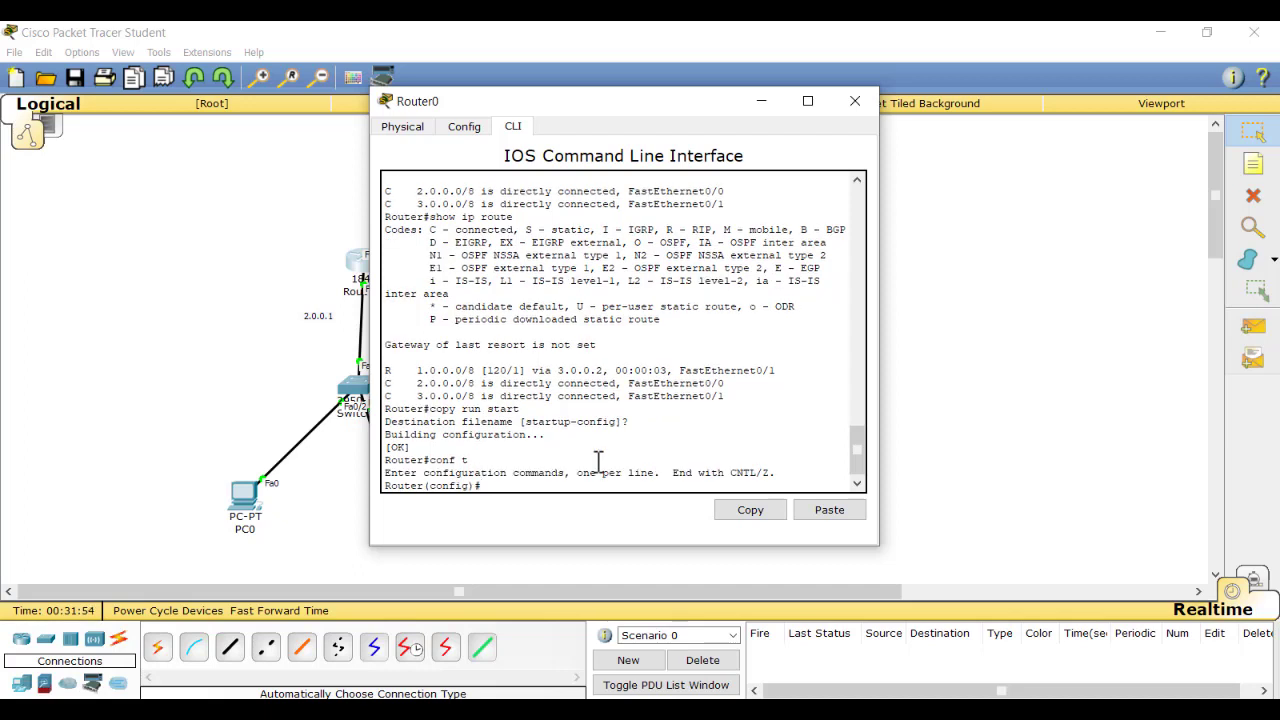
type("ip ftp username linux kings")
key("Return")
key("Up")
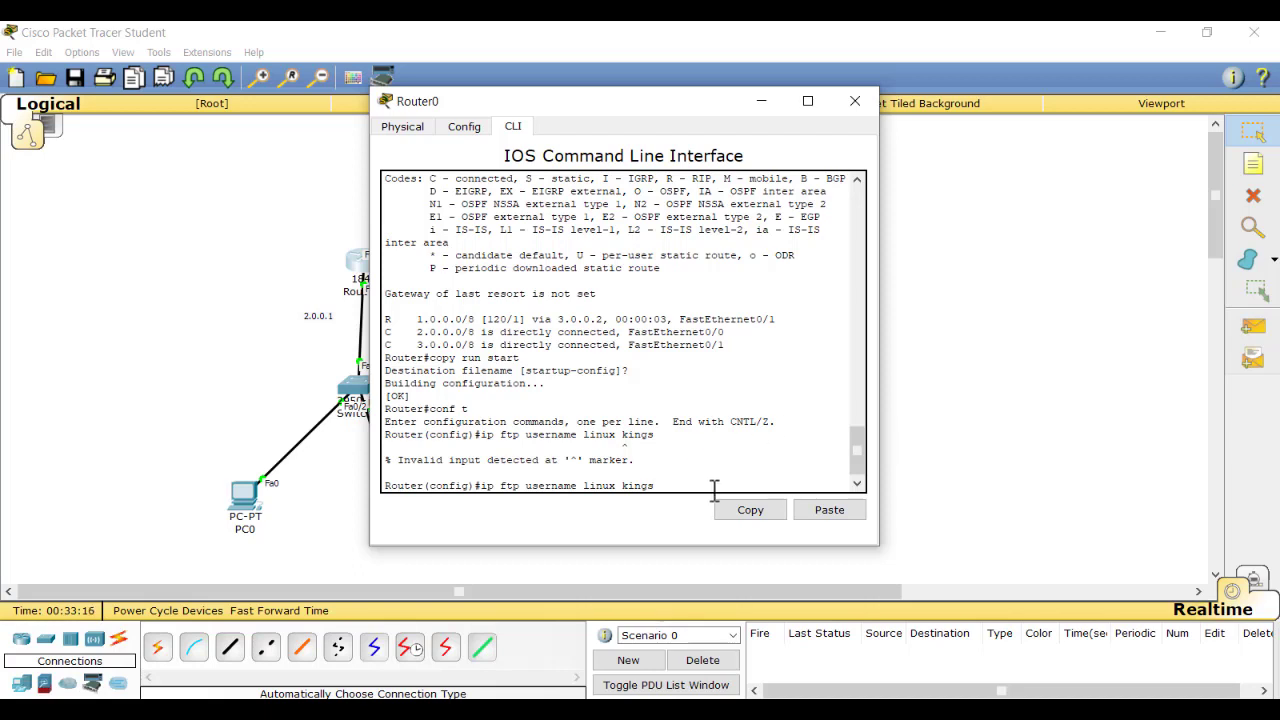
- Add a second FTP user "linuxkings" on Server0 with an account password and write, read, delete, rename and list permissions
left_click(977, 394)
left_click(850, 368)
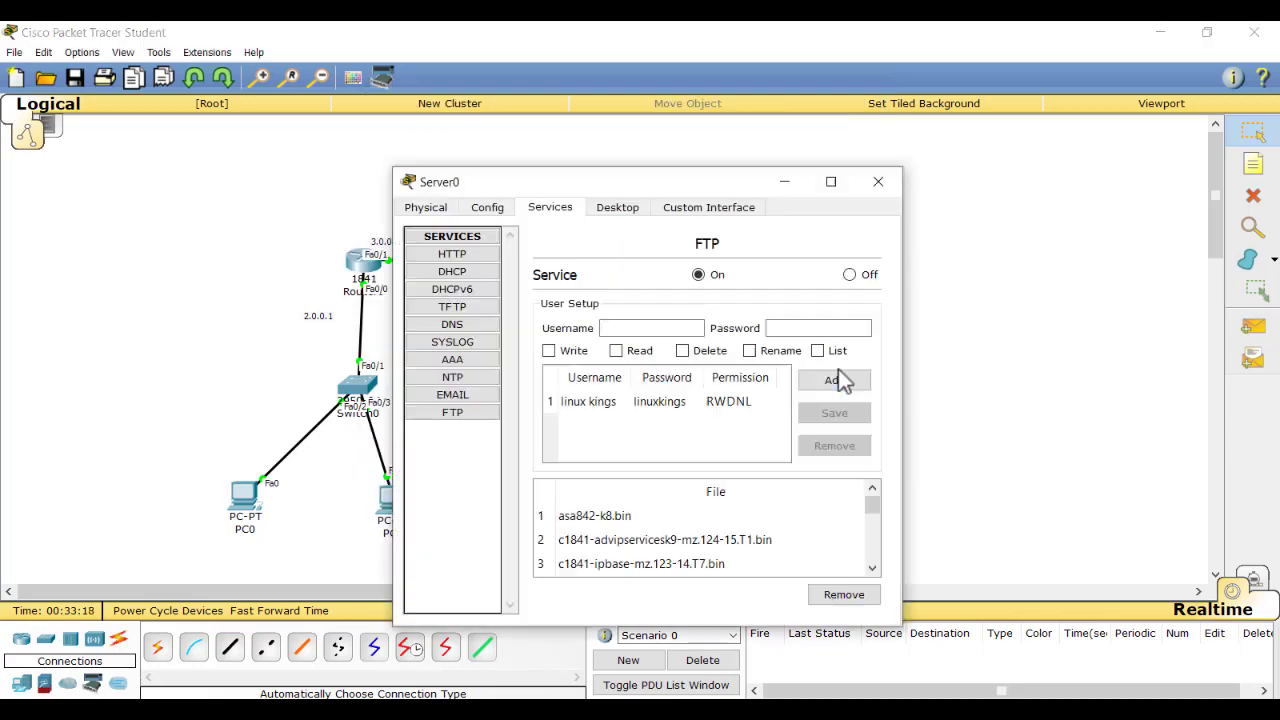
left_click(656, 322)
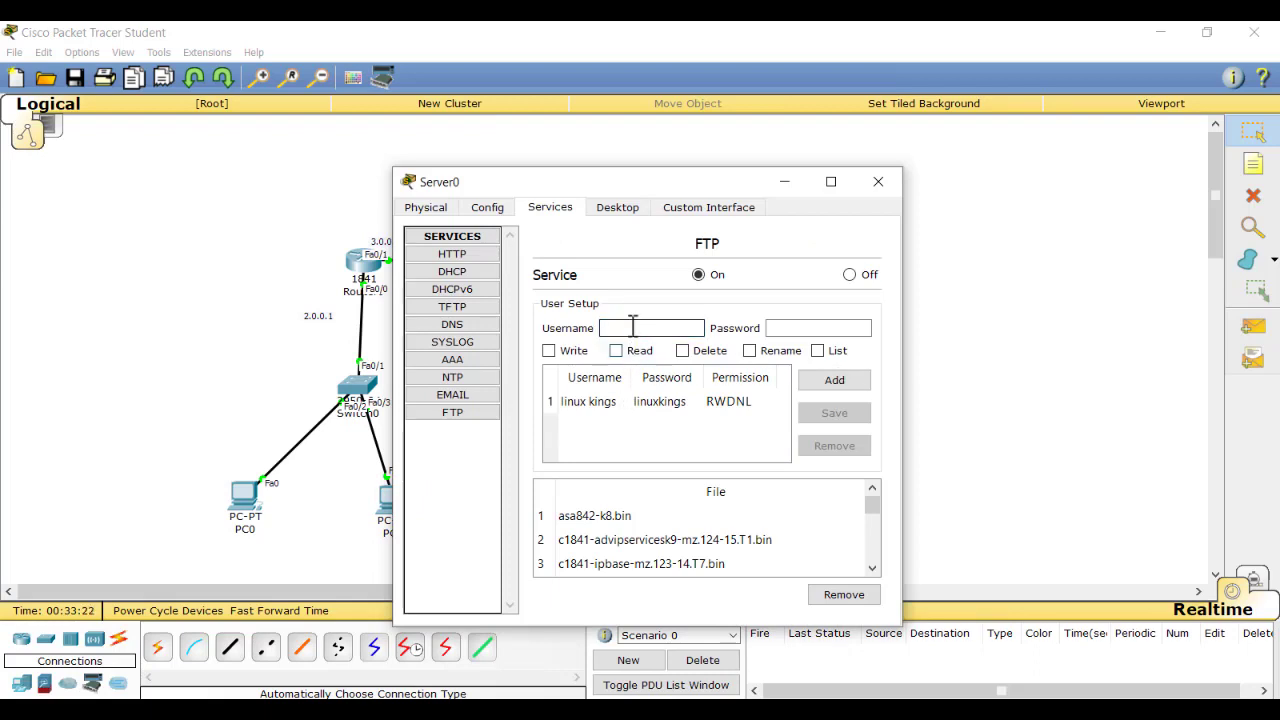
type("linuxkings")
left_click(826, 327)
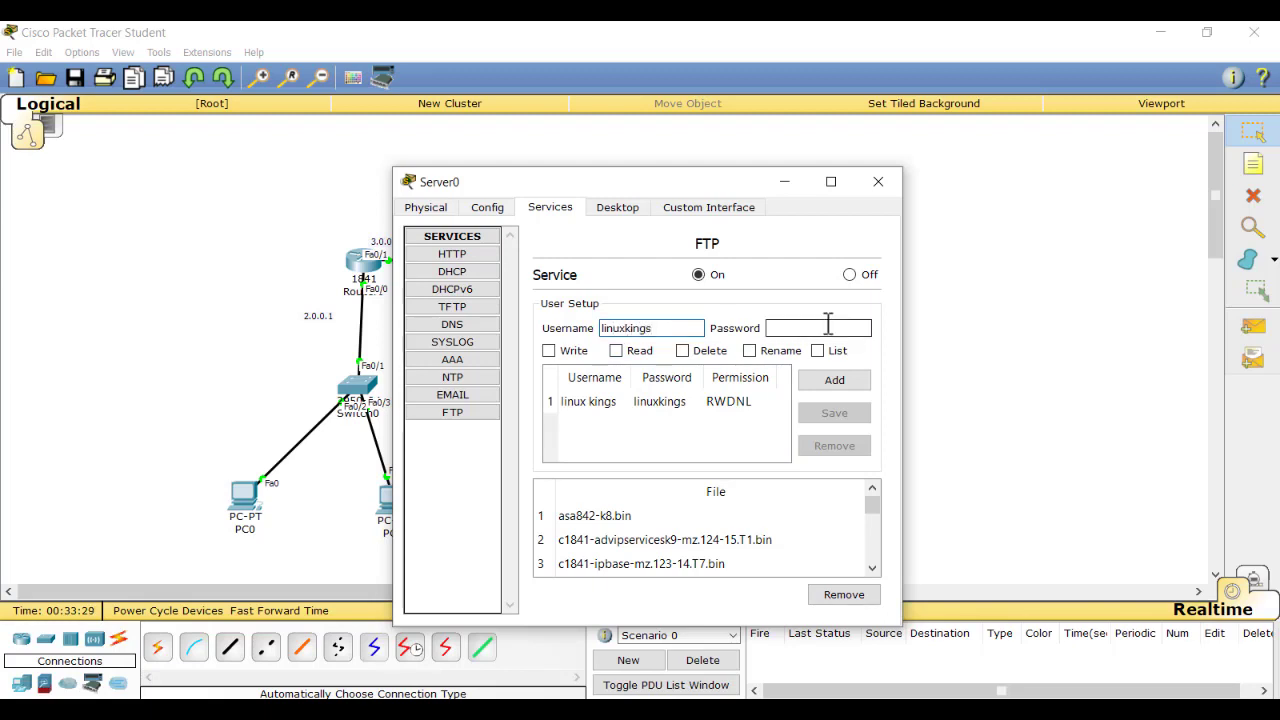
type("linuxkings")
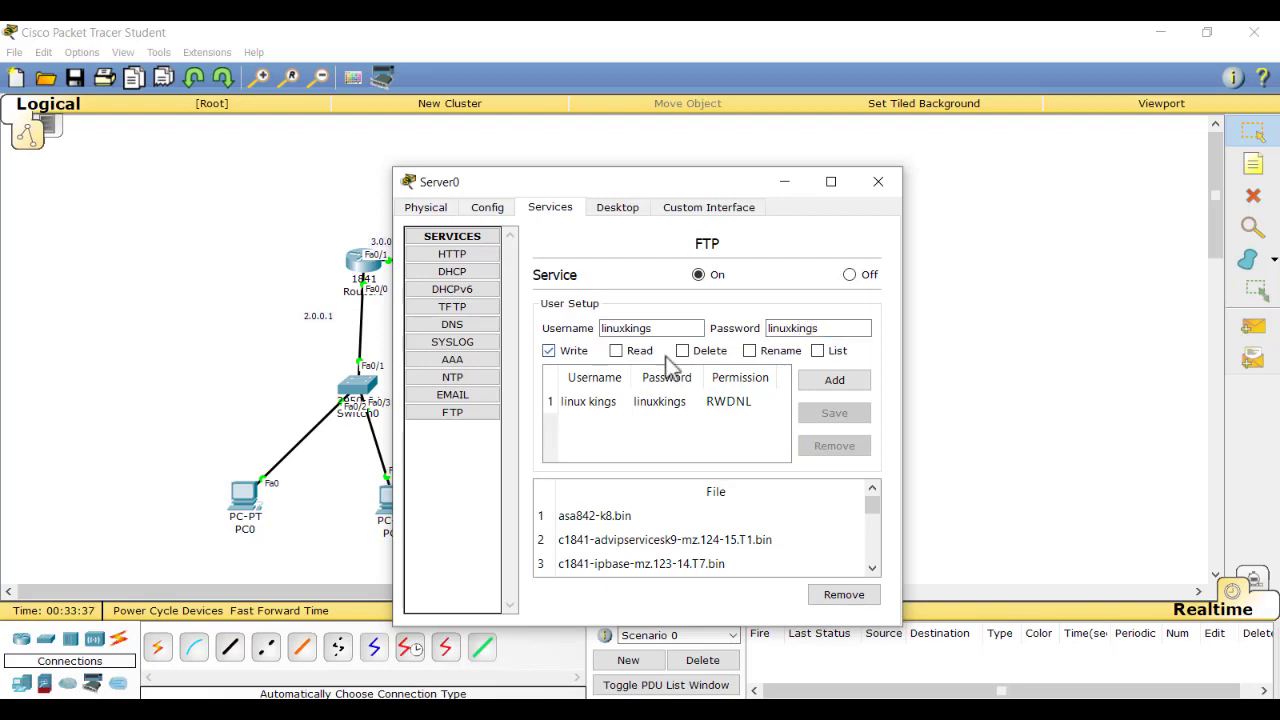
left_click(558, 355)
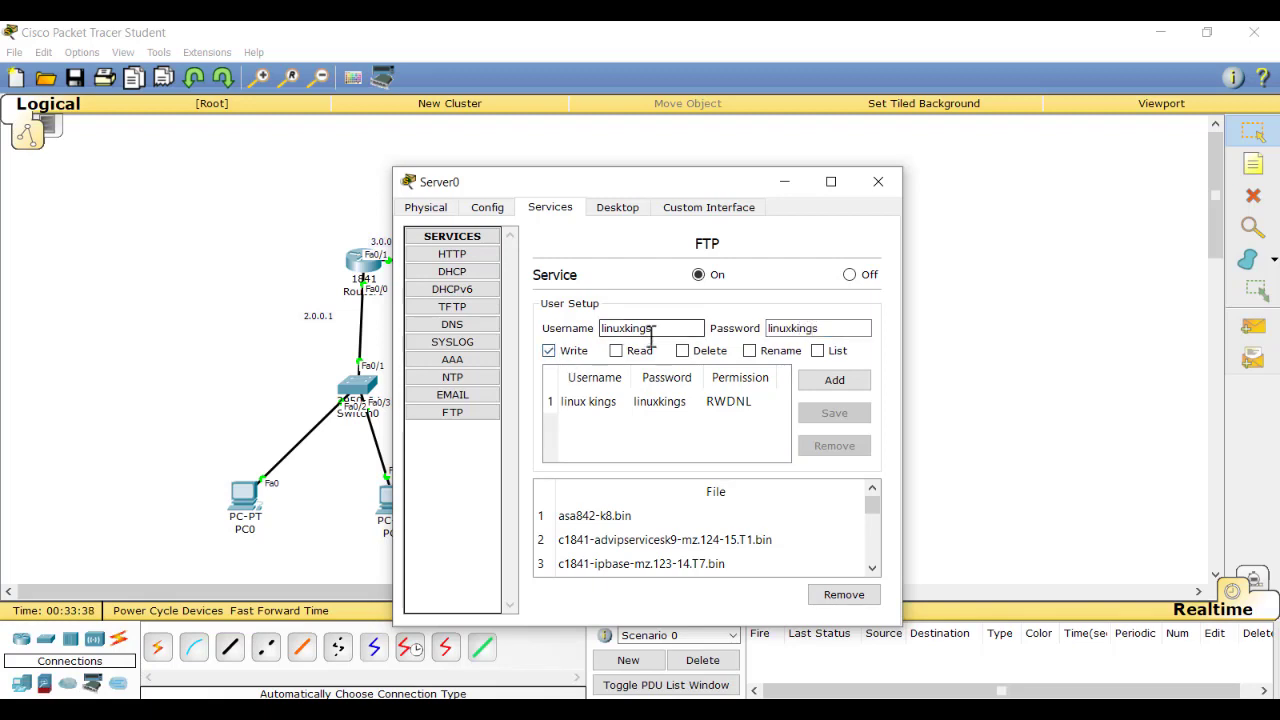
left_click(617, 351)
left_click(682, 352)
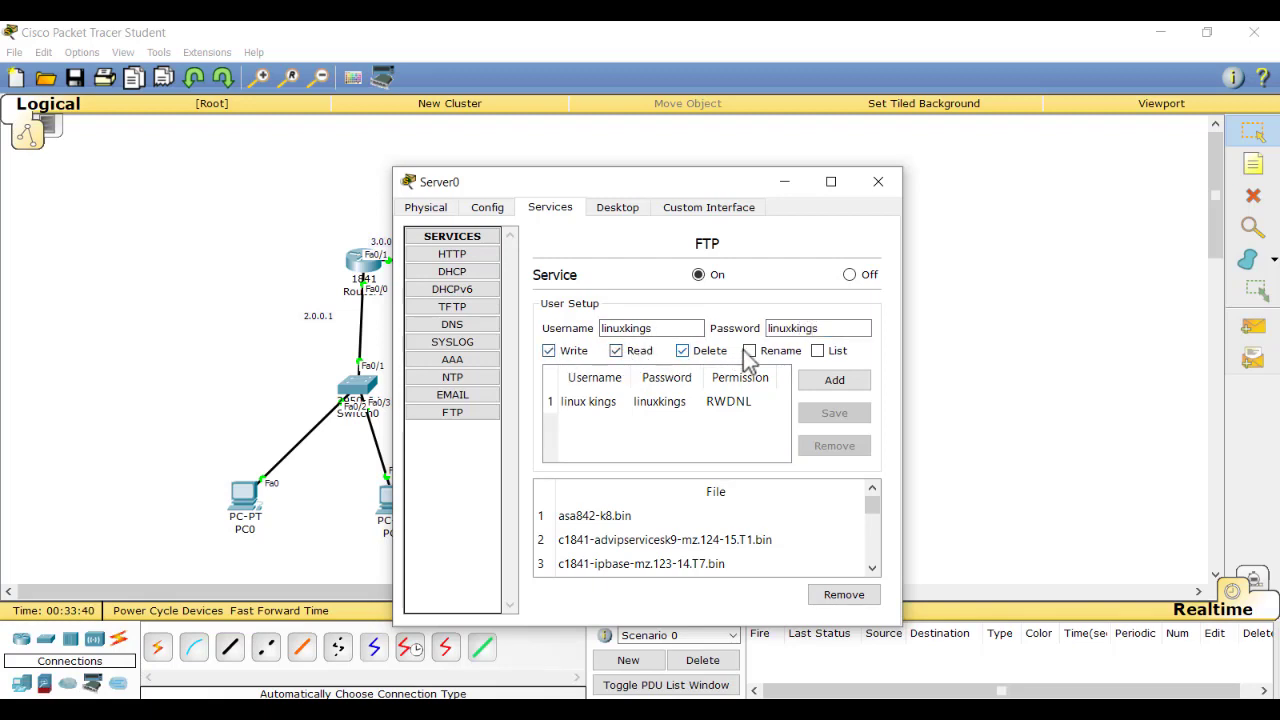
left_click(750, 352)
left_click(817, 351)
left_click(834, 380)
left_click(952, 370)
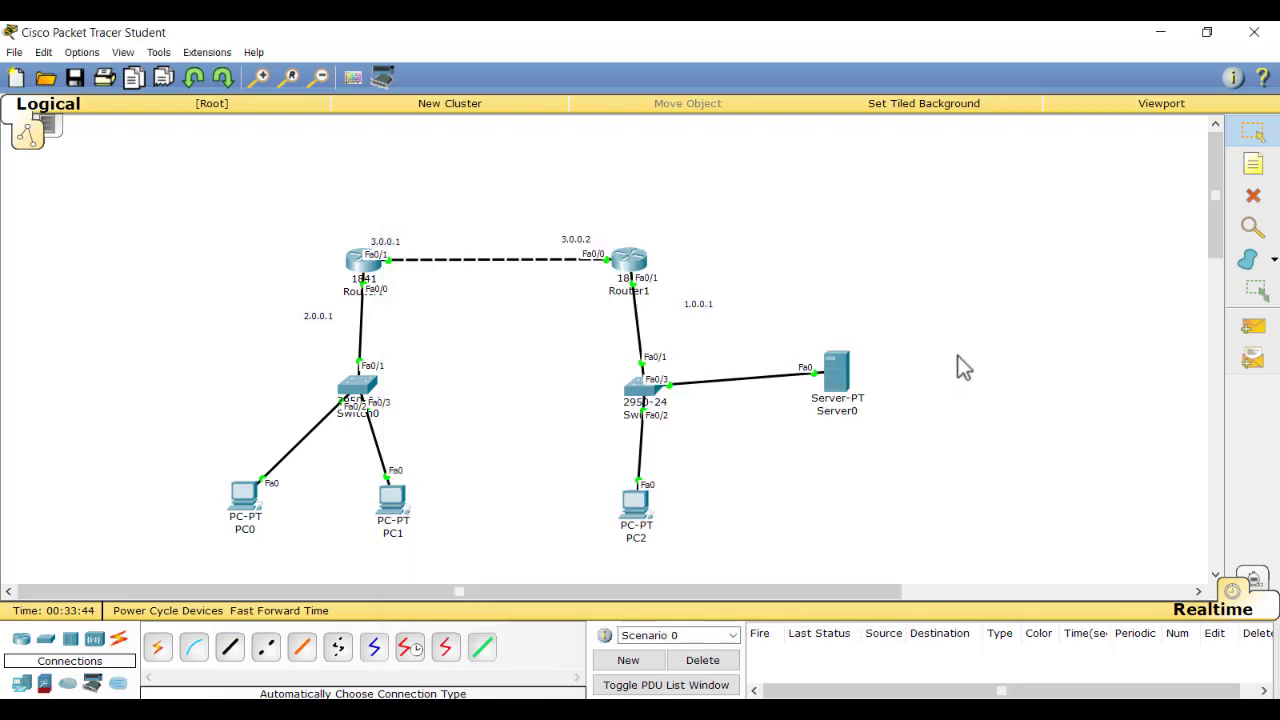
- Correct the ip ftp username command on Router0 to use "linuxkings" and run it
left_click(363, 262)
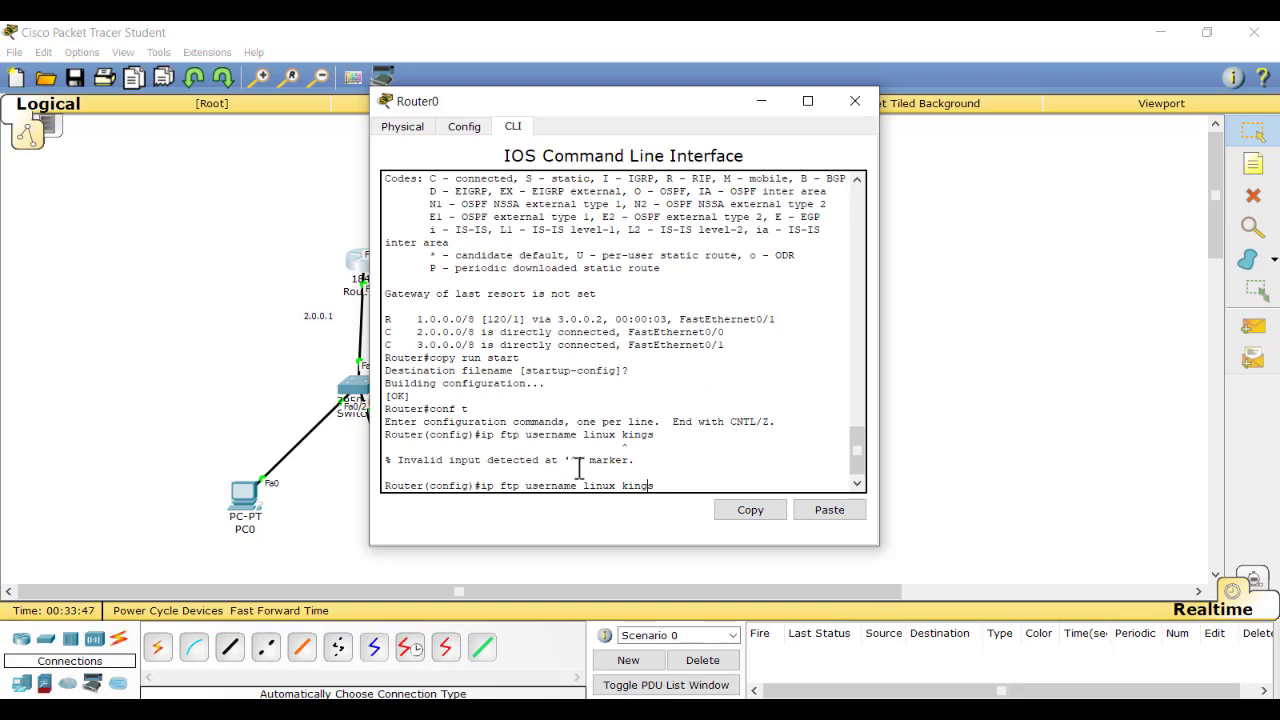
key("BackSpace")
key("Return")
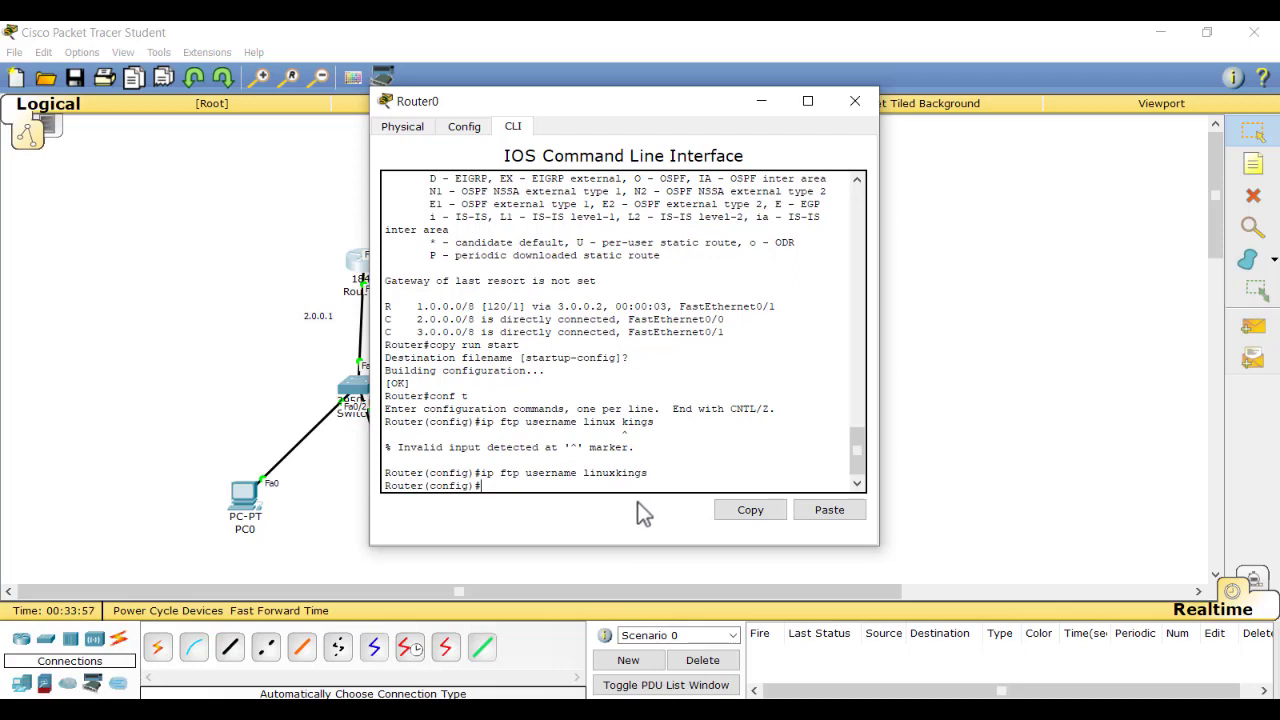
- Set Router0's FTP account password with the ip ftp password command, then exit global configuration mode
key("Up")
key("BackSpace")
key("BackSpace")
key("BackSpace")
key("BackSpace")
key("BackSpace")
key("BackSpace")
key("BackSpace")
key("BackSpace")
type("p ftp passw")
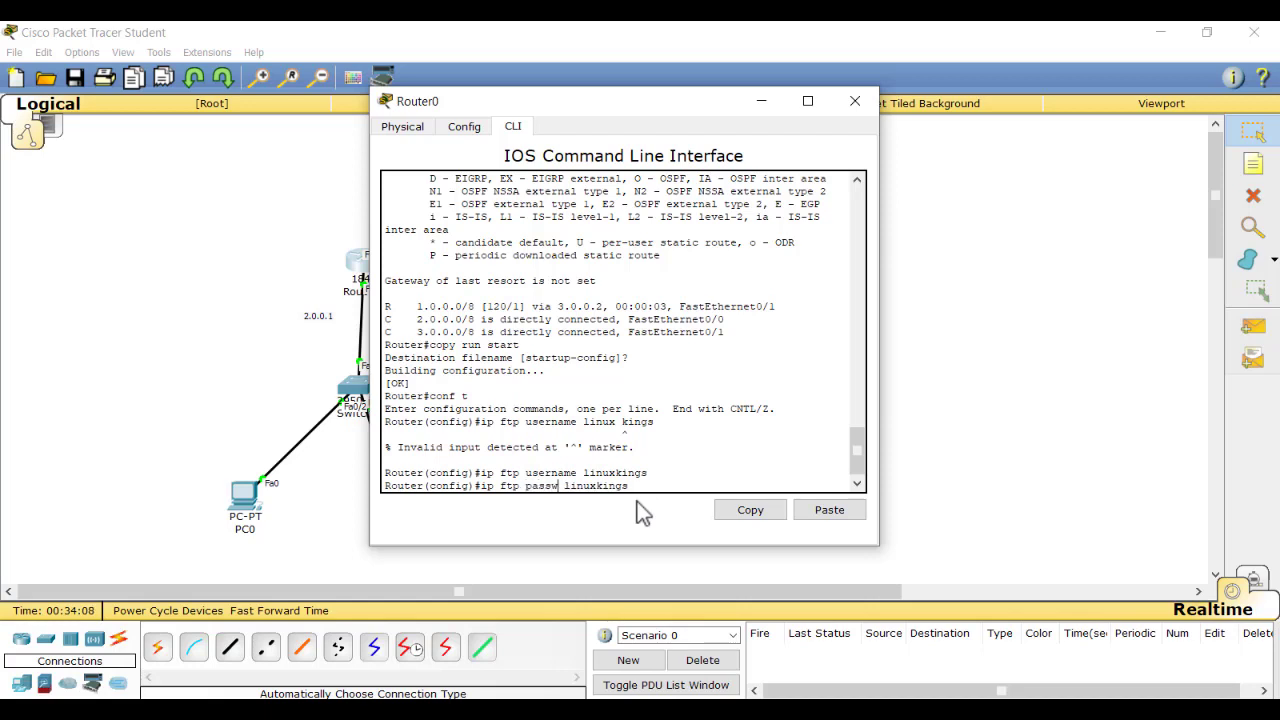
type("ord")
key("Return")
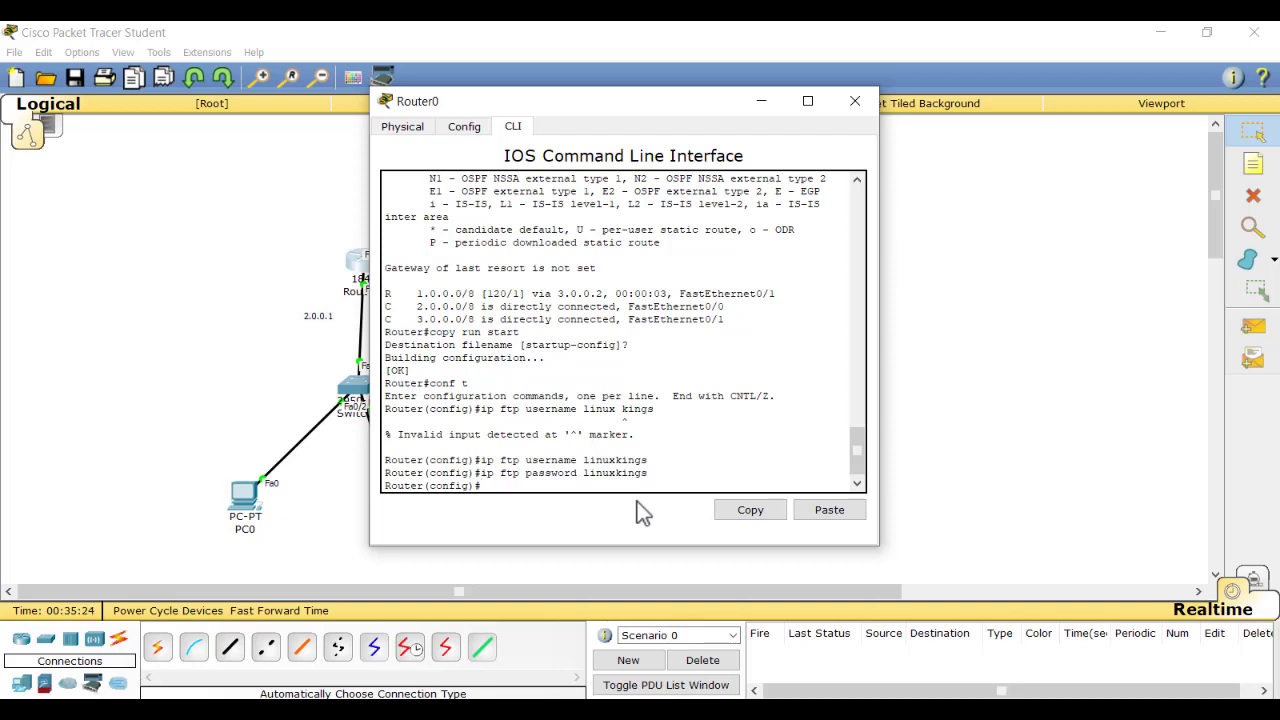
type("it")
key("Return")
key("Return")
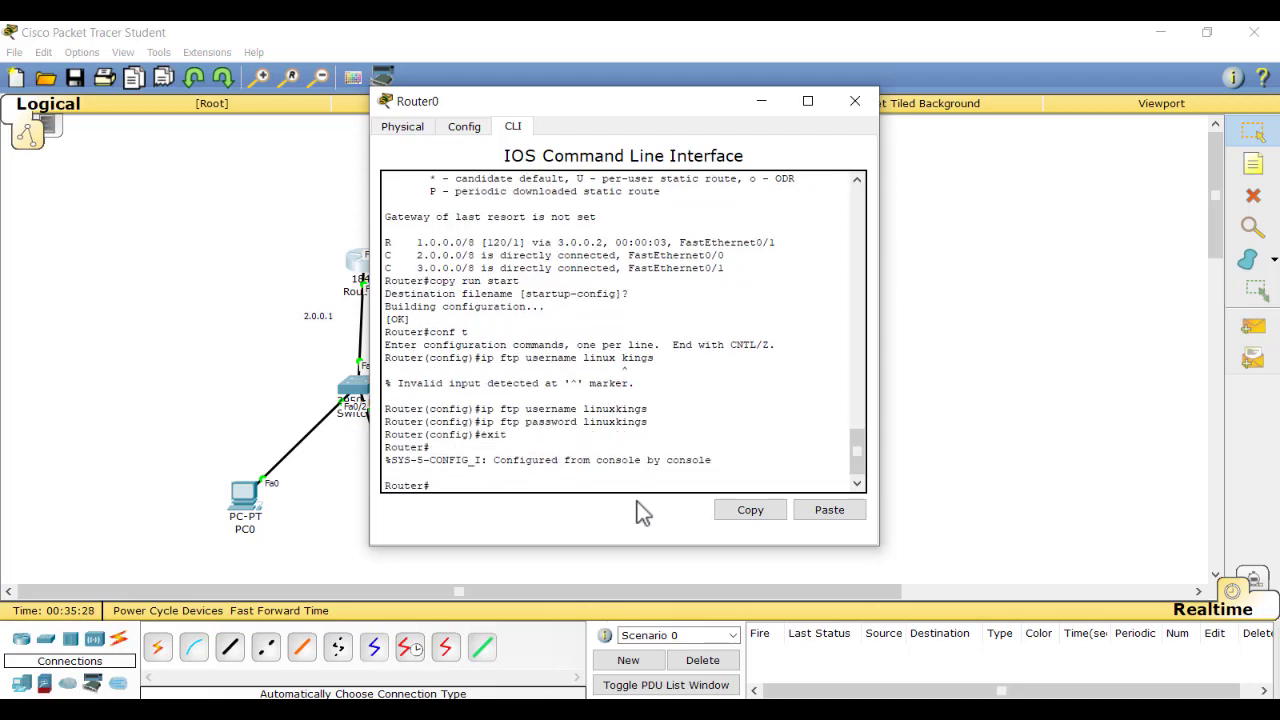
- Start copying Router0's running configuration to an FTP server with copy run ftp:
type("copy run ftp")
type(":")
key("Return")
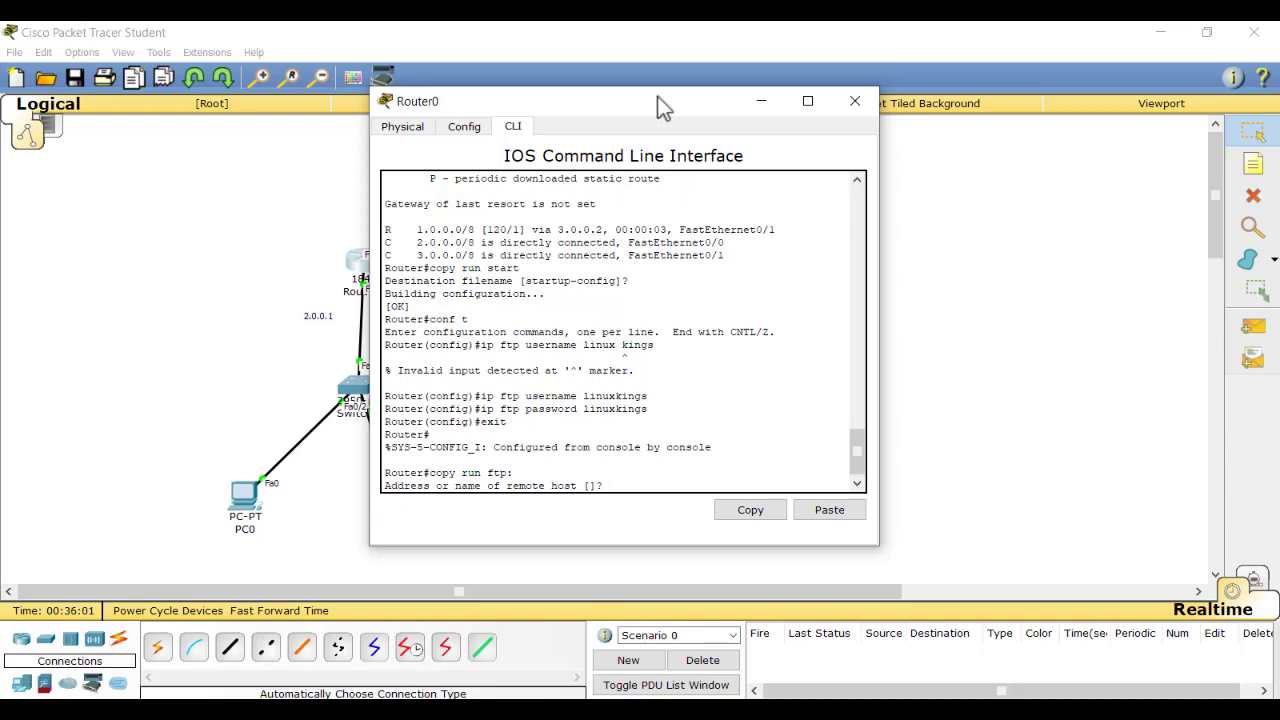
- Look up Server0's IP address in its IP configuration, then return to Router0's command line
left_click_drag(660, 105, 373, 182)
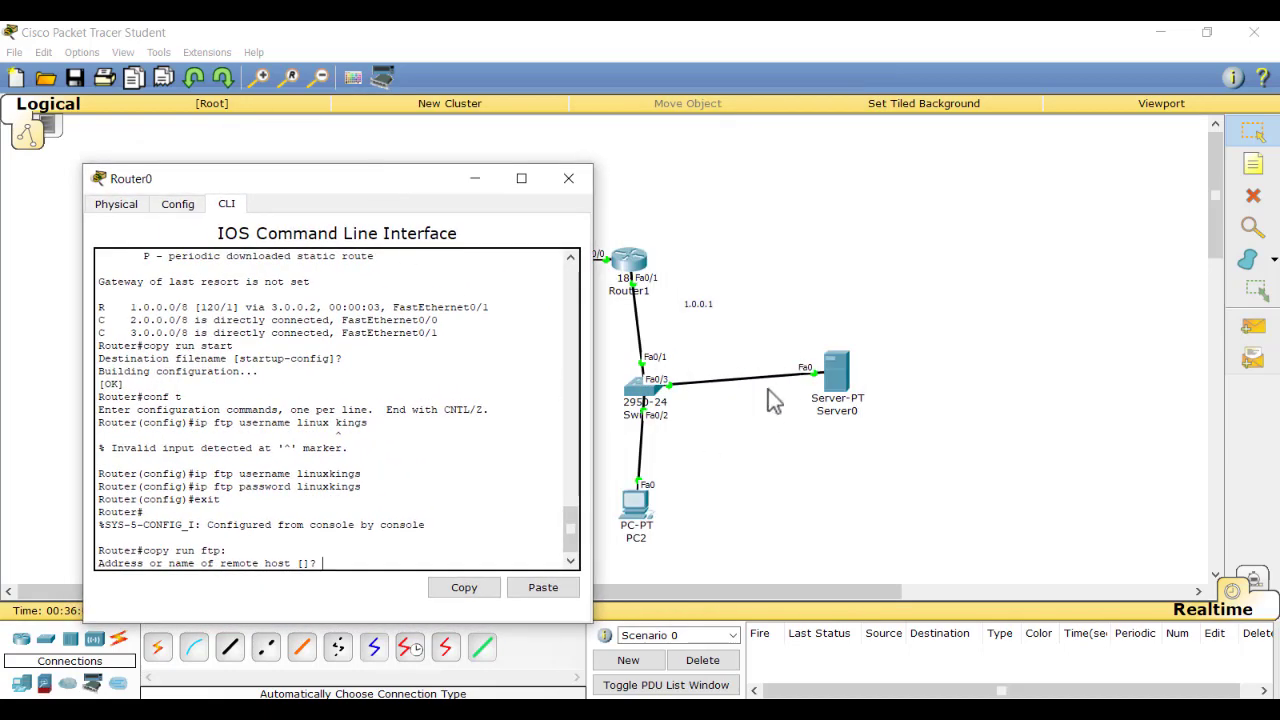
left_click(845, 370)
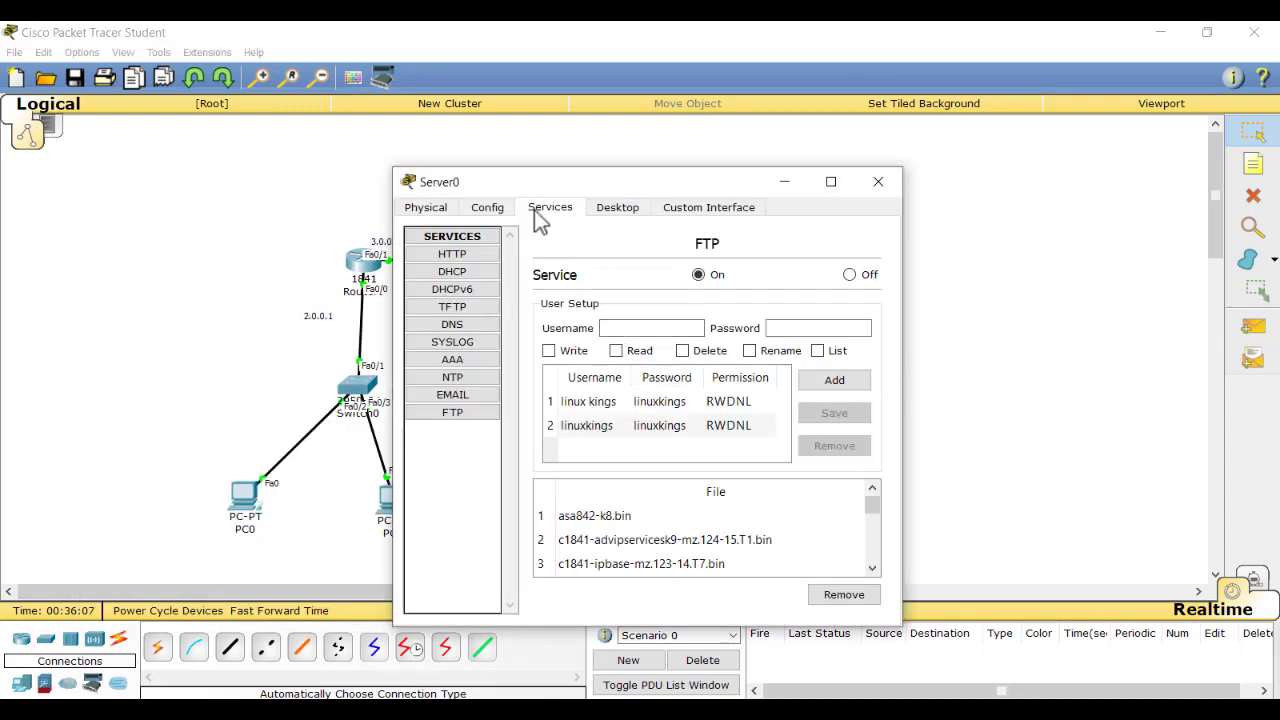
left_click(617, 208)
left_click(472, 273)
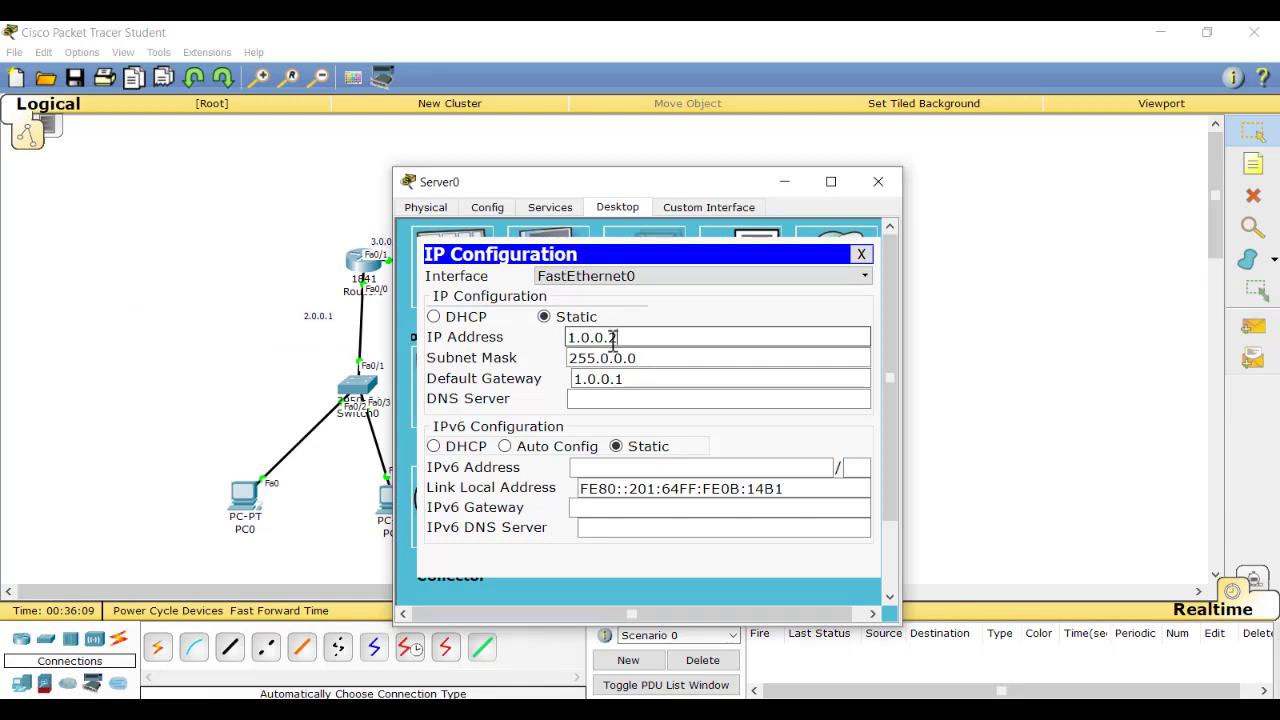
left_click_drag(618, 338, 540, 348)
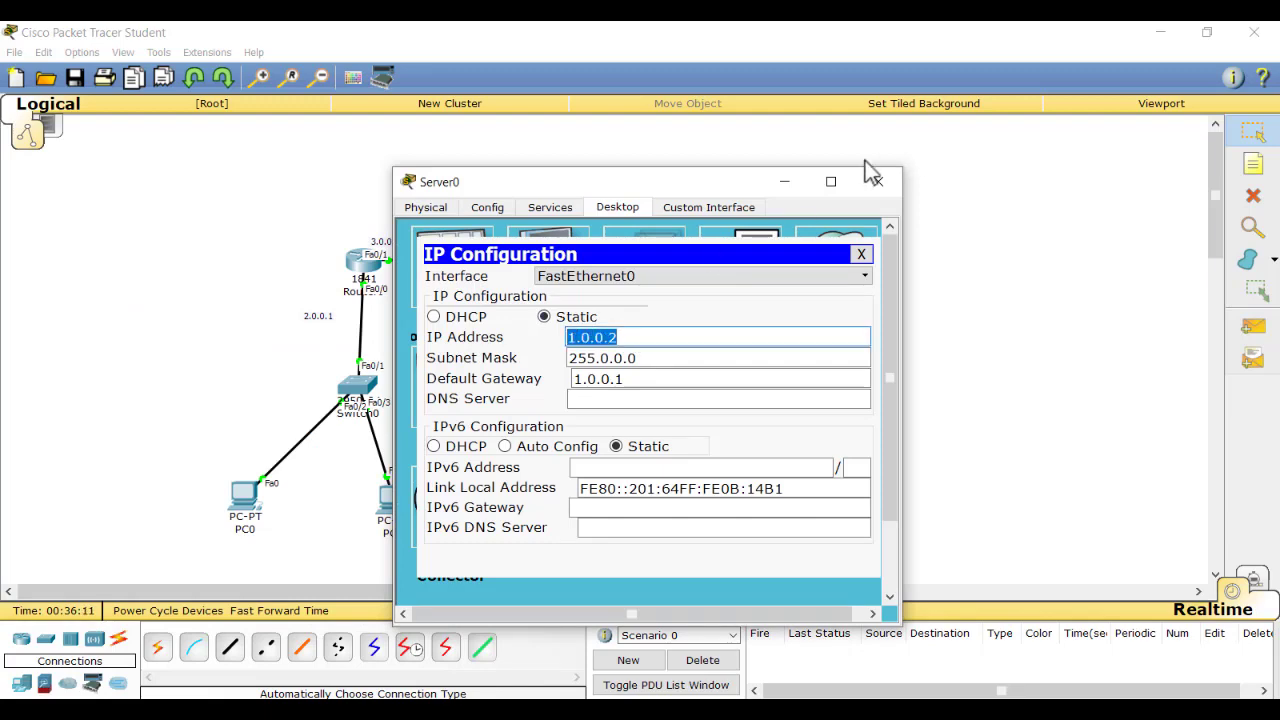
left_click(770, 182)
left_click(362, 276)
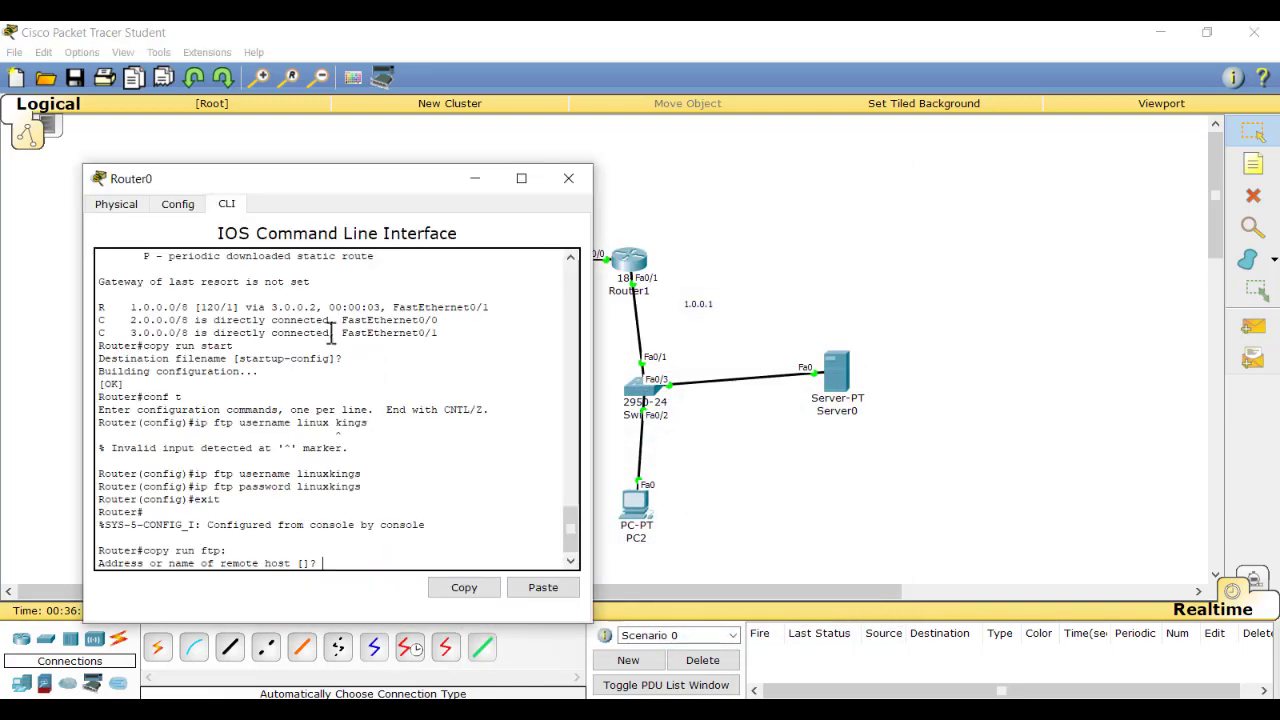
- Complete Router0's FTP copy with remote host 1.0.0.2 and destination filename back-up1, then minimize the router window
type("1.0.0.2")
key("Return")
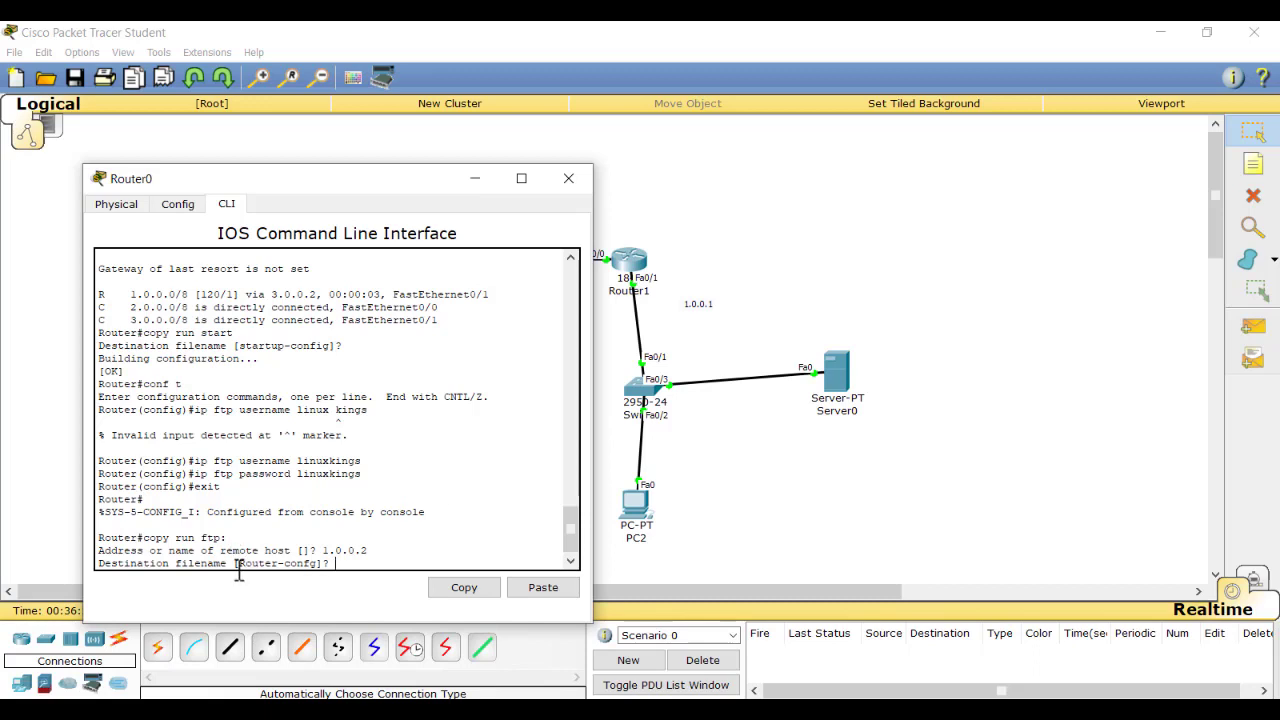
left_click_drag(236, 560, 363, 578)
left_click(350, 560)
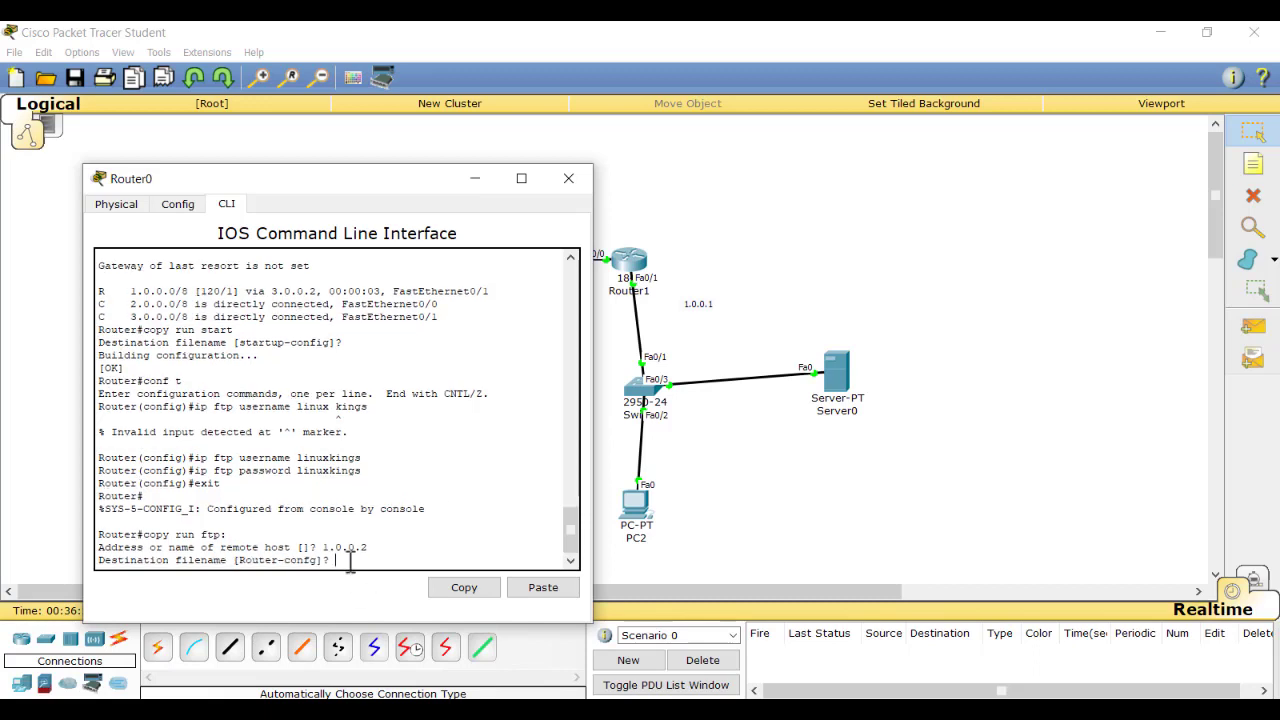
type("back-up1")
key("Return")
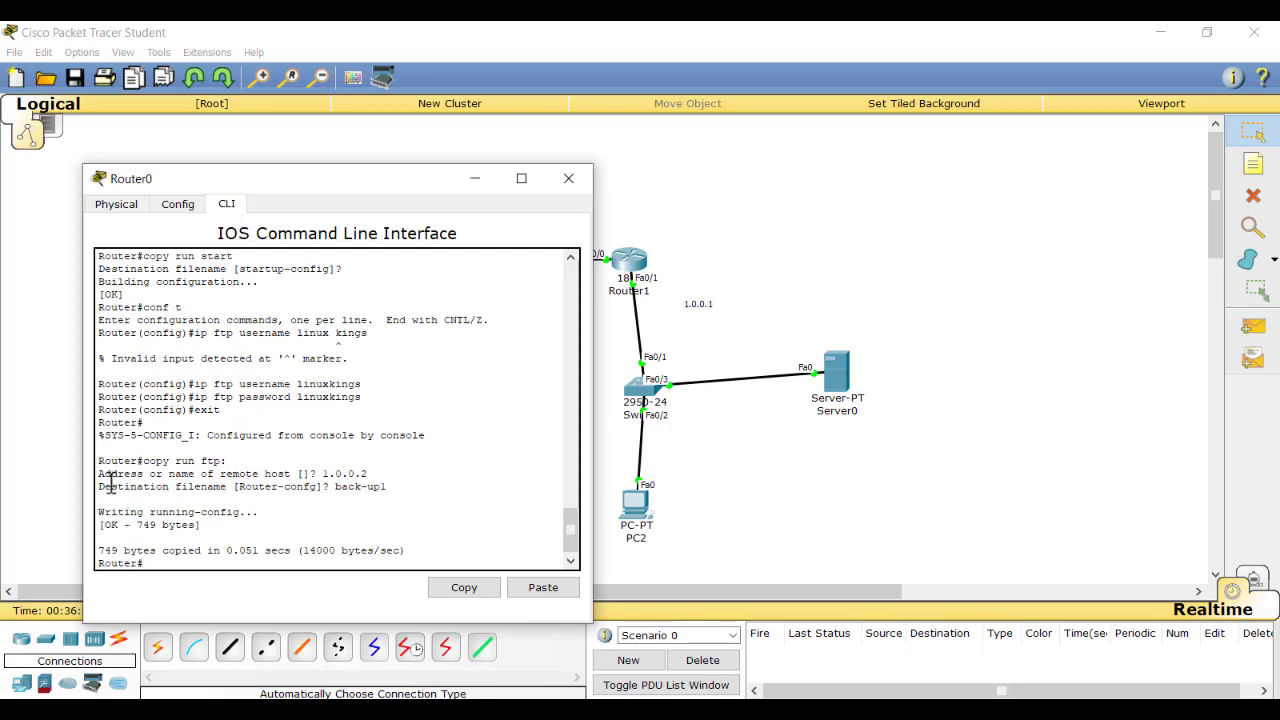
left_click_drag(104, 487, 150, 512)
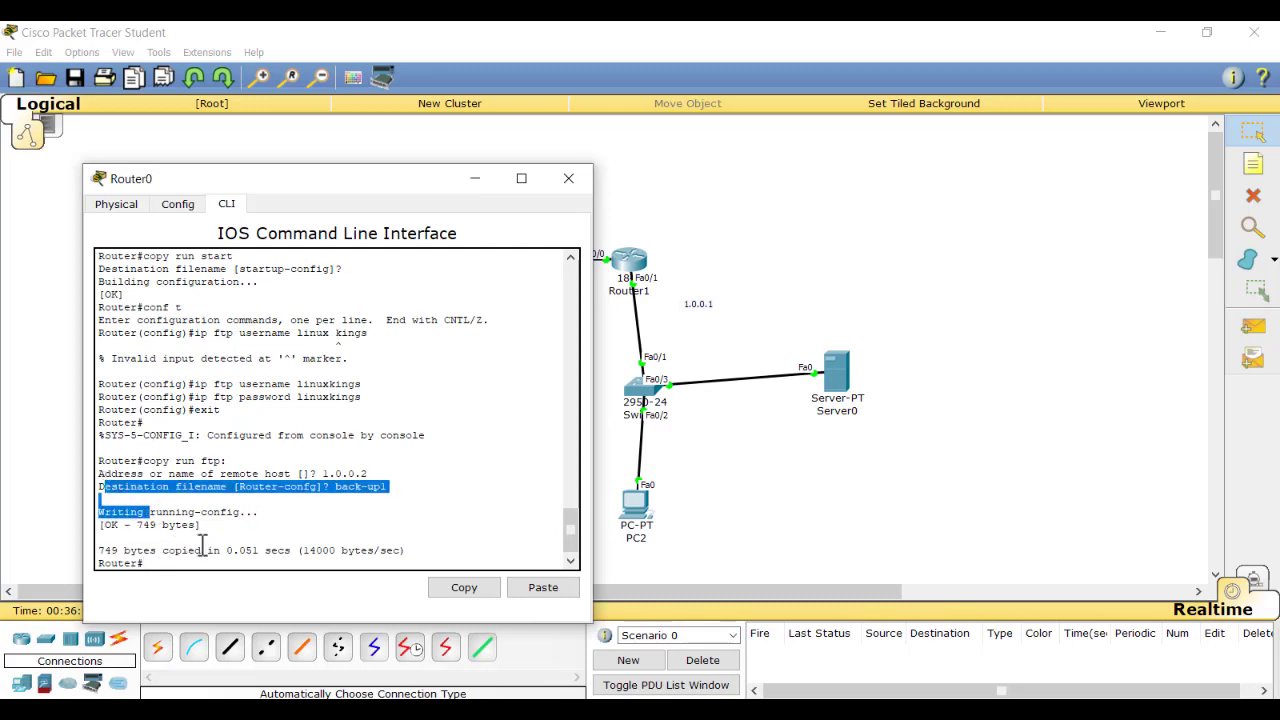
mouse_move(194, 551)
left_mouse_down()
mouse_move(236, 551)
mouse_move(218, 551)
left_mouse_up()
left_click(313, 517)
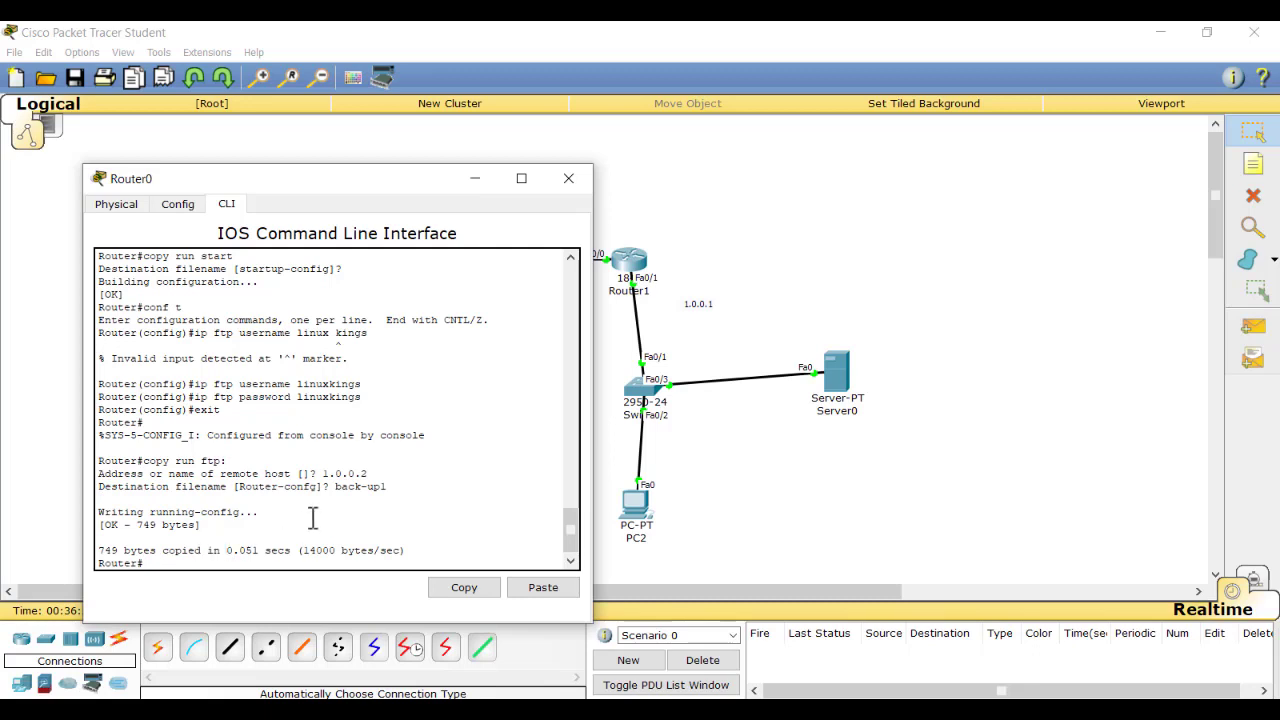
left_click(474, 180)
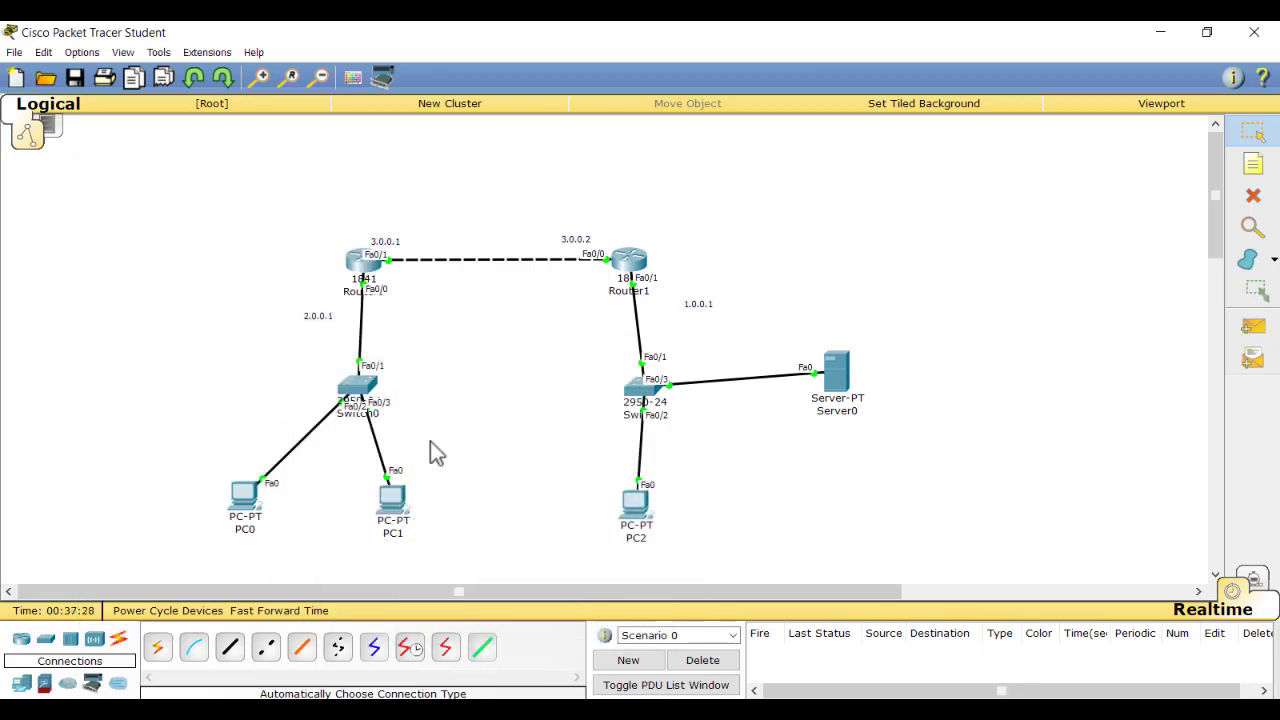
- Configure PC1 with static IP address 2.0.0.2, subnet mask 255.0.0.0 and default gateway 2.0.0.1
left_click(393, 500)
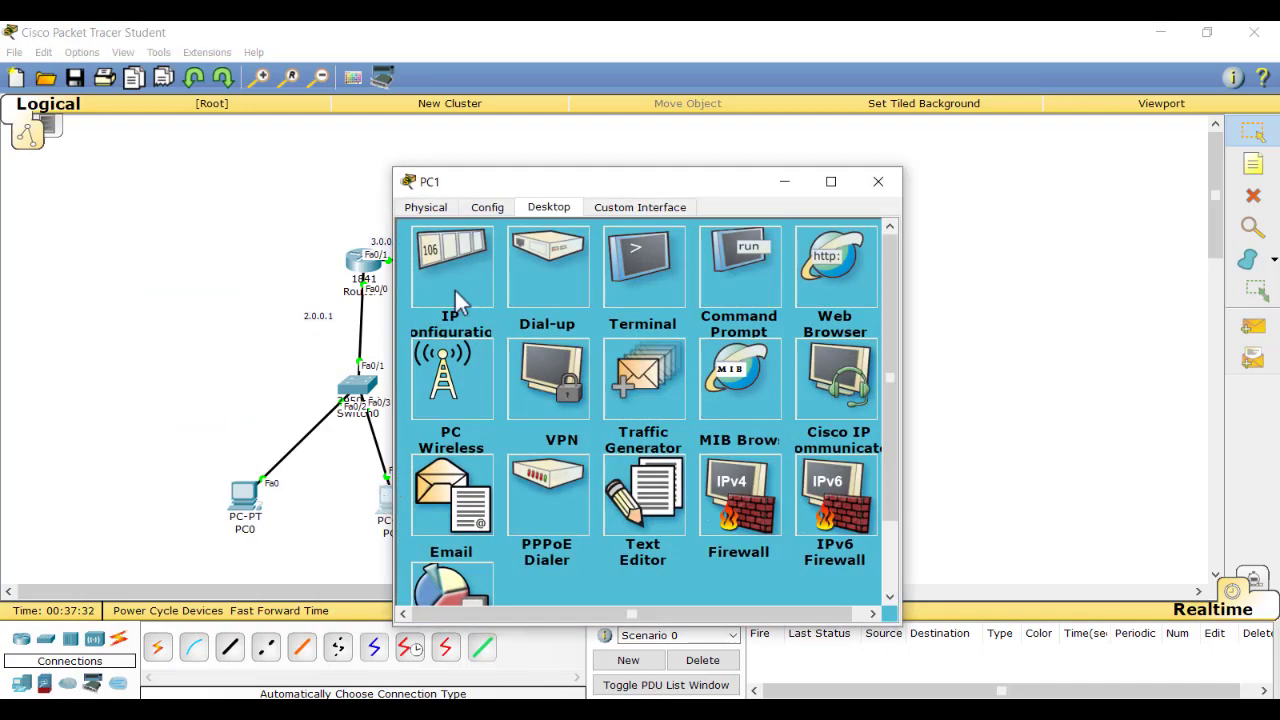
left_click(466, 290)
left_click(598, 308)
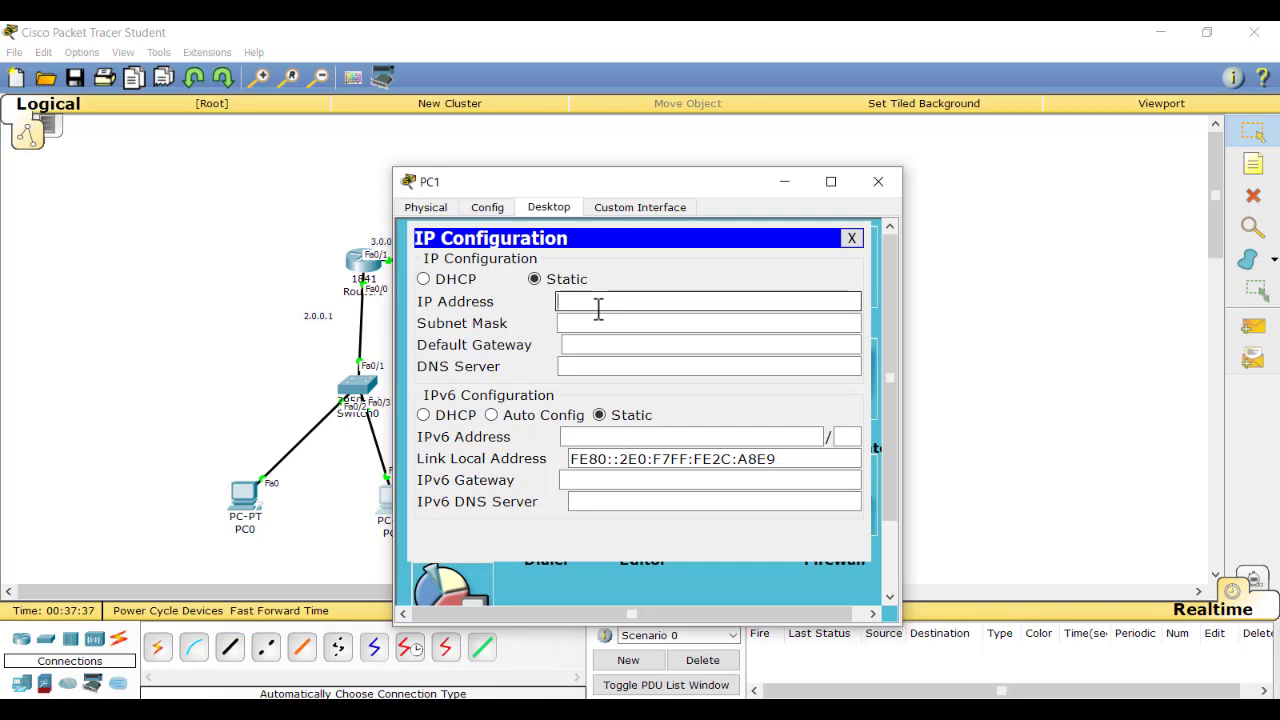
type("2.0.0.2")
left_click(597, 326)
left_click(598, 344)
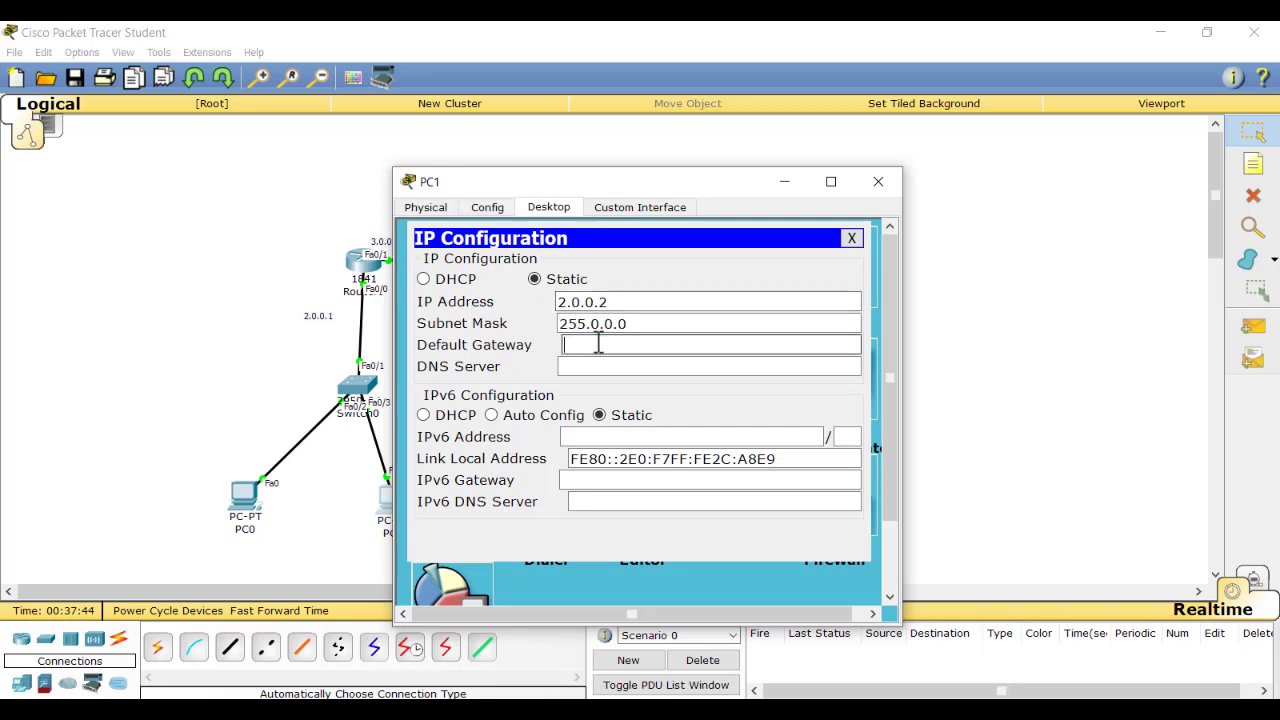
type("2.0.0.1")
left_click(851, 238)
left_click(878, 181)
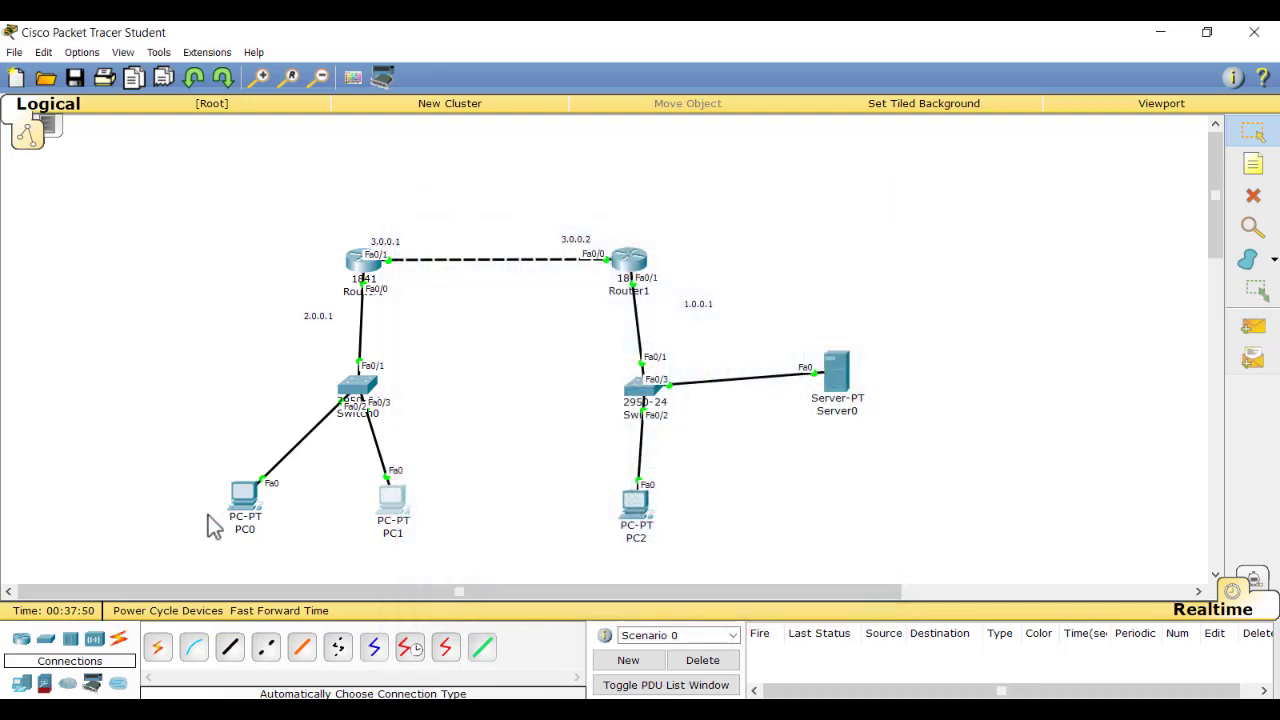
- Configure PC0 with static IP address 2.0.0.4, subnet mask 255.0.0.0 and default gateway 2.0.0.1
left_click(242, 510)
left_click(552, 206)
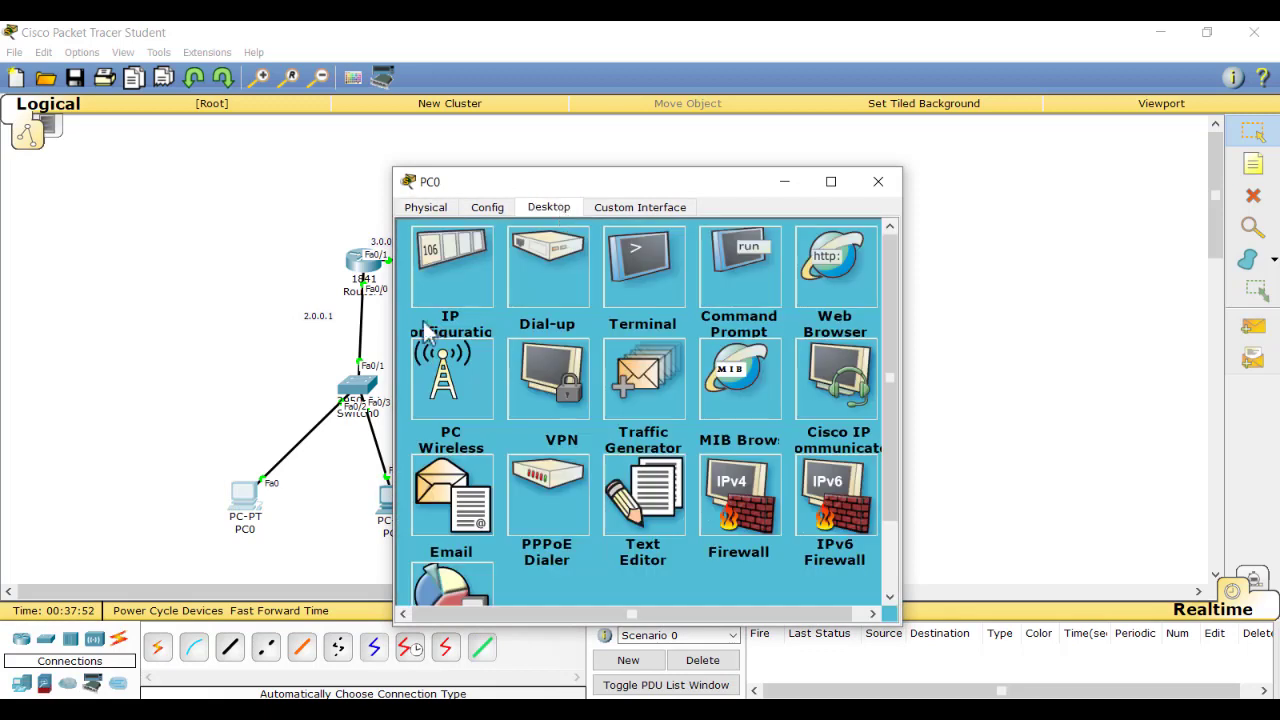
left_click(440, 290)
left_click(583, 301)
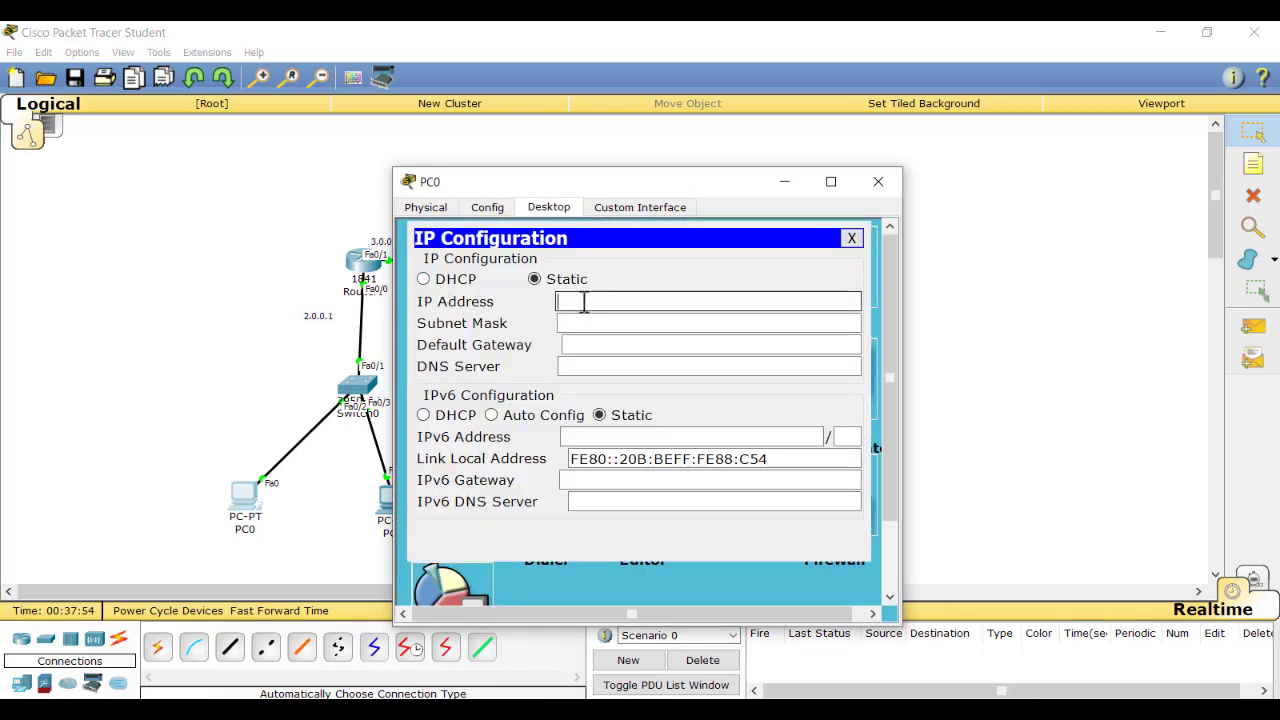
type("2.0.0.")
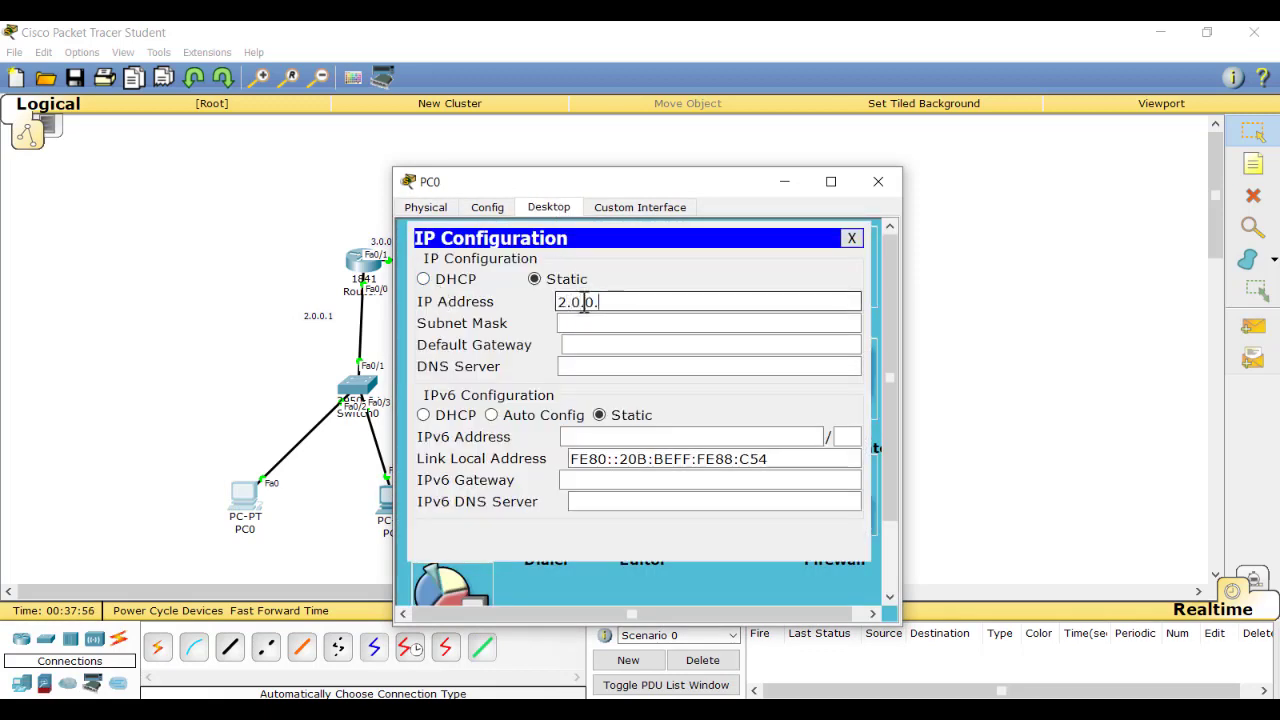
type("4")
key("Tab")
key("Tab")
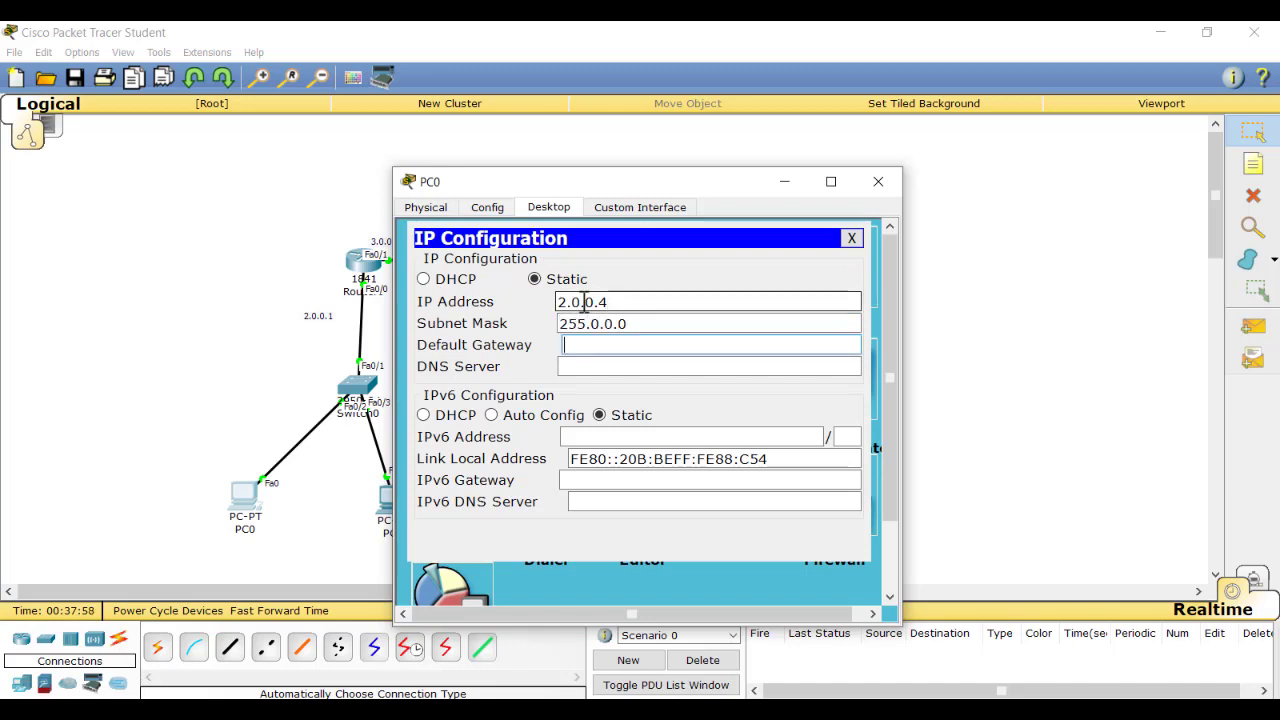
type("2.0.0.1")
left_click(890, 180)
- Configure PC2 with static IP address 1.0.0.5, subnet mask 255.0.0.0 and default gateway 1.0.0.1
left_click(645, 510)
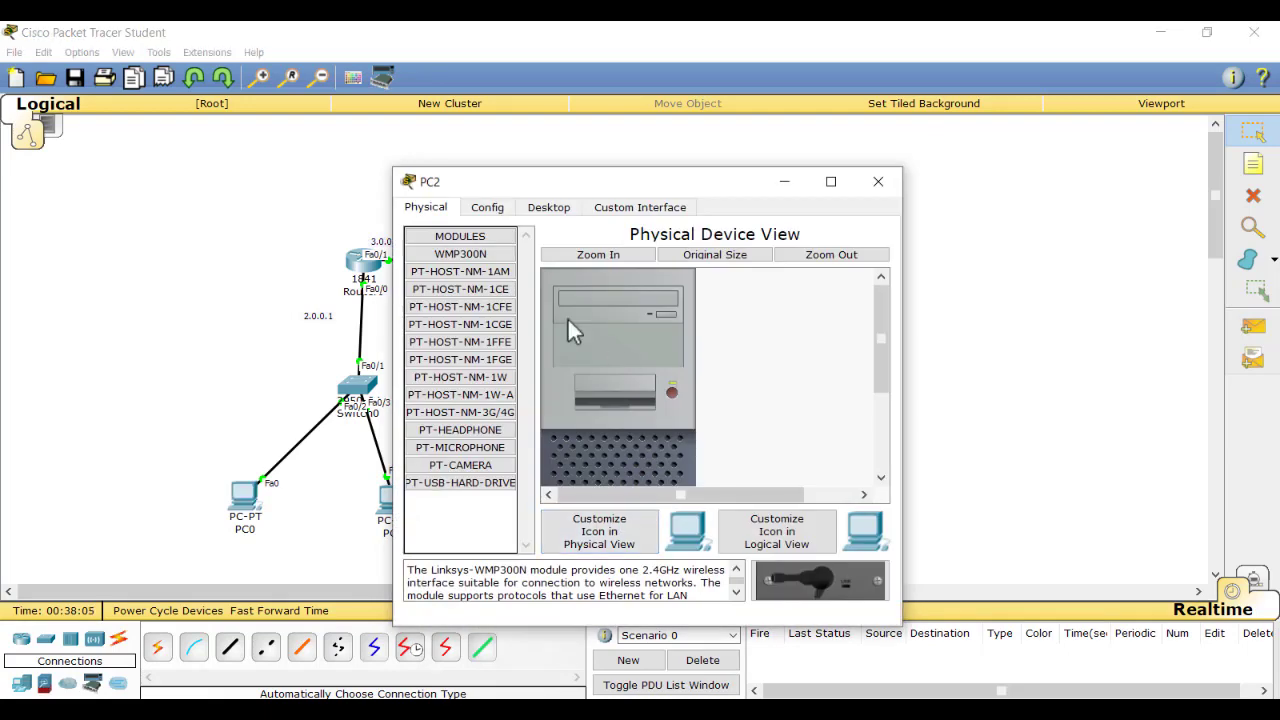
left_click(540, 208)
left_click(449, 263)
left_click(581, 305)
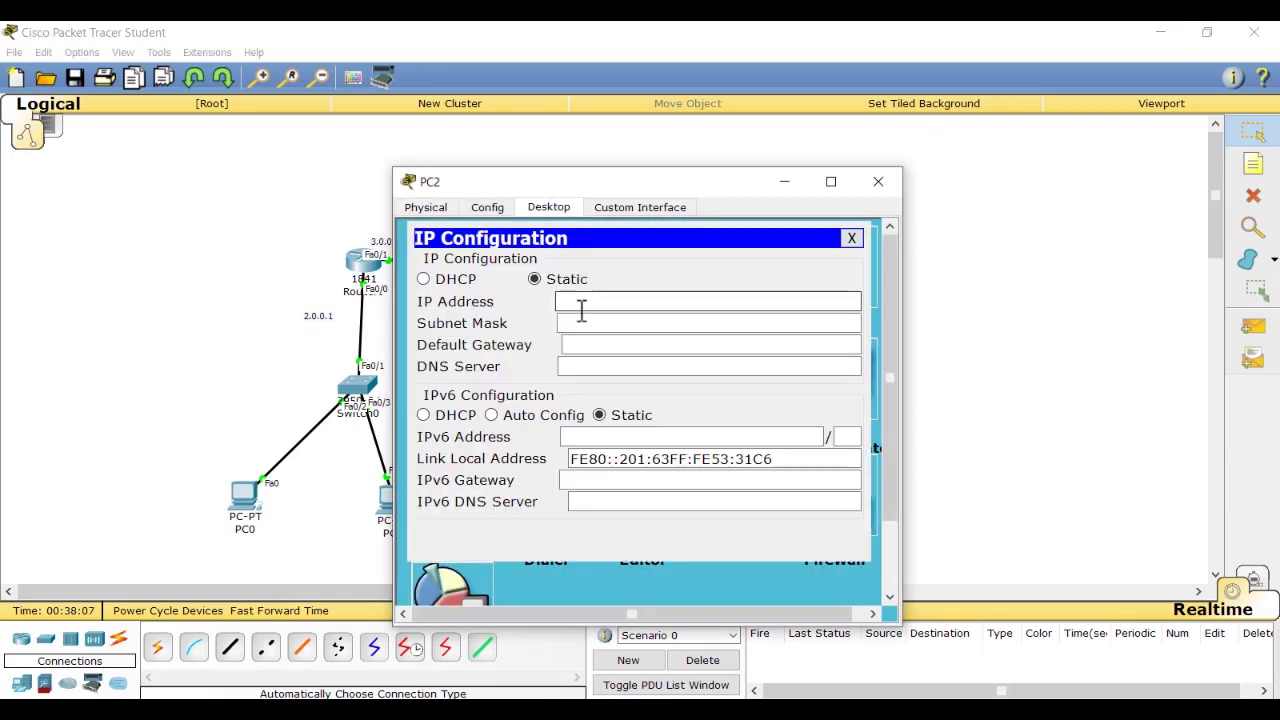
type("1.0.0.")
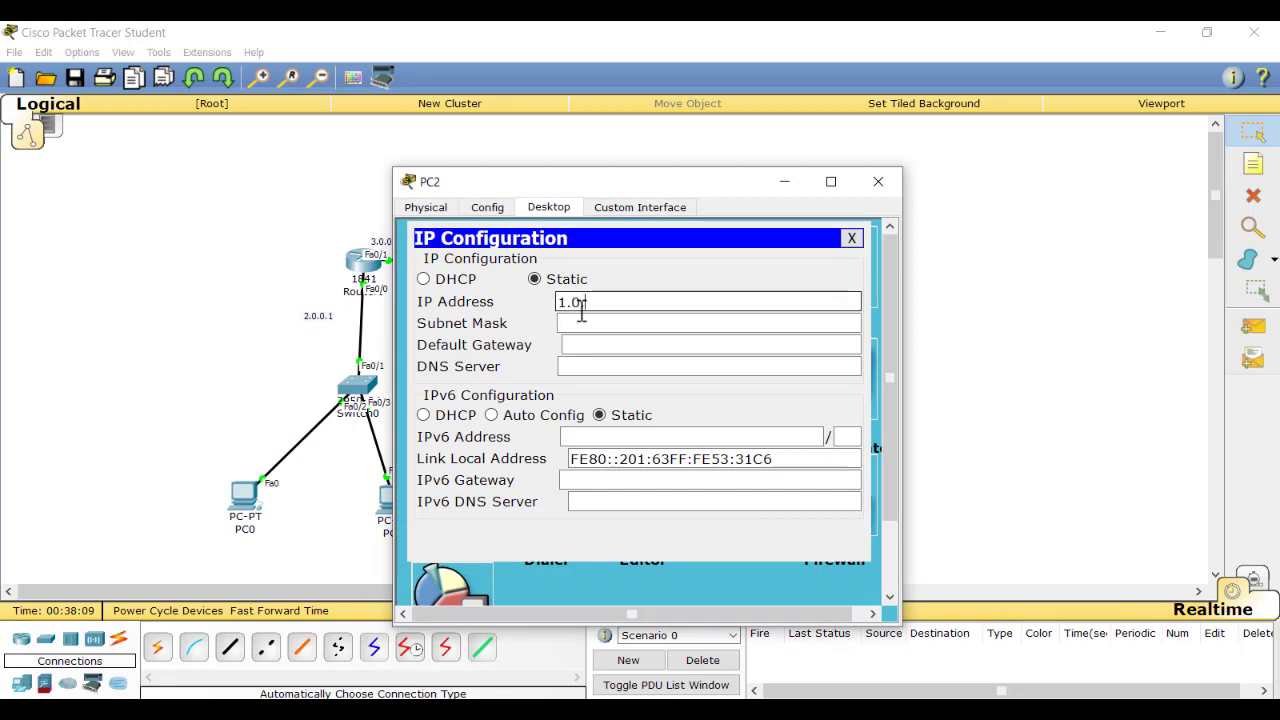
type("4")
key("BackSpace")
type("5")
key("Tab")
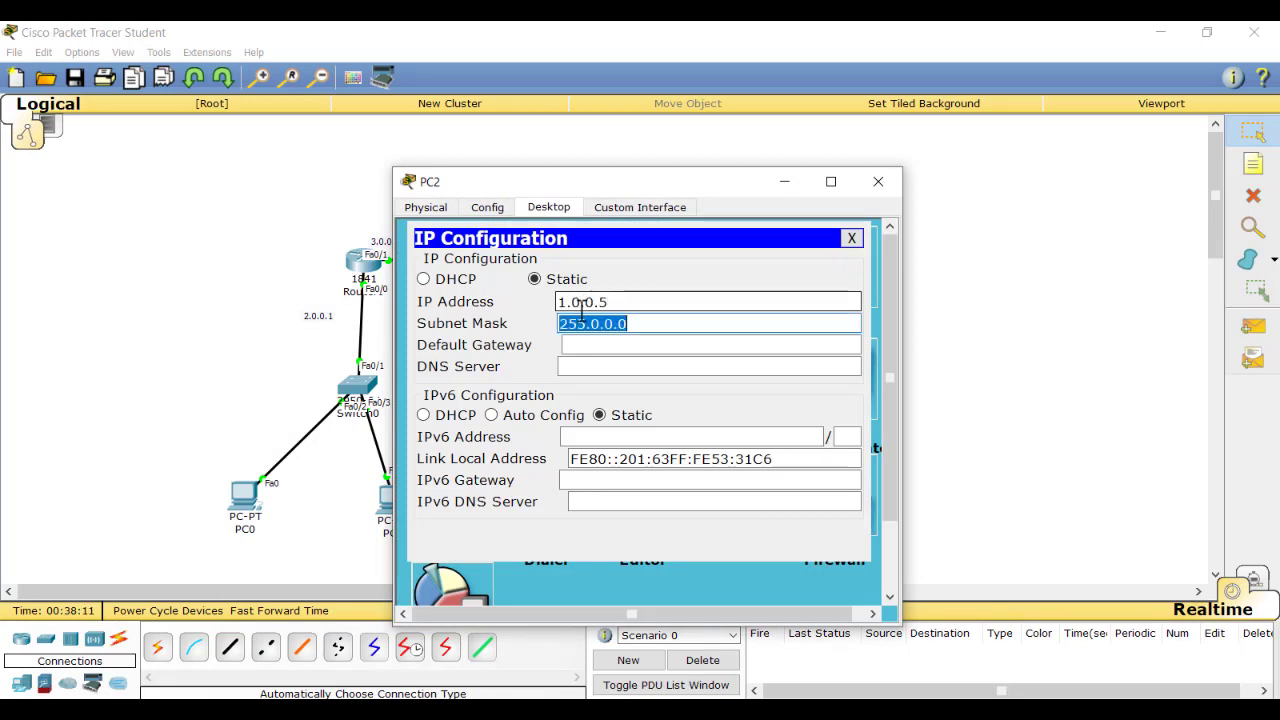
key("Tab")
type("1.0")
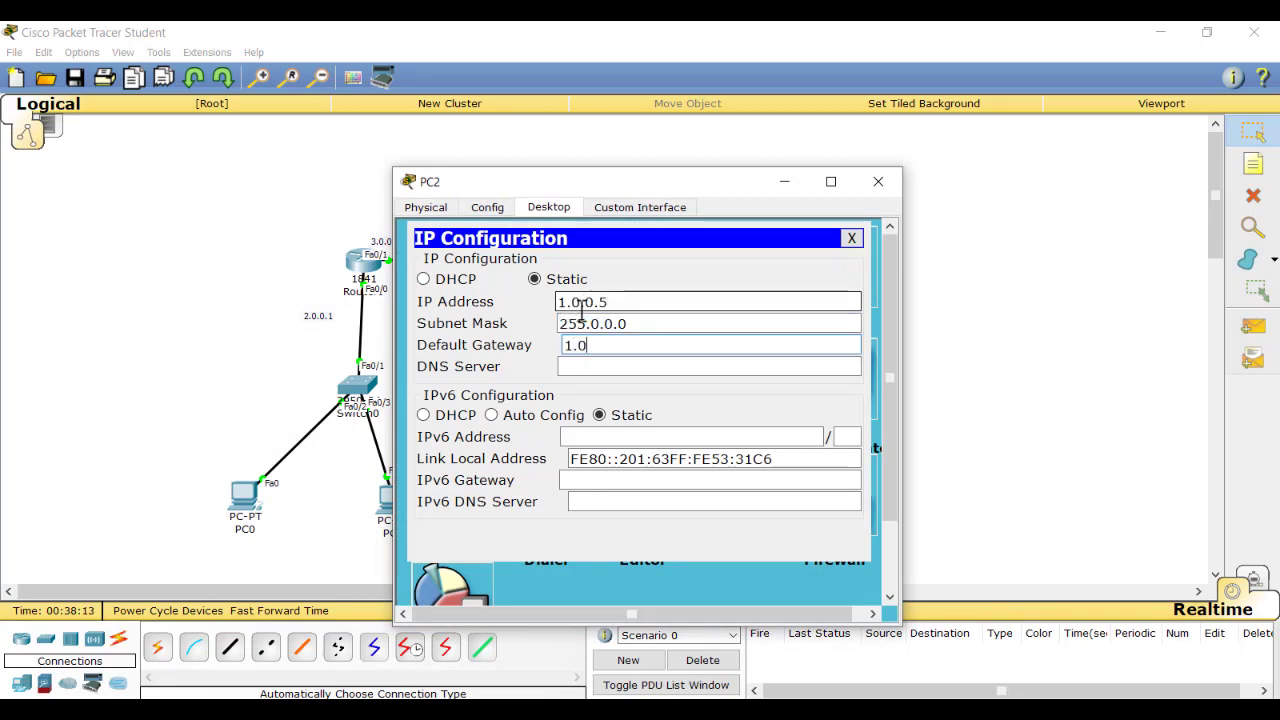
type(".0.1")
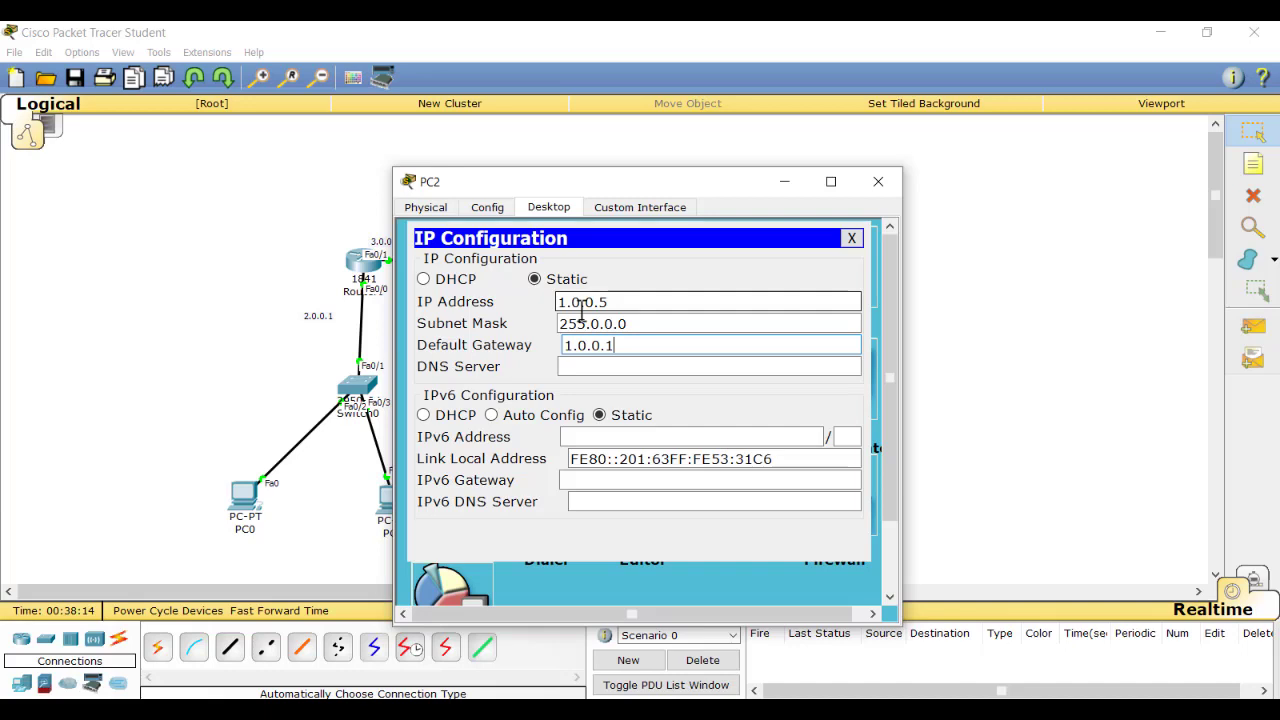
left_click(878, 181)
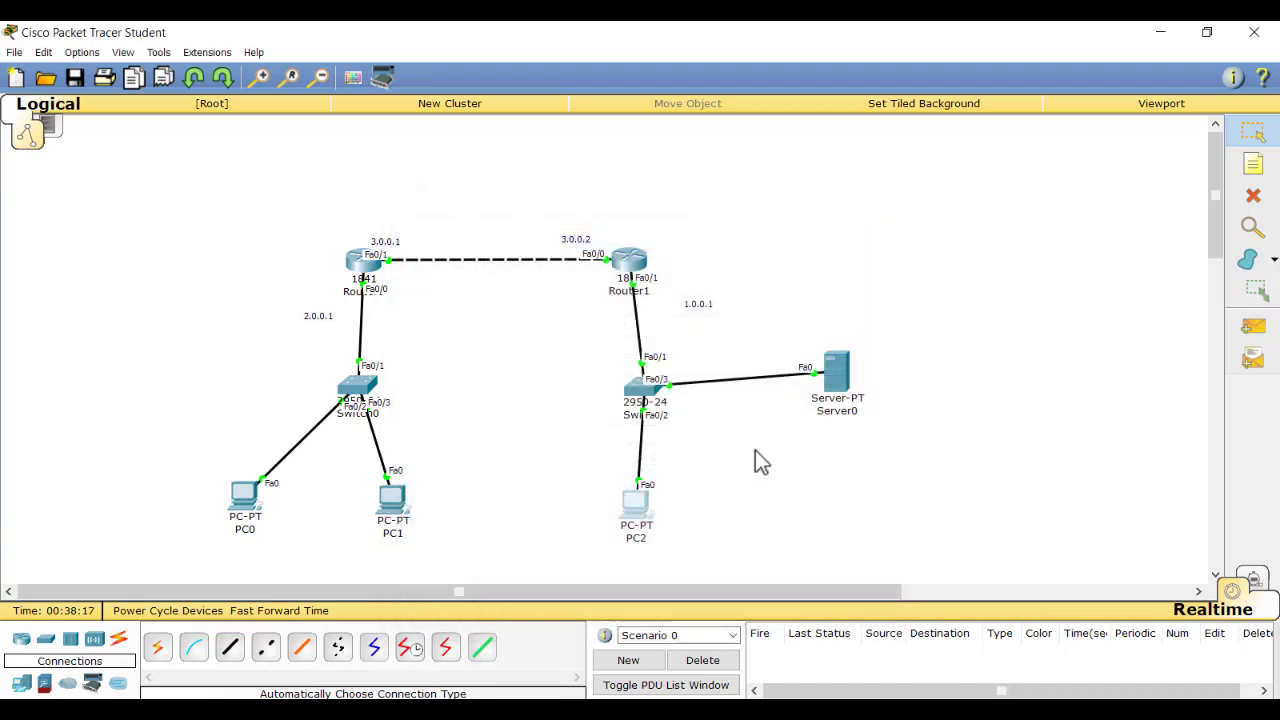
- Connect to the FTP server at 1.0.0.2 from PC1's command prompt
left_click(392, 500)
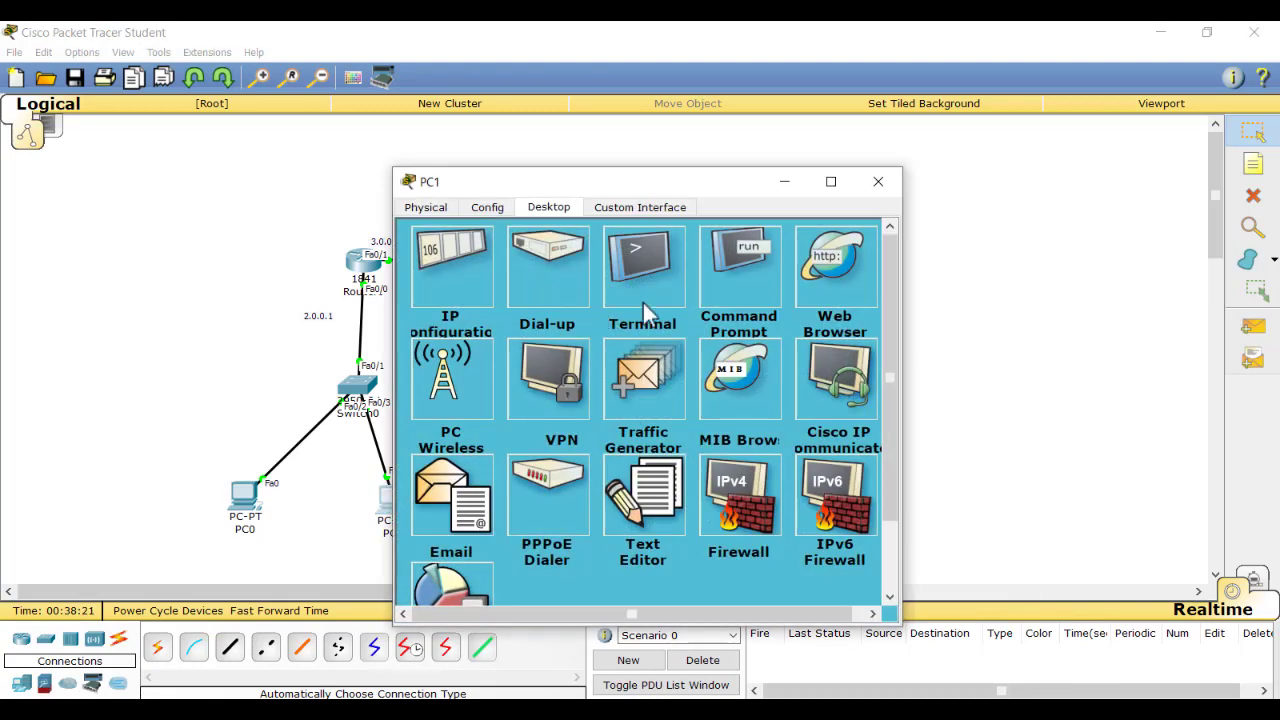
left_click(719, 287)
key("Up")
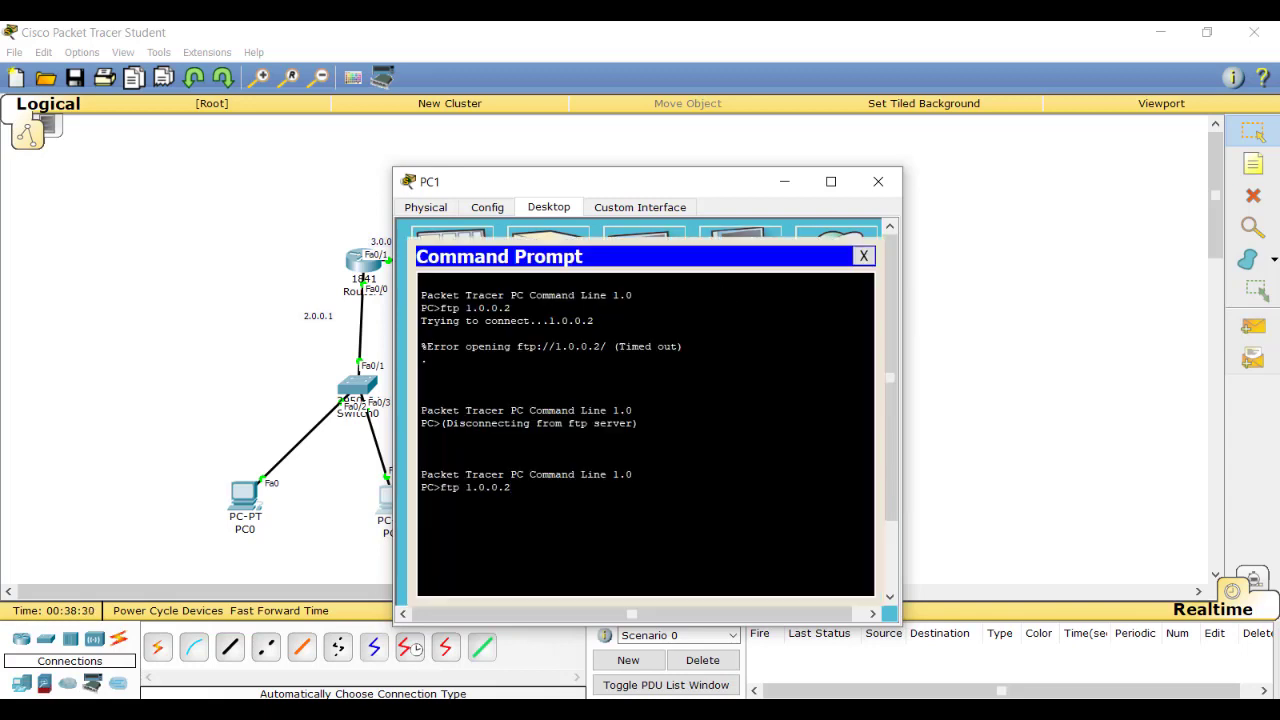
key("Return")
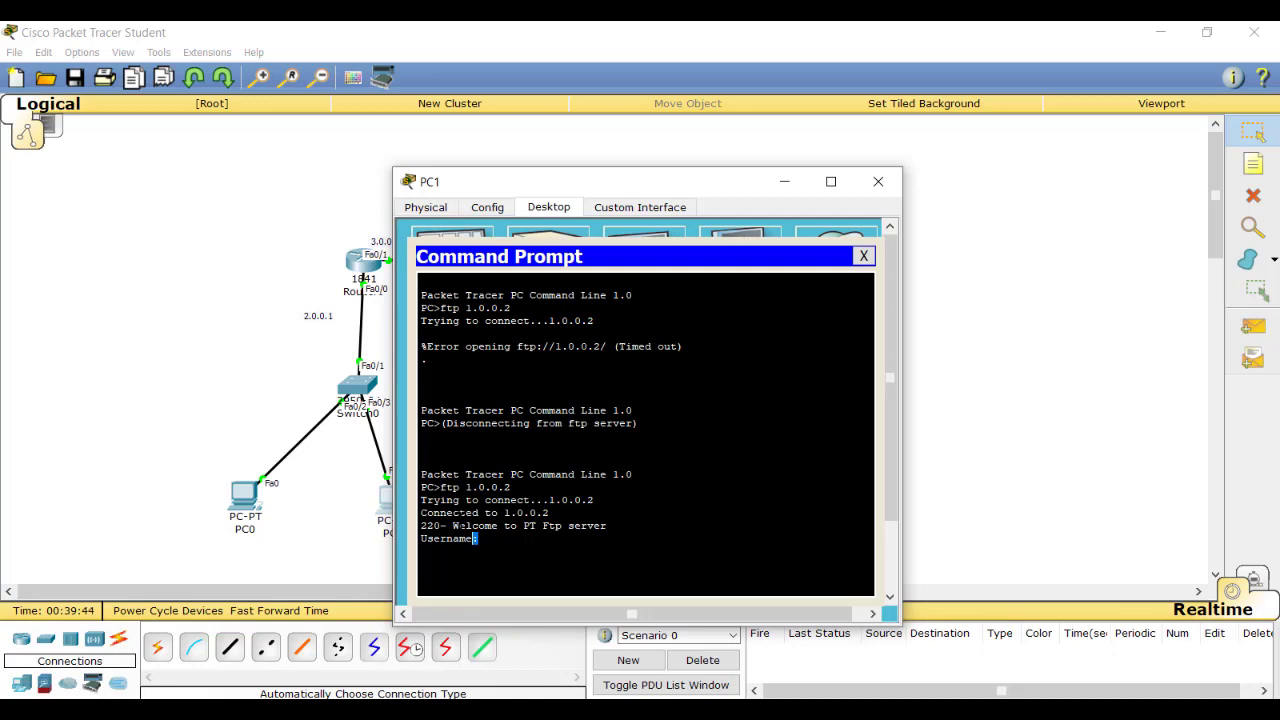
- Log in to the FTP server with username linuxkings and the account password
type("linuxkings")
key("Return")
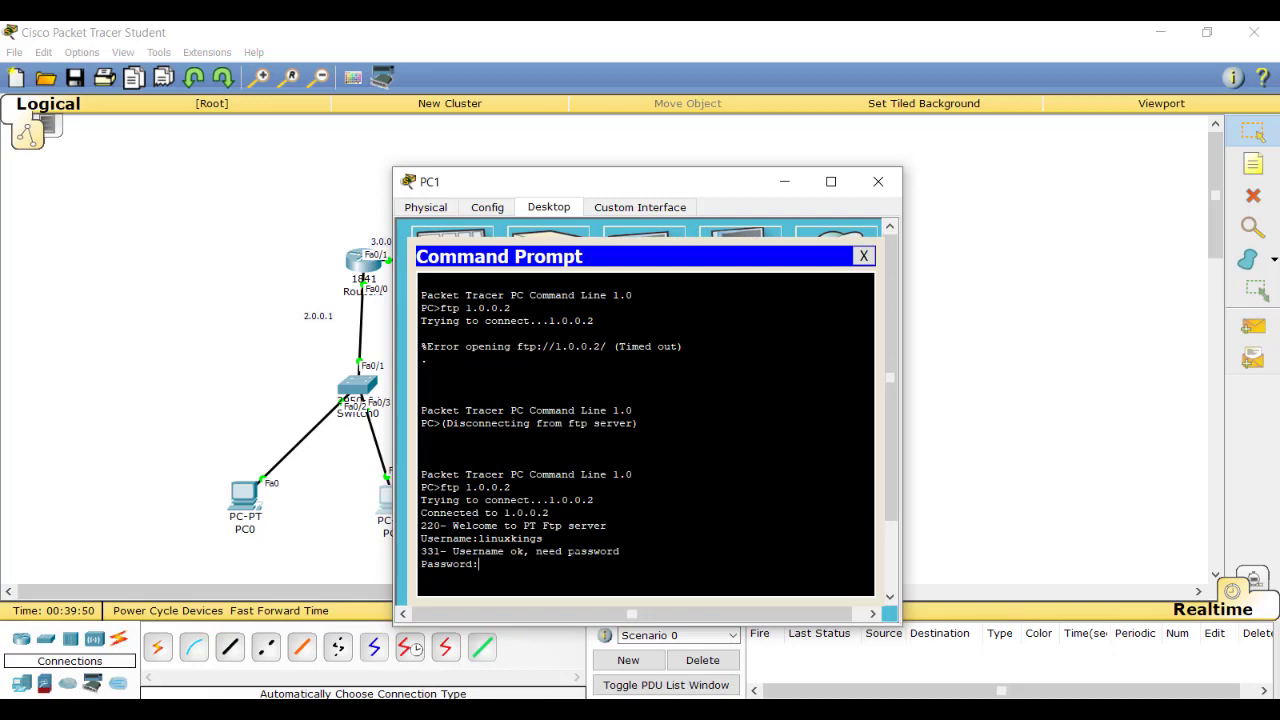
mouse_move(544, 538)
left_mouse_down()
mouse_move(492, 551)
mouse_move(535, 551)
left_mouse_up()
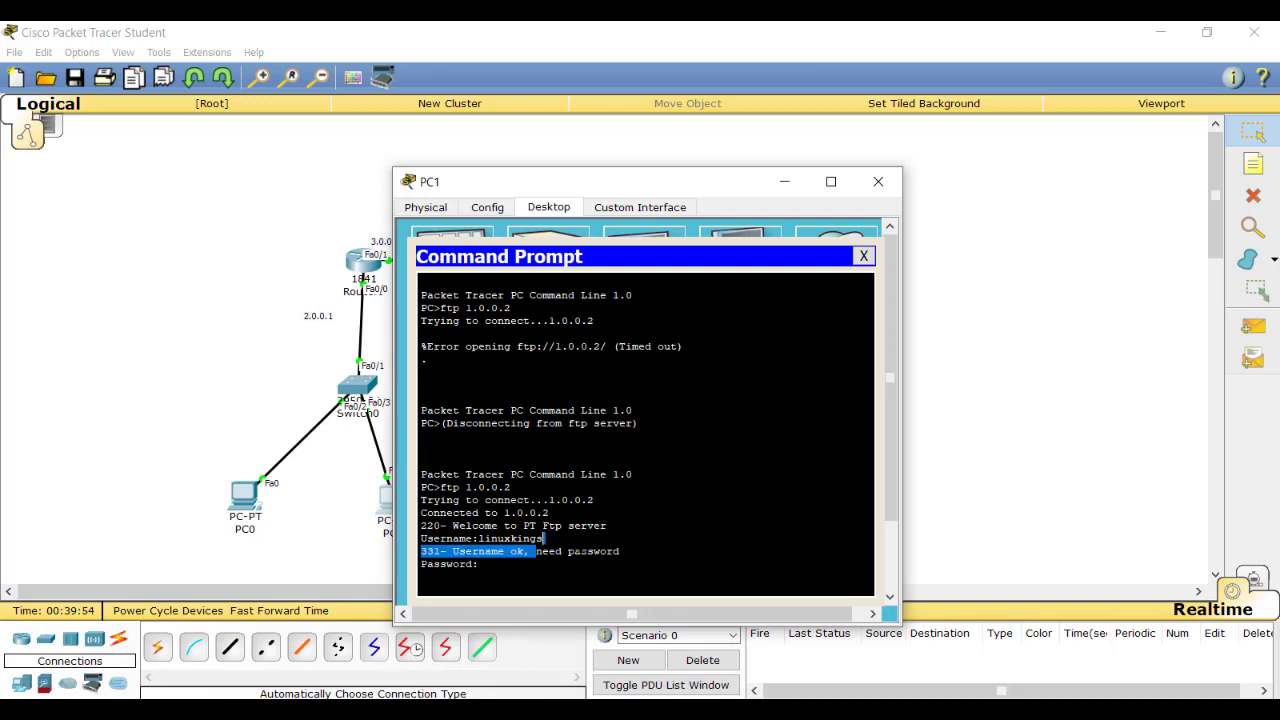
left_click(535, 551)
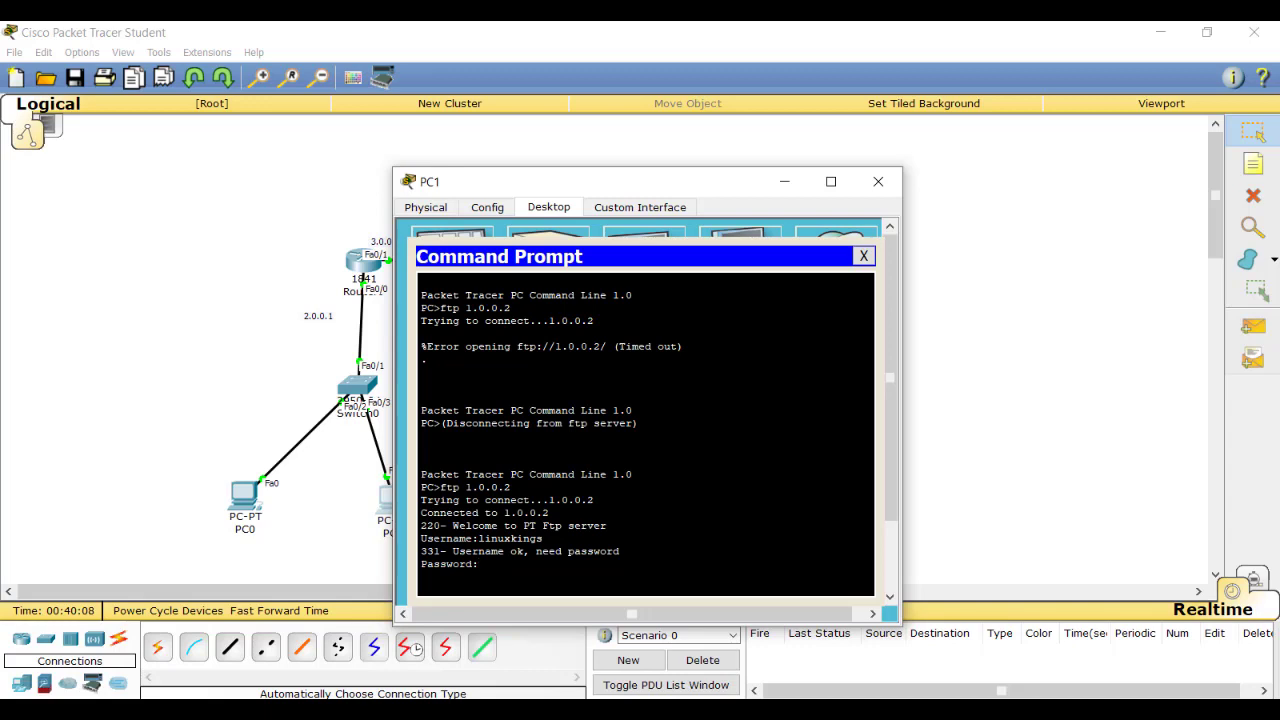
key("Return")
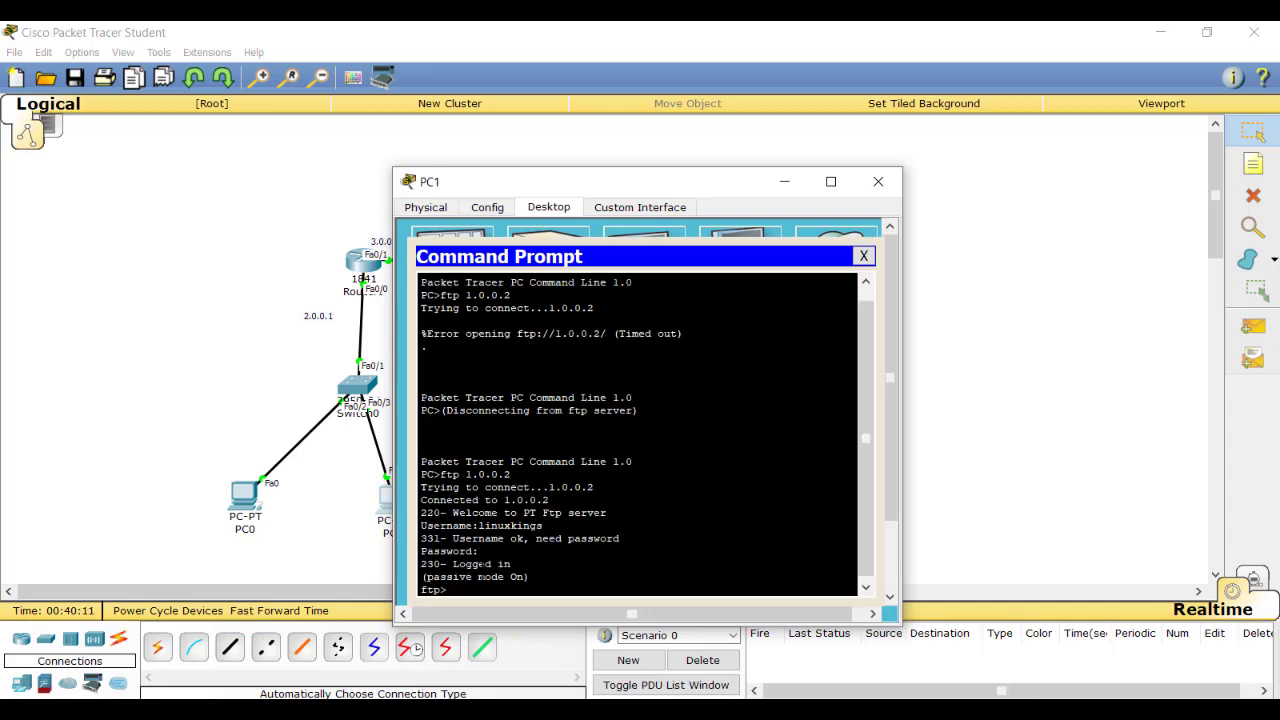
- List the FTP server's directory from PC1 with the dir command
mouse_move(891, 426)
left_mouse_down()
mouse_move(891, 444)
mouse_move(888, 417)
left_mouse_up()
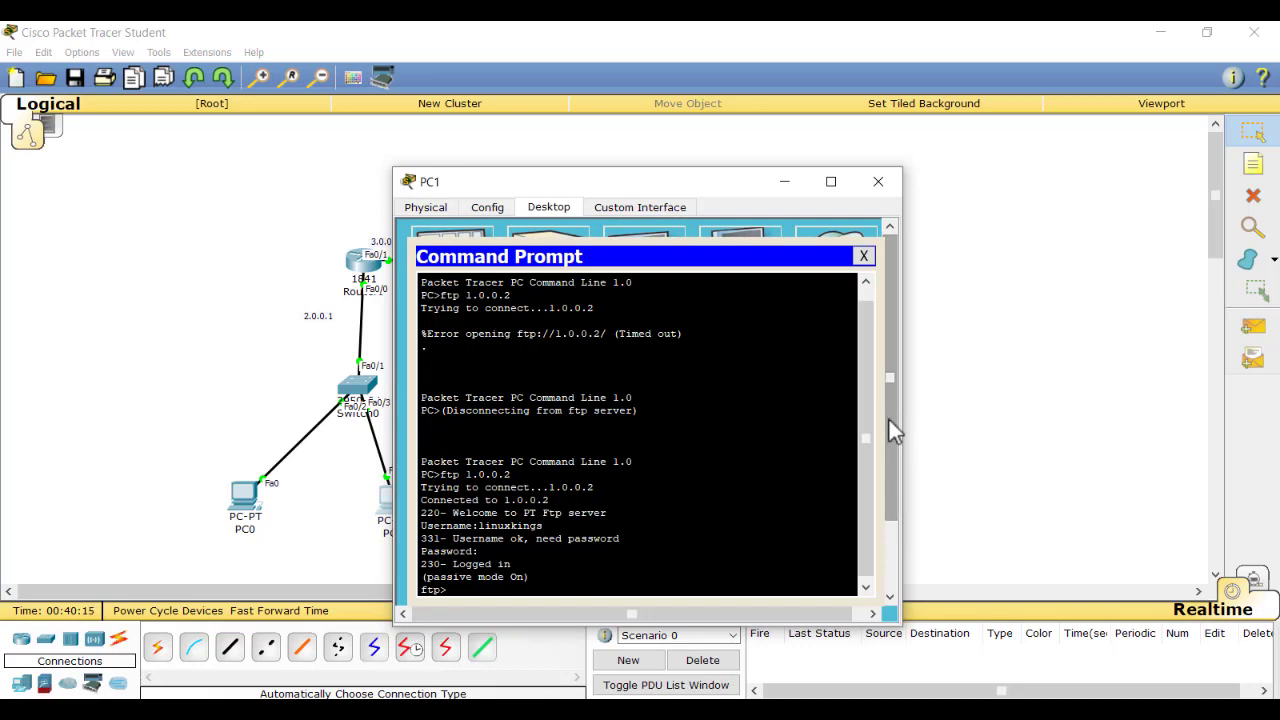
left_click_drag(862, 440, 860, 468)
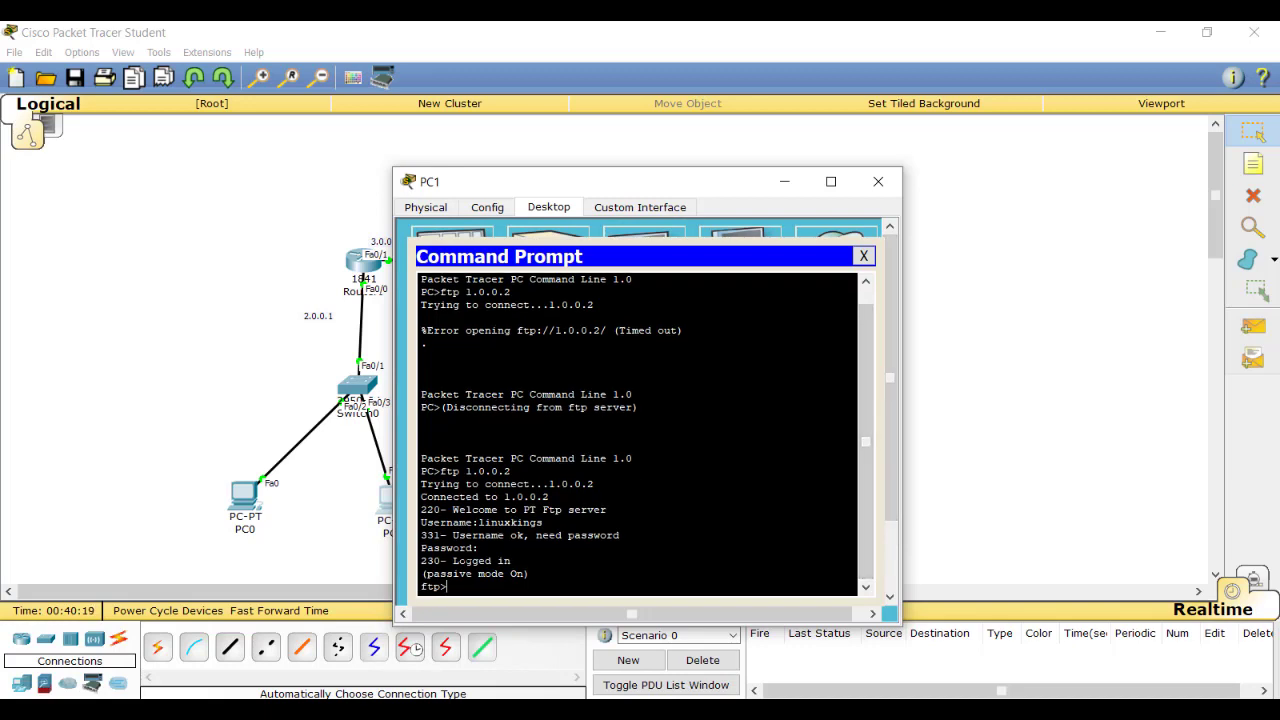
left_click_drag(424, 573, 462, 573)
left_click(465, 597)
type("dir")
key("Return")
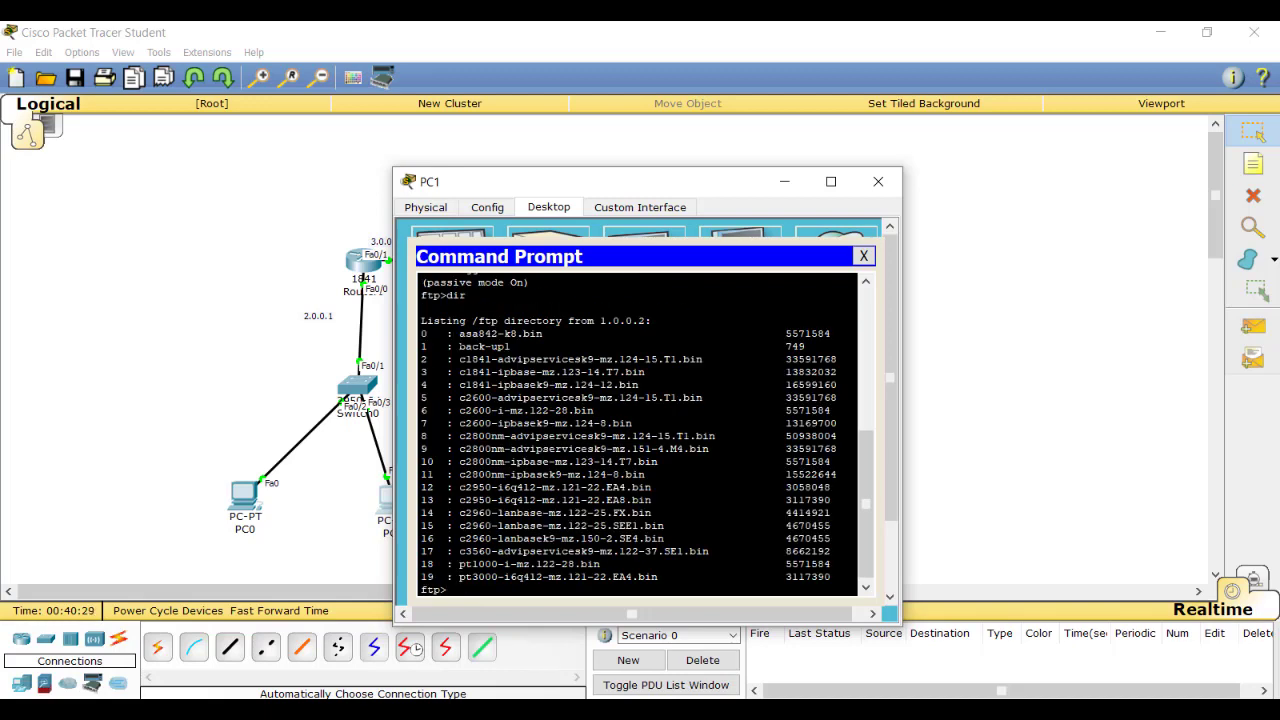
- Examine the file names in the FTP directory listing, especially back-up1, and close PC1's command prompt
left_click_drag(449, 333, 538, 577)
left_click(690, 575)
left_click_drag(453, 346, 511, 347)
left_click(511, 346)
left_click_drag(459, 346, 522, 347)
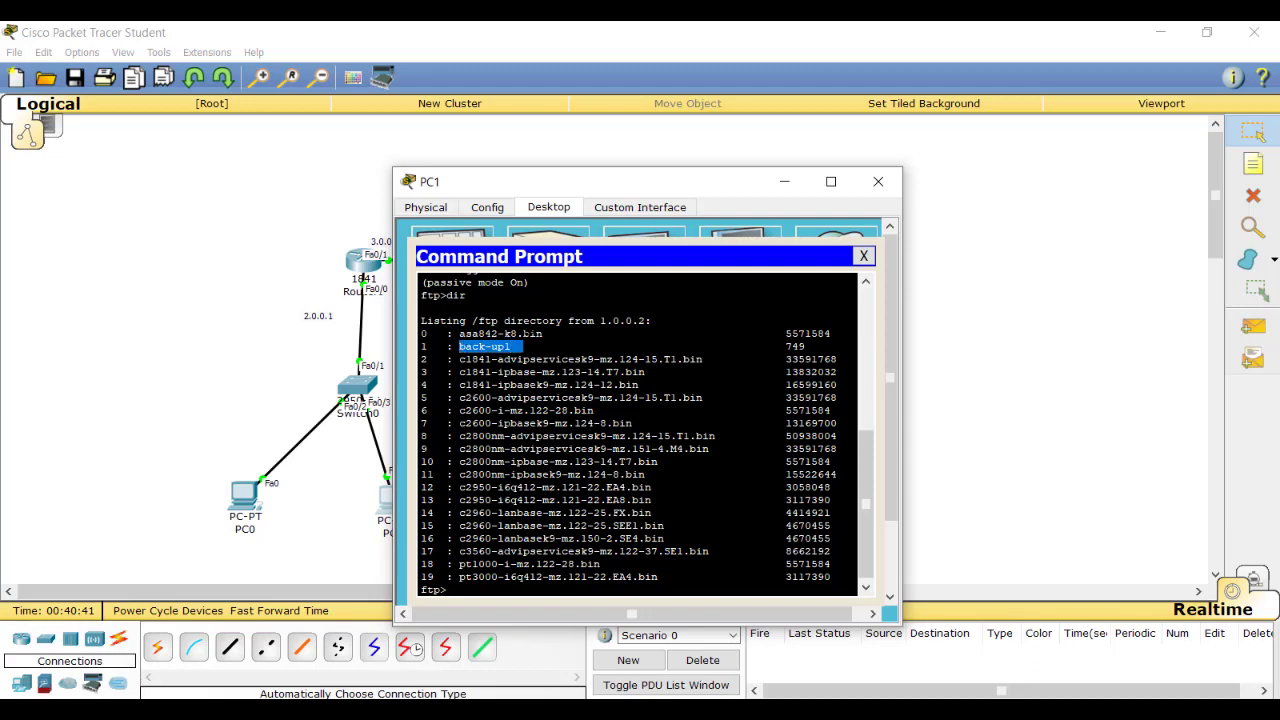
left_click(522, 347)
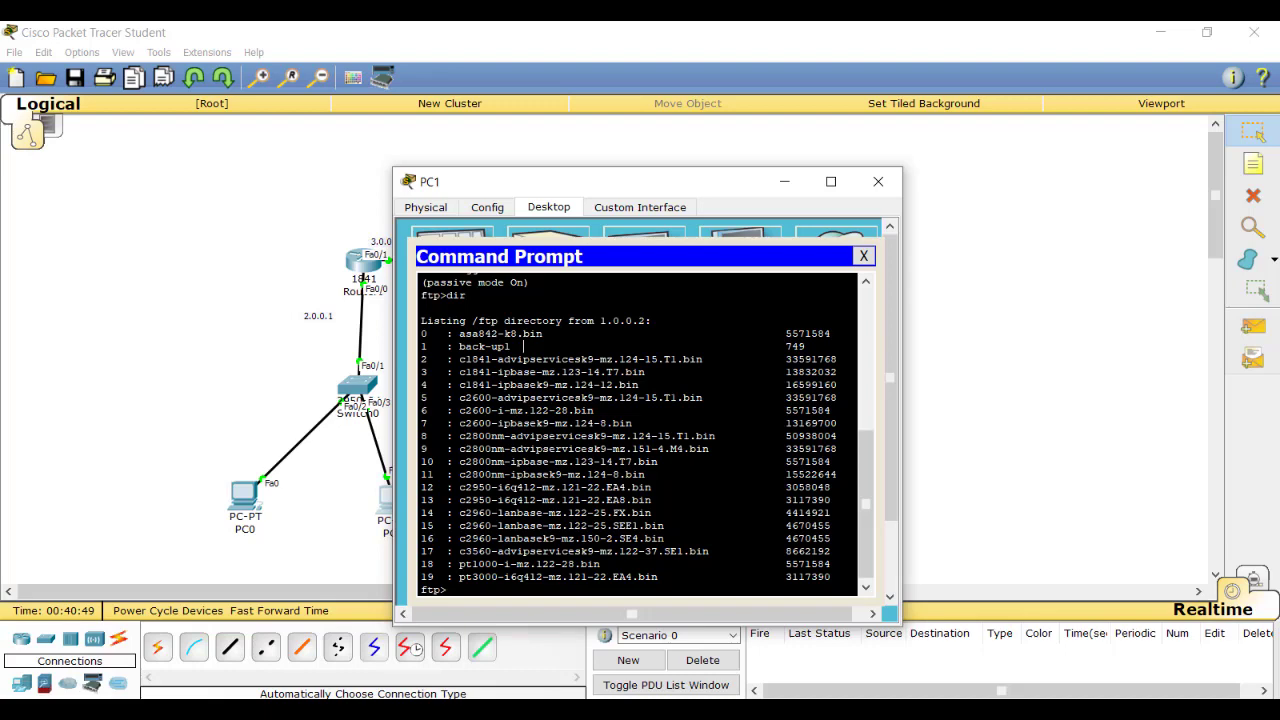
left_click(864, 256)
- View Router1's command-line interface, minimize its window, and inspect the router's port and IP address summary
left_click(630, 262)
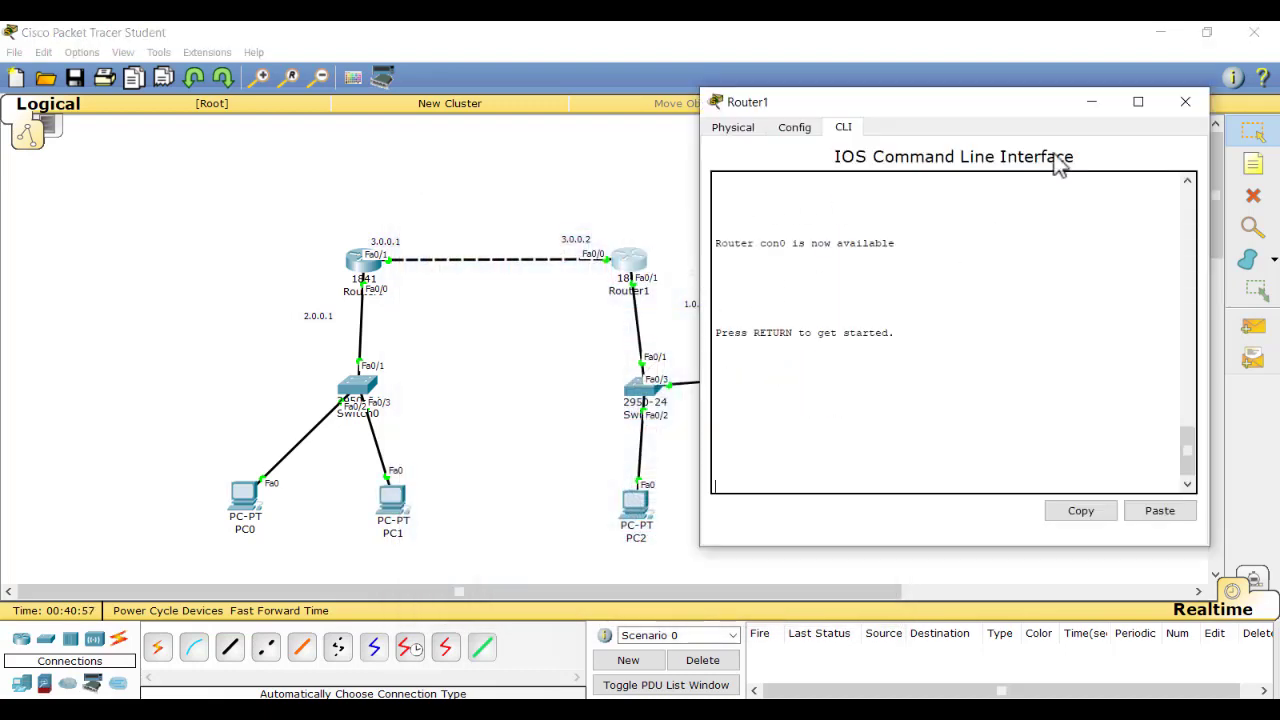
left_click(1091, 101)
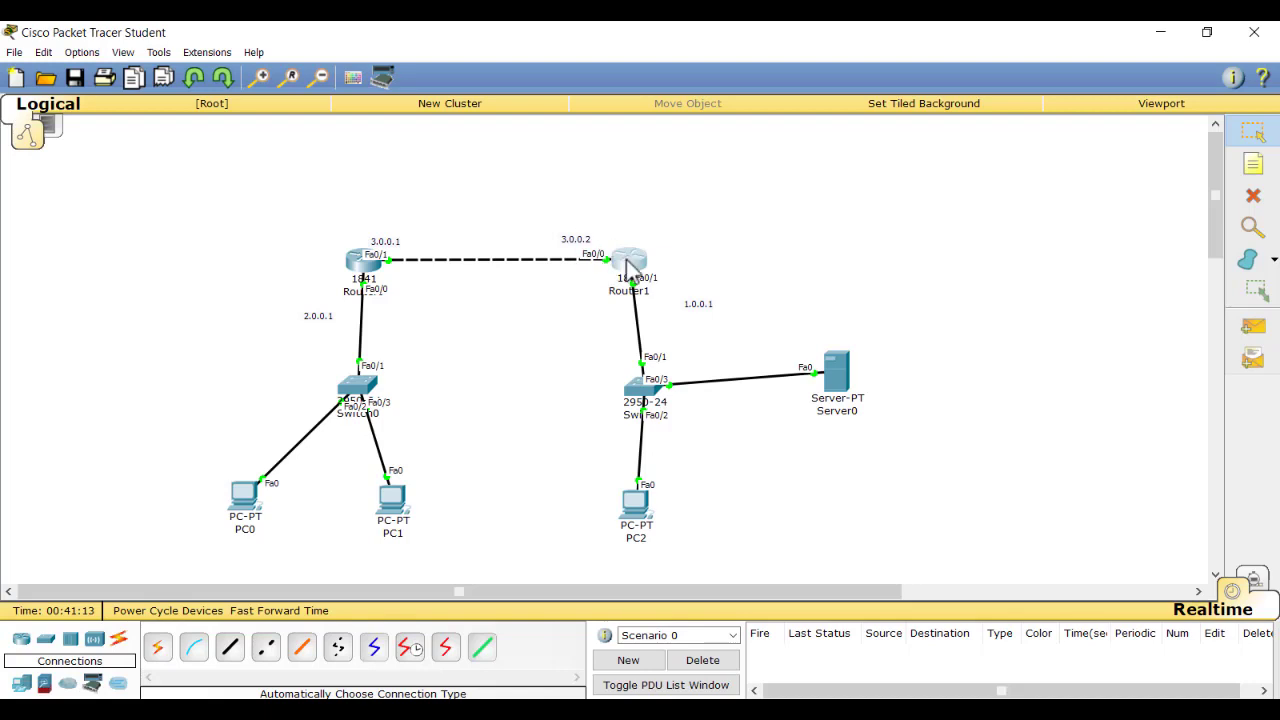
mouse_move(640, 265)
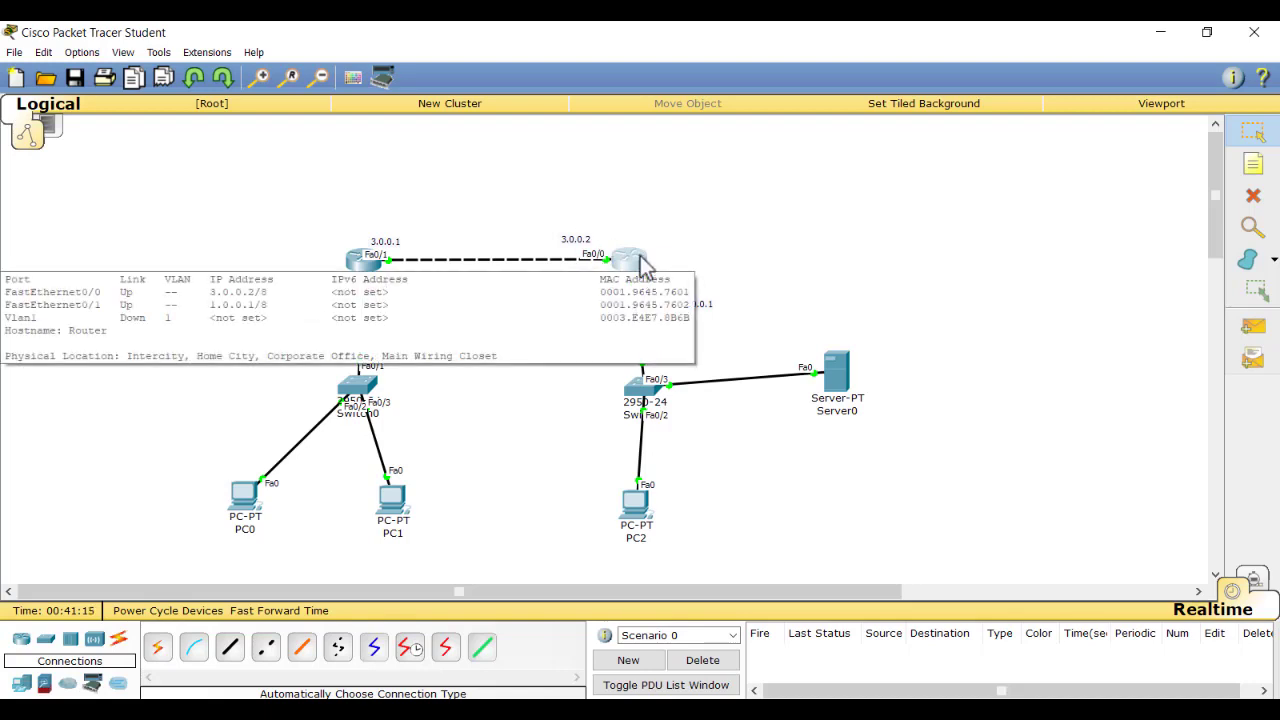